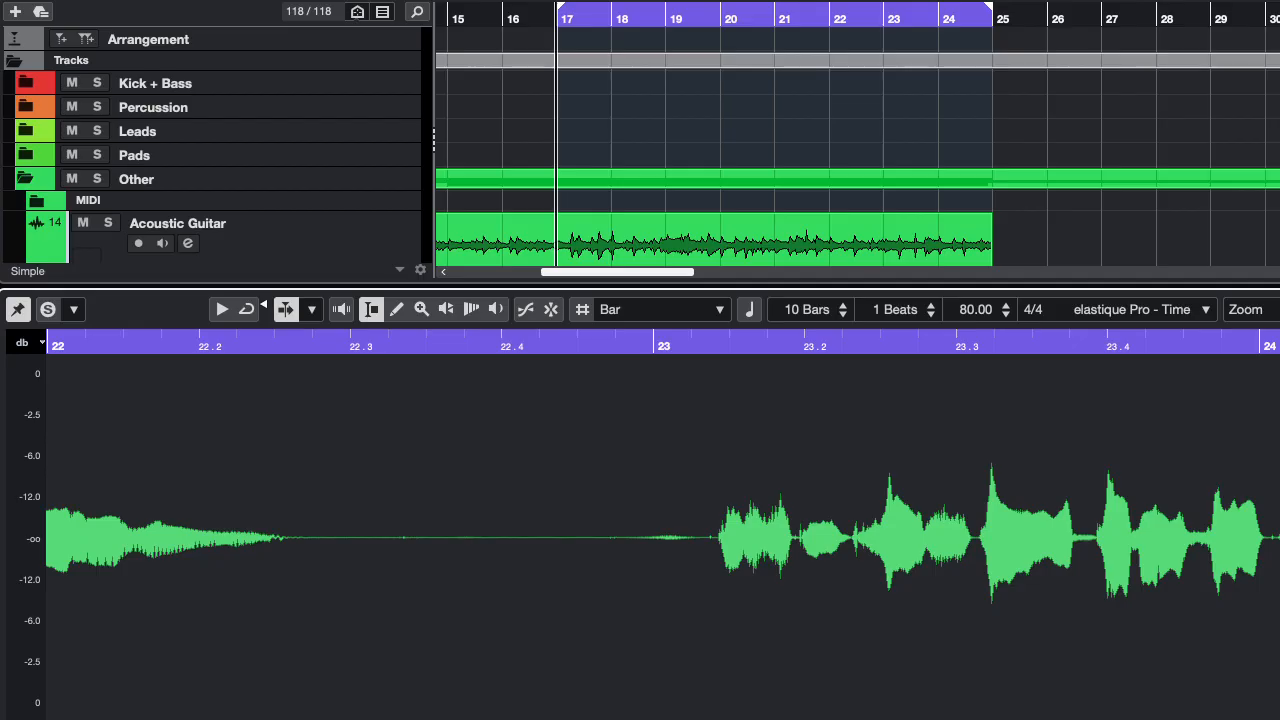
Show the mixer below the project at a reduced height and play the song with the Vocal track in view
{"action": "left_click", "coordinate": [165, 718]}
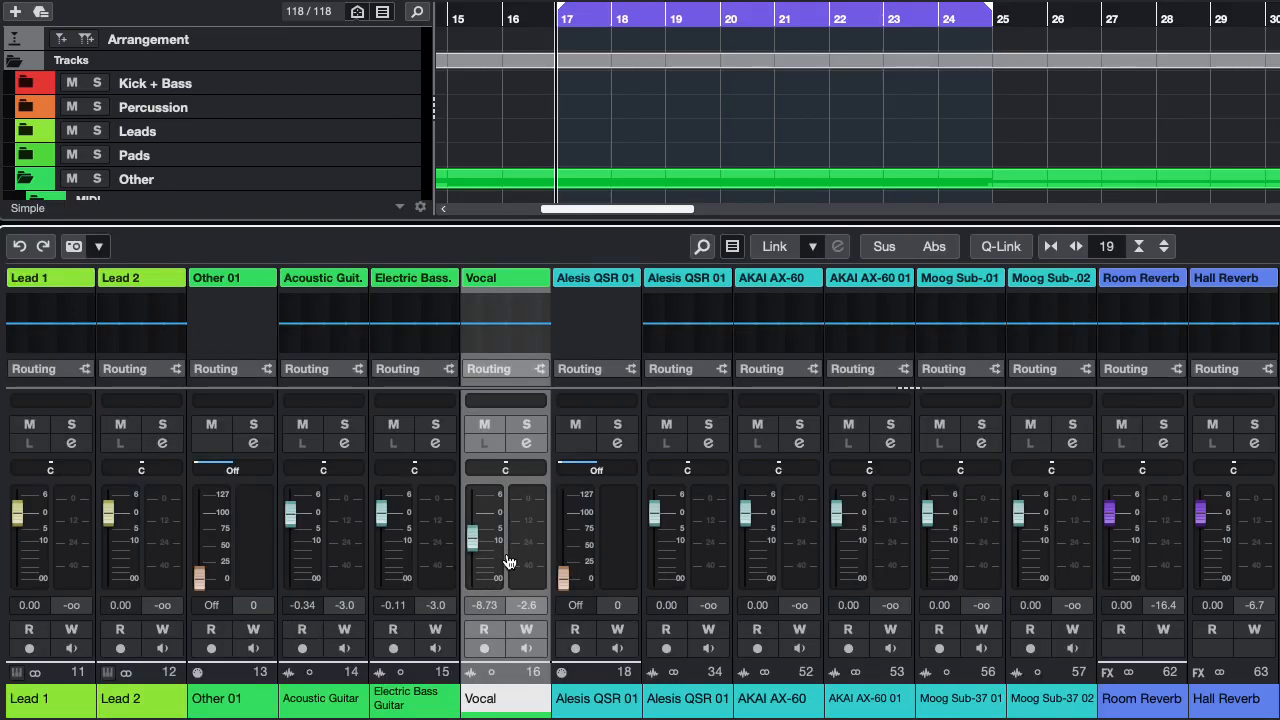
{"action": "left_click_drag", "start_coordinate": [870, 224], "coordinate": [876, 331]}
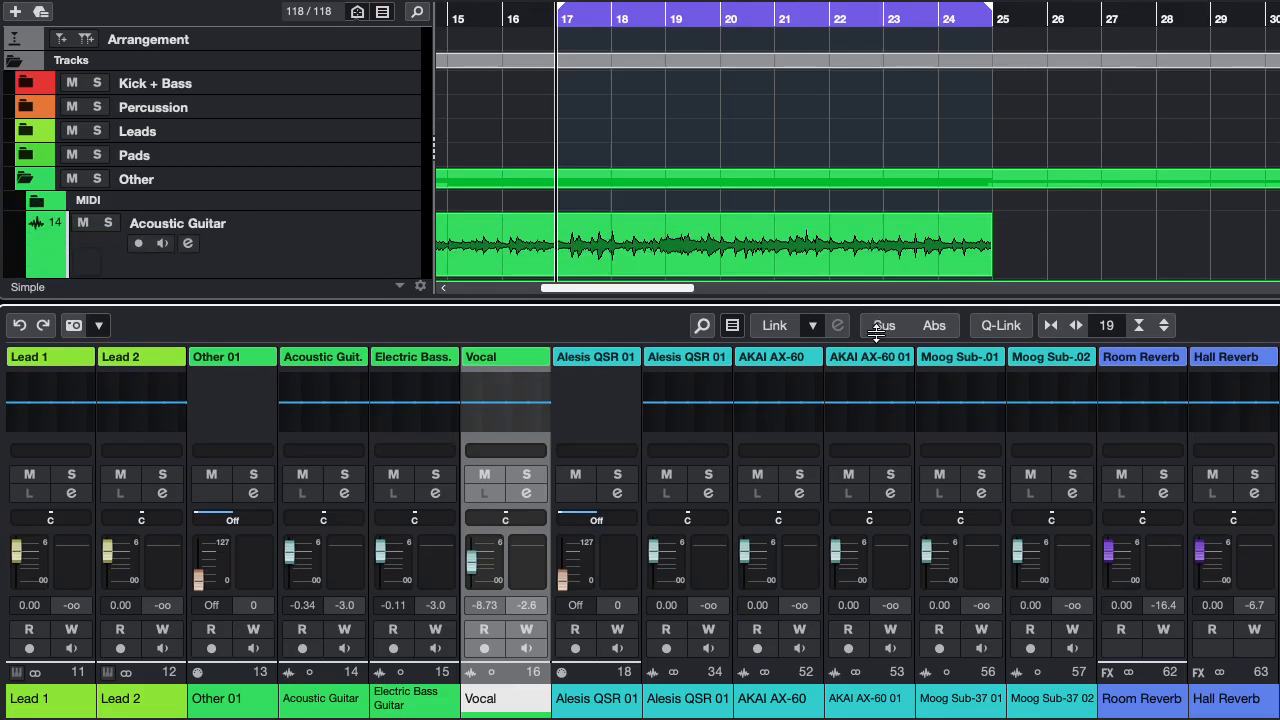
{"action": "scroll", "coordinate": [684, 203], "scroll_direction": "down", "scroll_amount": 5}
{"action": "scroll", "coordinate": [684, 203], "scroll_direction": "up", "scroll_amount": 1}
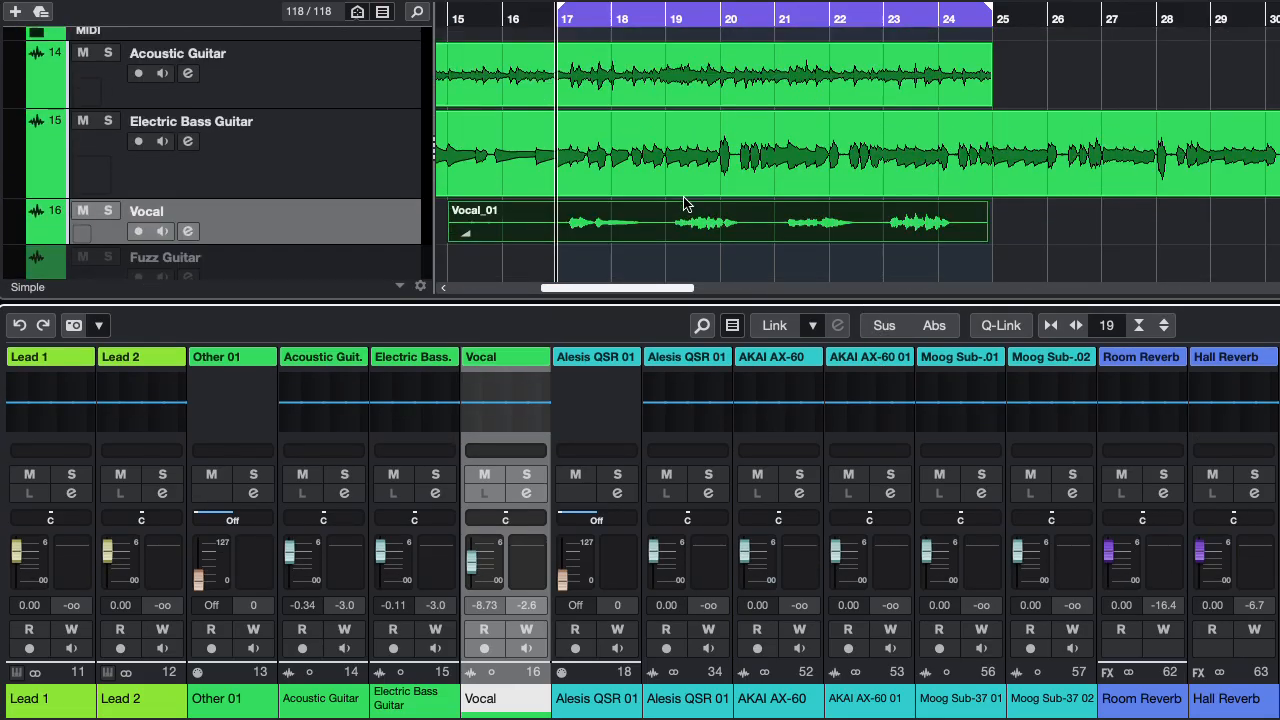
{"action": "key", "text": "space"}
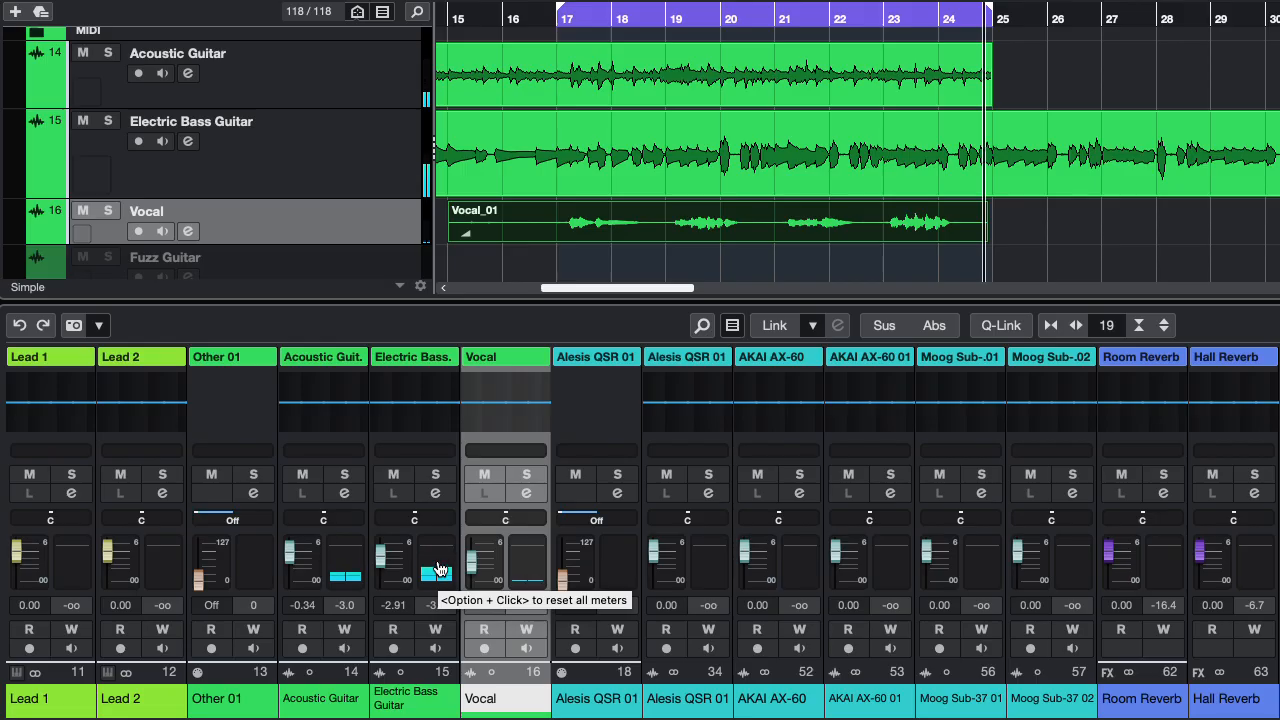
Open the Channel Settings of the Vocal track and move the window clear of the track list
{"action": "left_click", "coordinate": [189, 232]}
{"action": "left_click_drag", "start_coordinate": [703, 34], "coordinate": [1129, 66]}
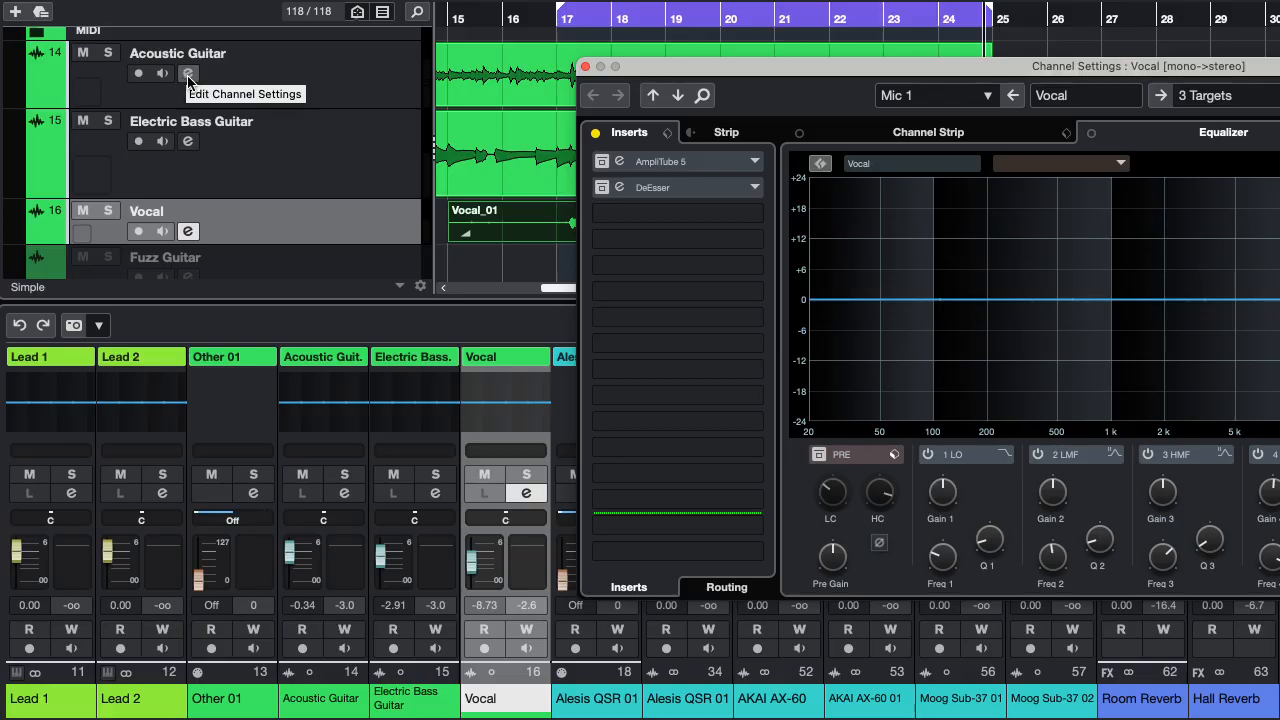
Review the hidden and visible audio track controls in the Track Controls Settings and leave without applying changes
{"action": "right_click", "coordinate": [252, 80]}
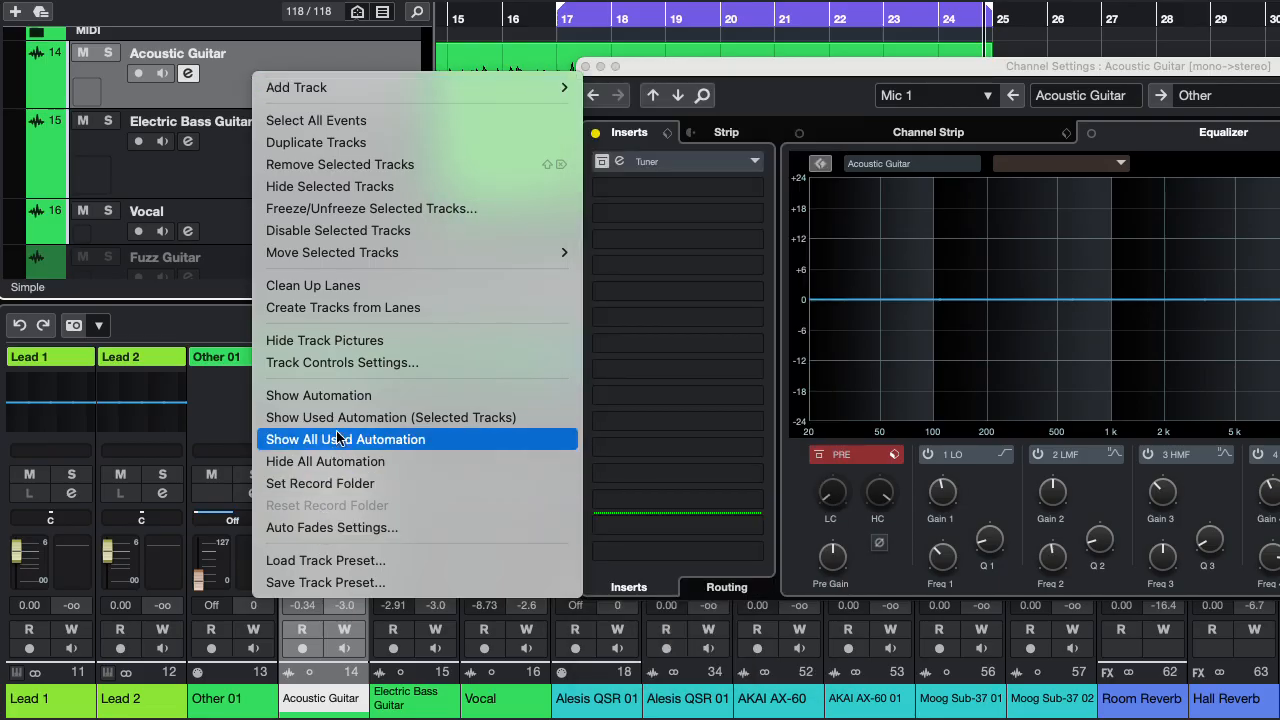
{"action": "left_click", "coordinate": [329, 363]}
{"action": "left_click_drag", "start_coordinate": [694, 0], "coordinate": [487, 146]}
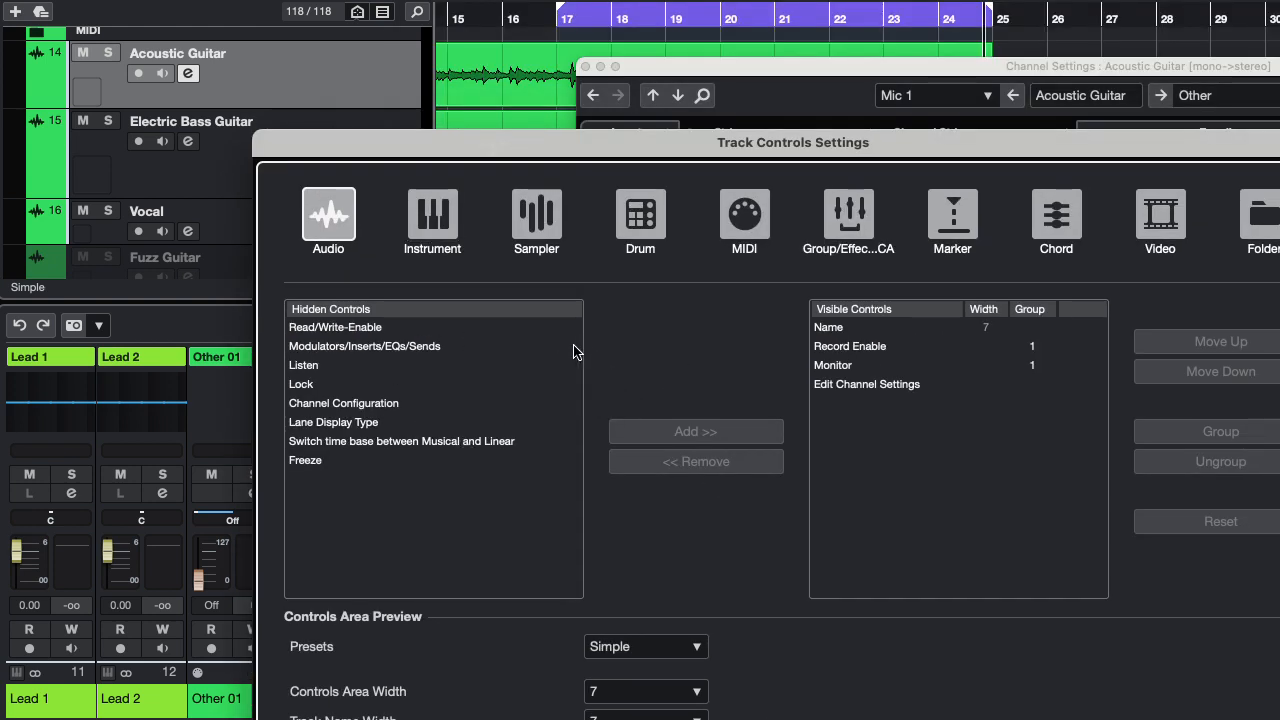
{"action": "left_click_drag", "start_coordinate": [514, 138], "coordinate": [453, 0]}
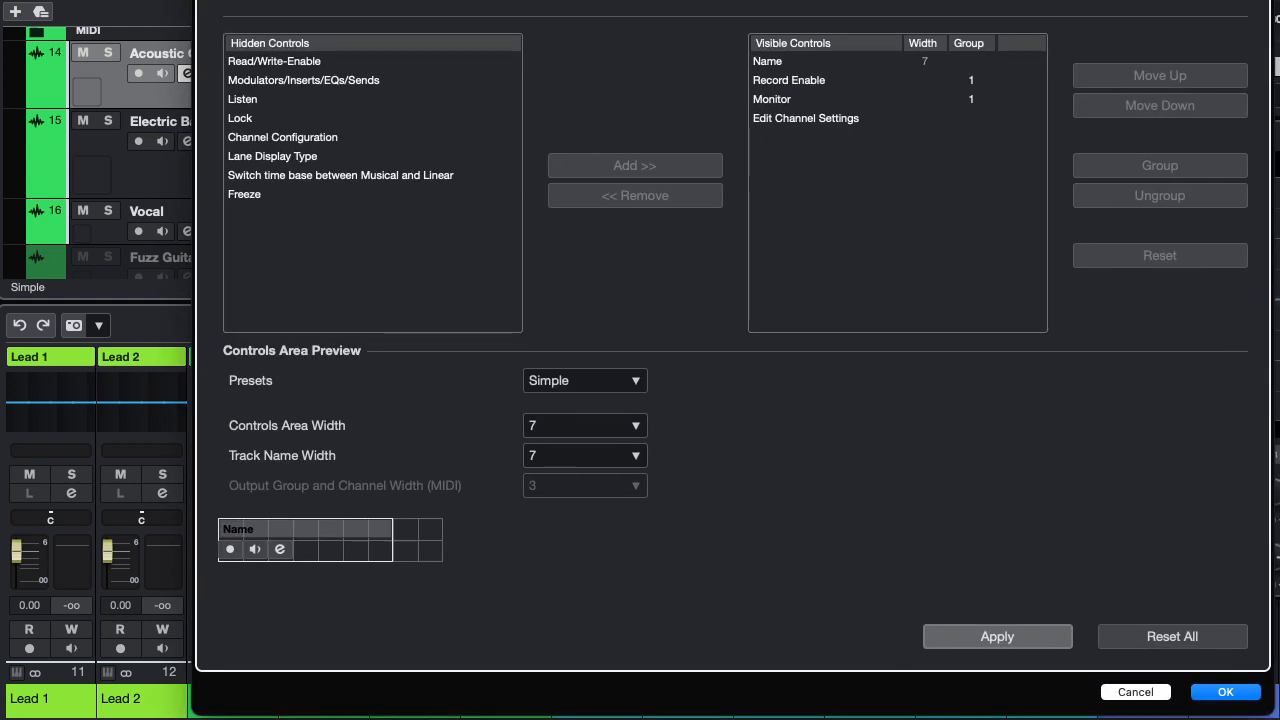
{"action": "left_click", "coordinate": [1150, 694]}
Examine the Channel Strip and Equalizer sections in the Acoustic Guitar's Channel Settings
{"action": "left_click_drag", "start_coordinate": [878, 74], "coordinate": [459, 52]}
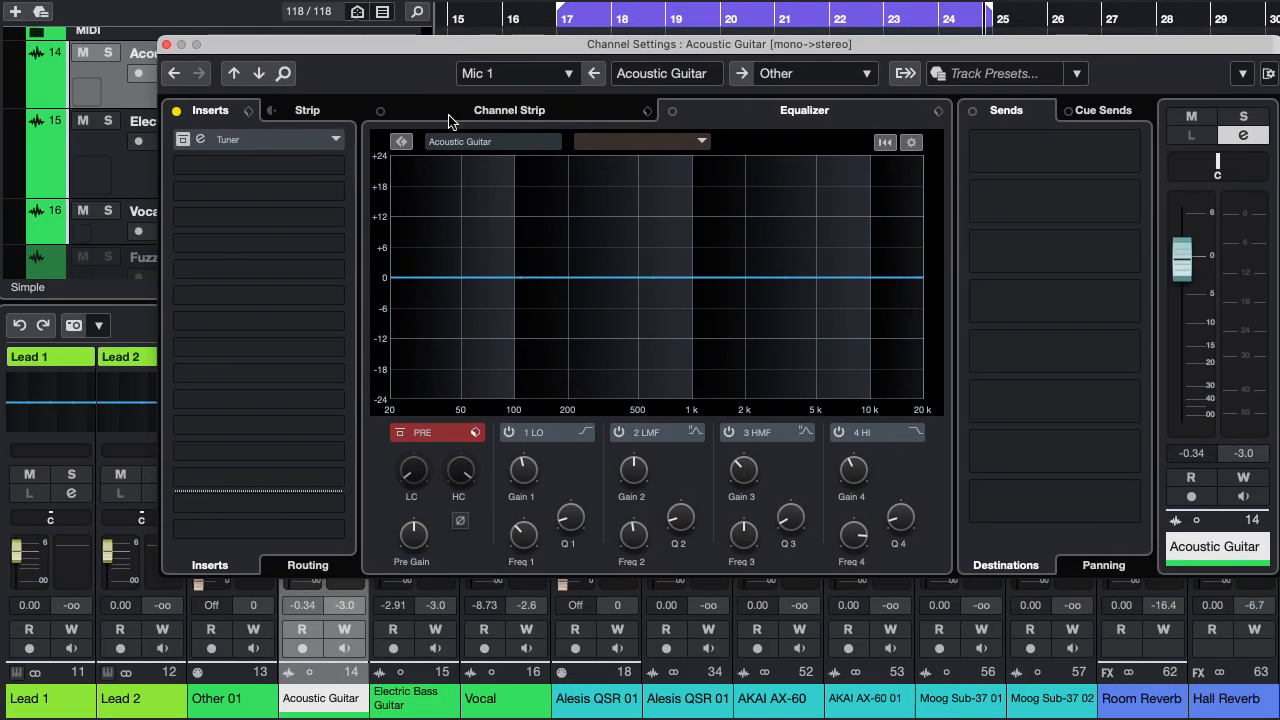
{"action": "left_click_drag", "start_coordinate": [397, 56], "coordinate": [391, 36]}
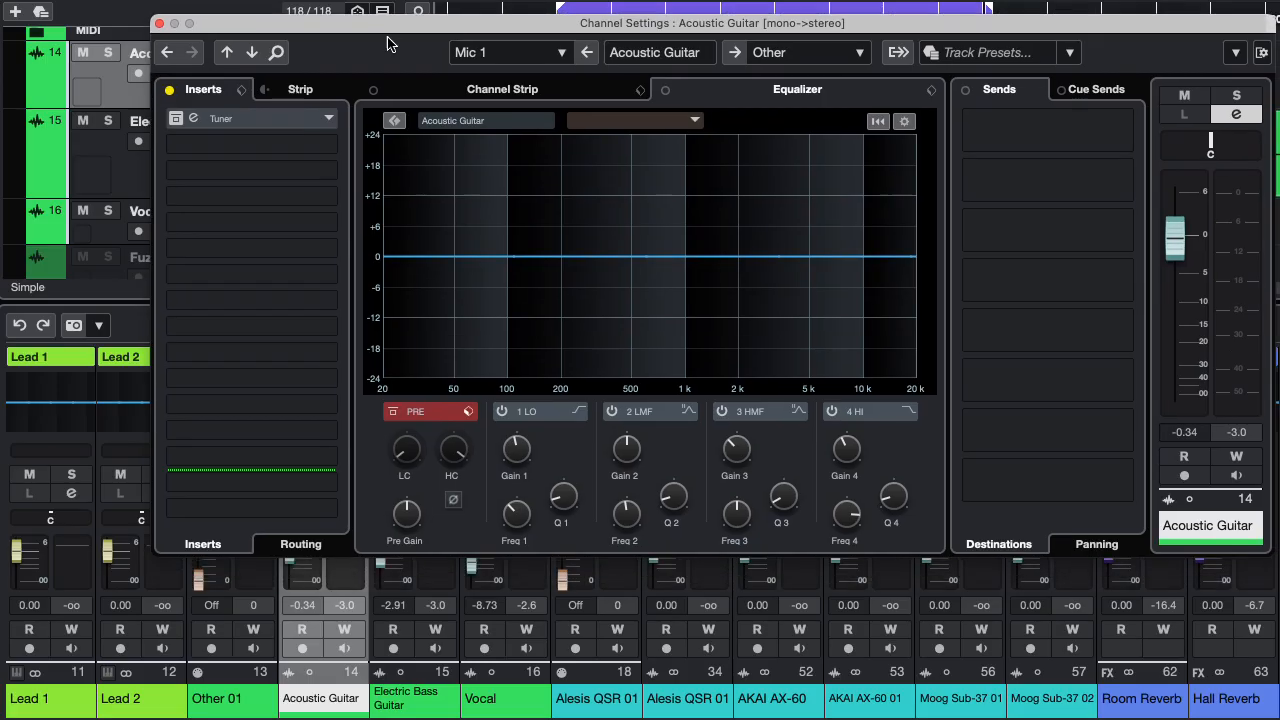
{"action": "left_click", "coordinate": [482, 91]}
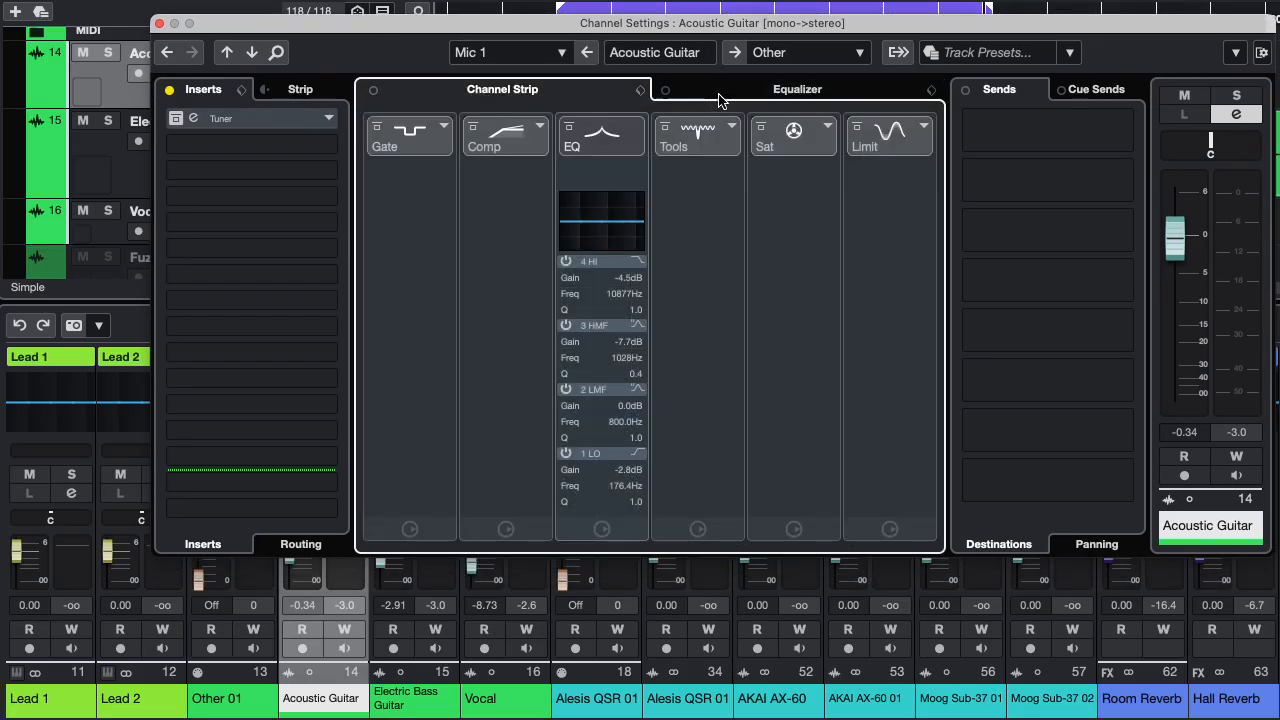
{"action": "left_click", "coordinate": [714, 98]}
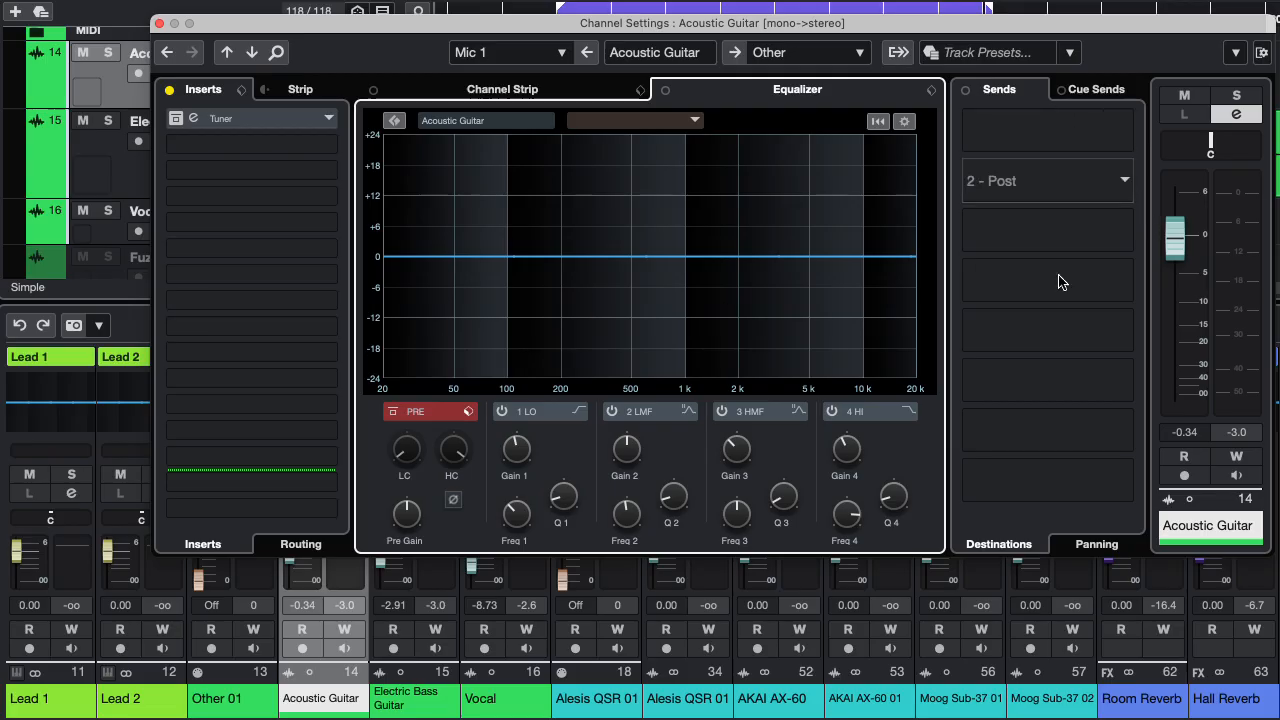
{"action": "left_click_drag", "start_coordinate": [214, 22], "coordinate": [706, 3]}
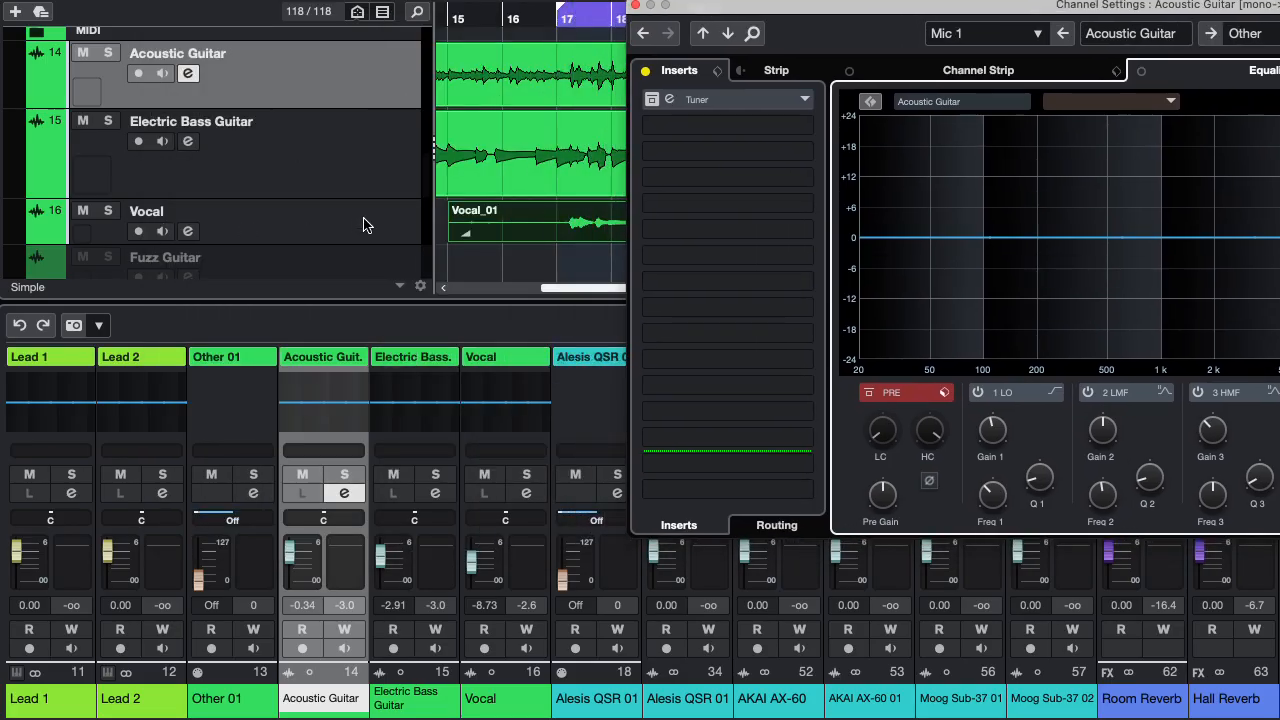
Switch on the Room Reverb and Hall Reverb sends in the Vocal track's Channel Settings
{"action": "left_click", "coordinate": [335, 231]}
{"action": "left_click_drag", "start_coordinate": [904, 13], "coordinate": [384, 71]}
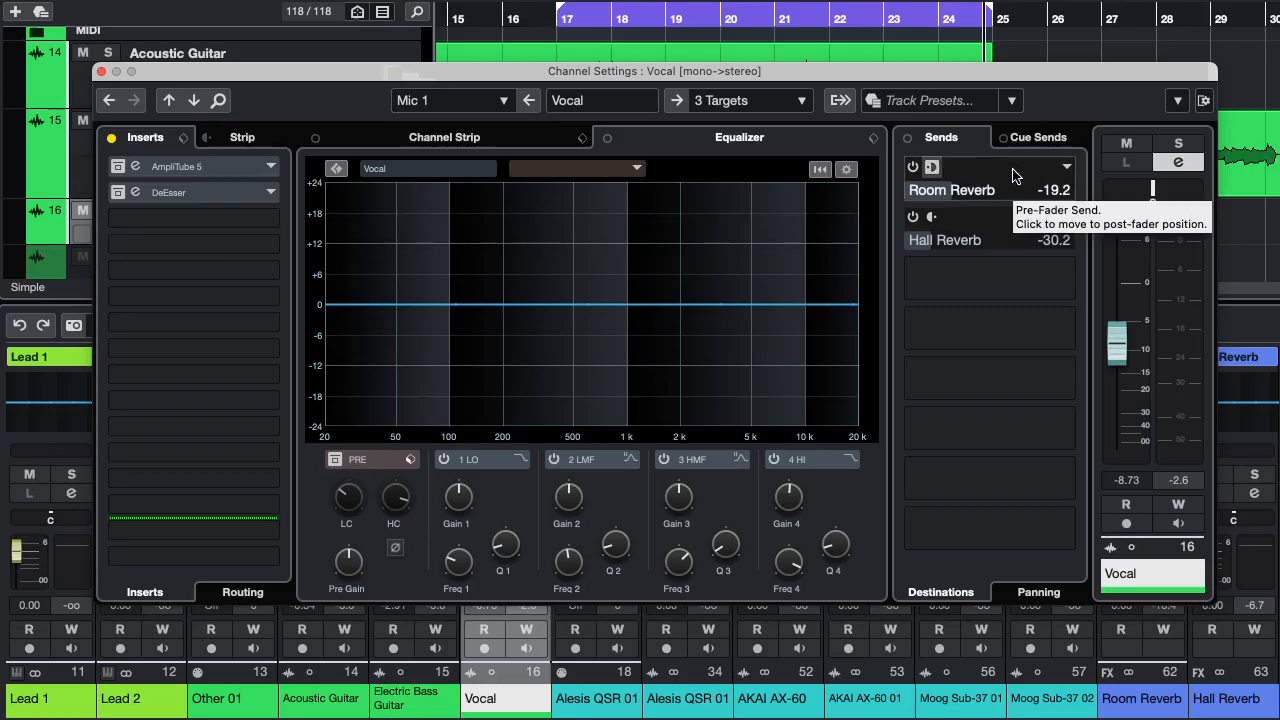
{"action": "left_click", "coordinate": [912, 168]}
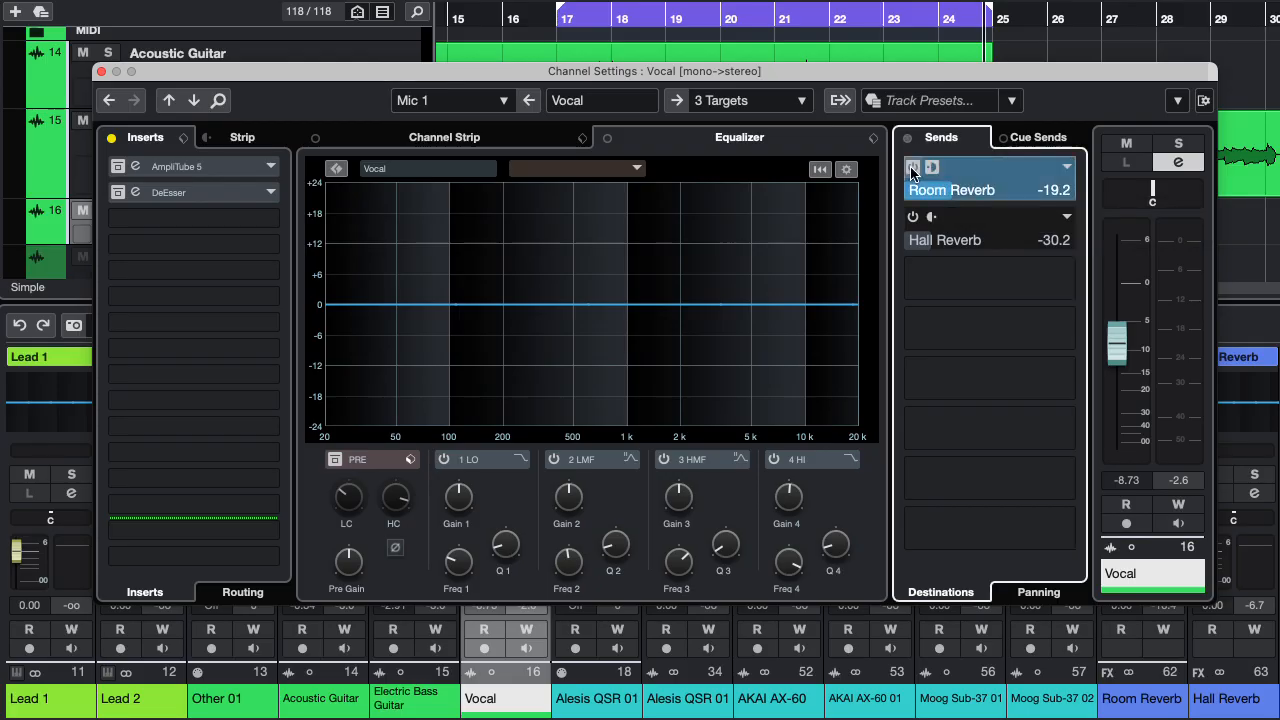
{"action": "left_click", "coordinate": [913, 216]}
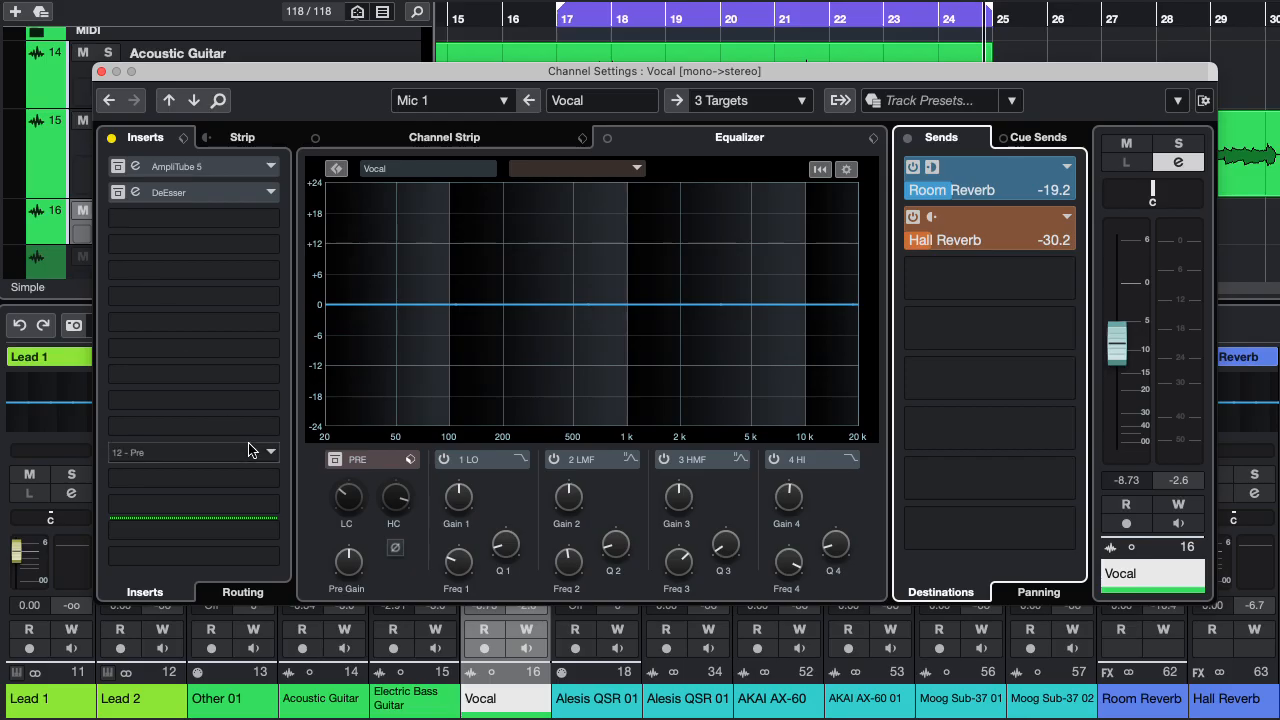
Solo the Vocal channel and play it back with its Channel Settings open
{"action": "left_click", "coordinate": [1180, 146]}
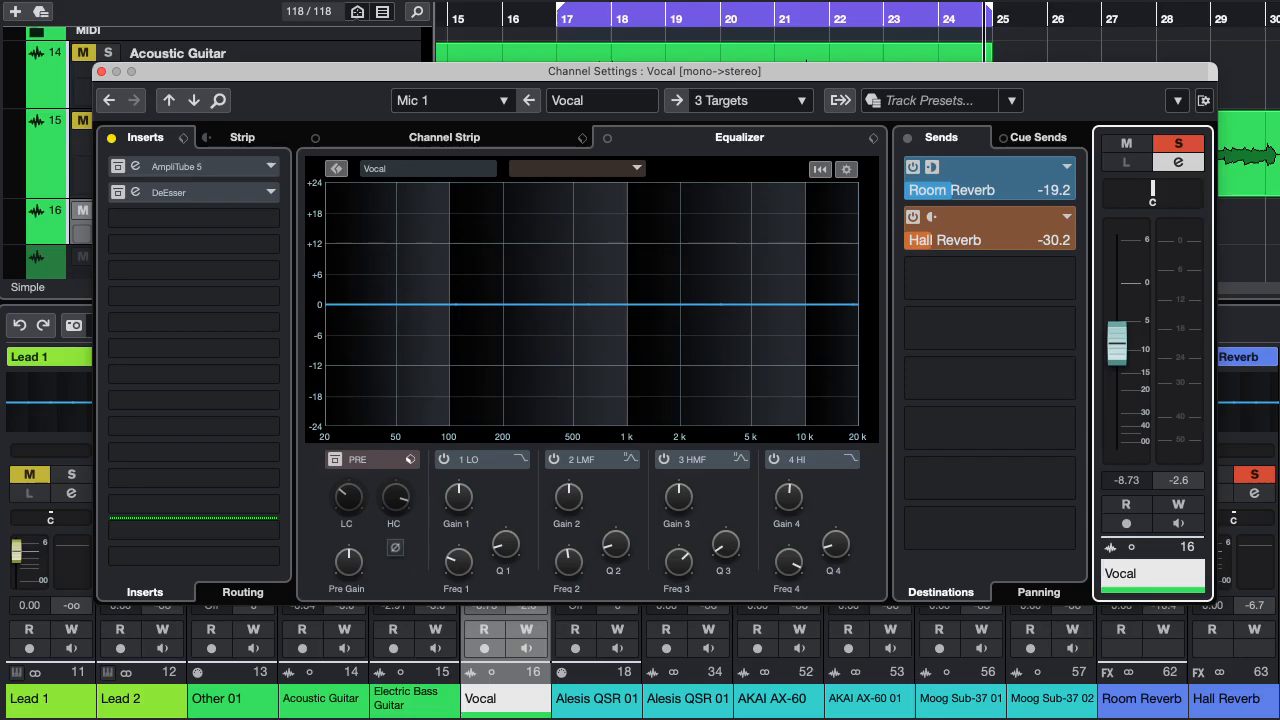
{"action": "key", "text": "super+w"}
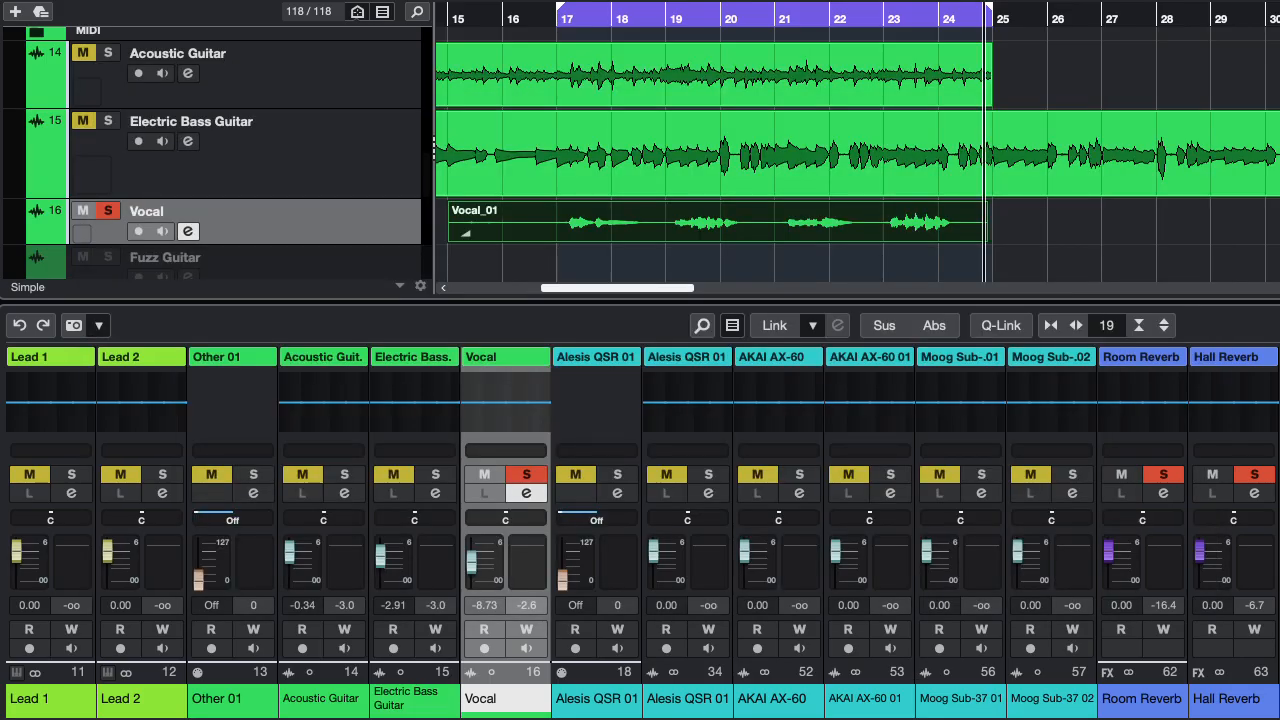
{"action": "key", "text": "e"}
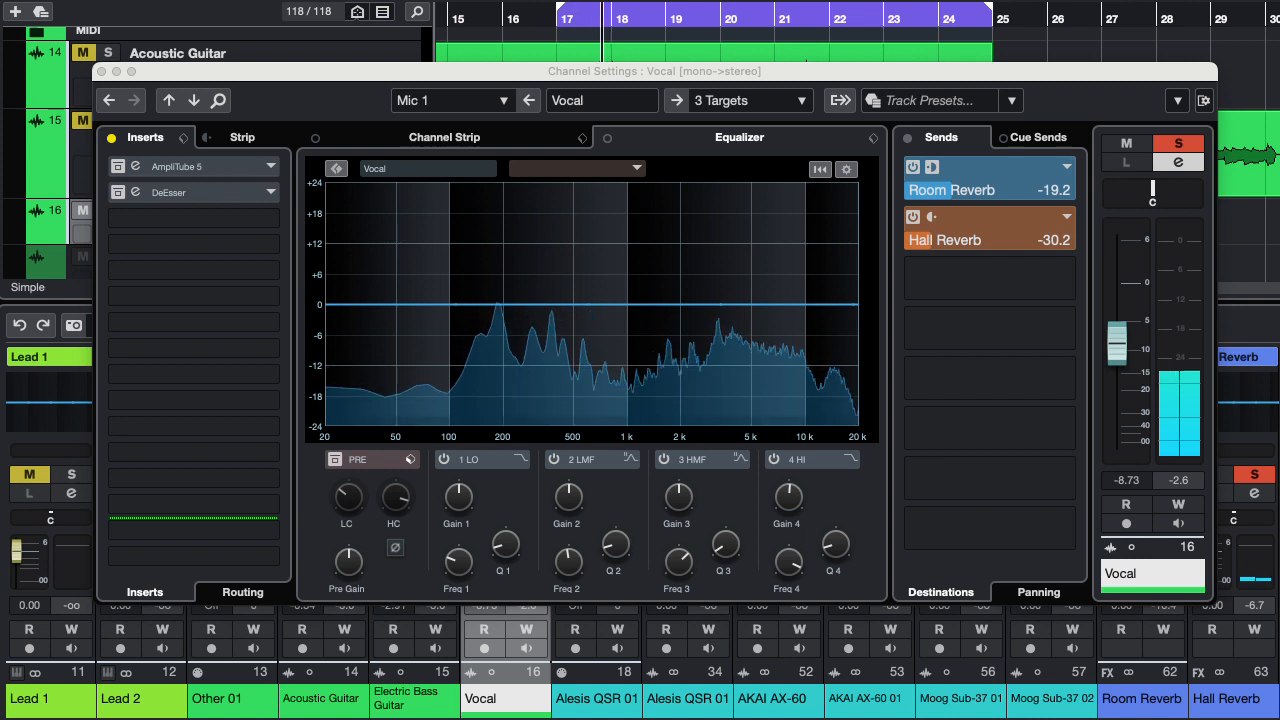
Compare the soloed vocal with the Room Reverb and Hall Reverb sends switched on and off during playback
{"action": "left_click", "coordinate": [912, 167]}
{"action": "left_click", "coordinate": [912, 167]}
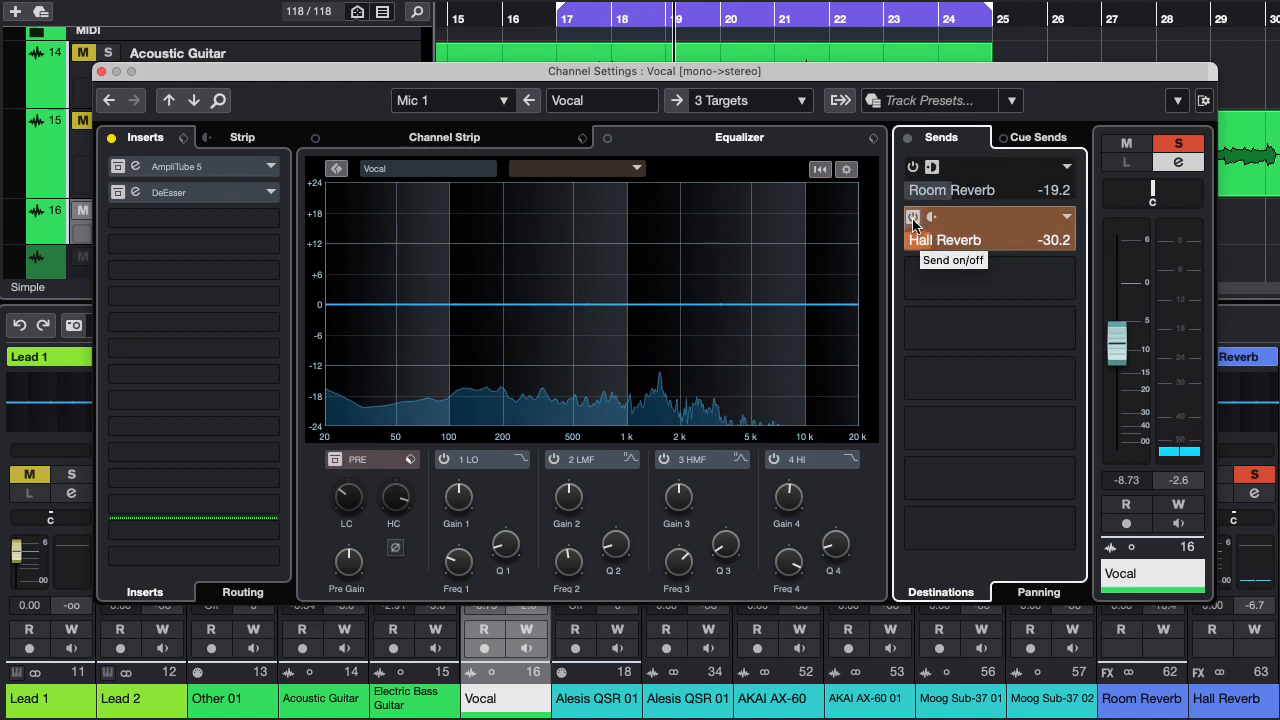
{"action": "left_click", "coordinate": [896, 570]}
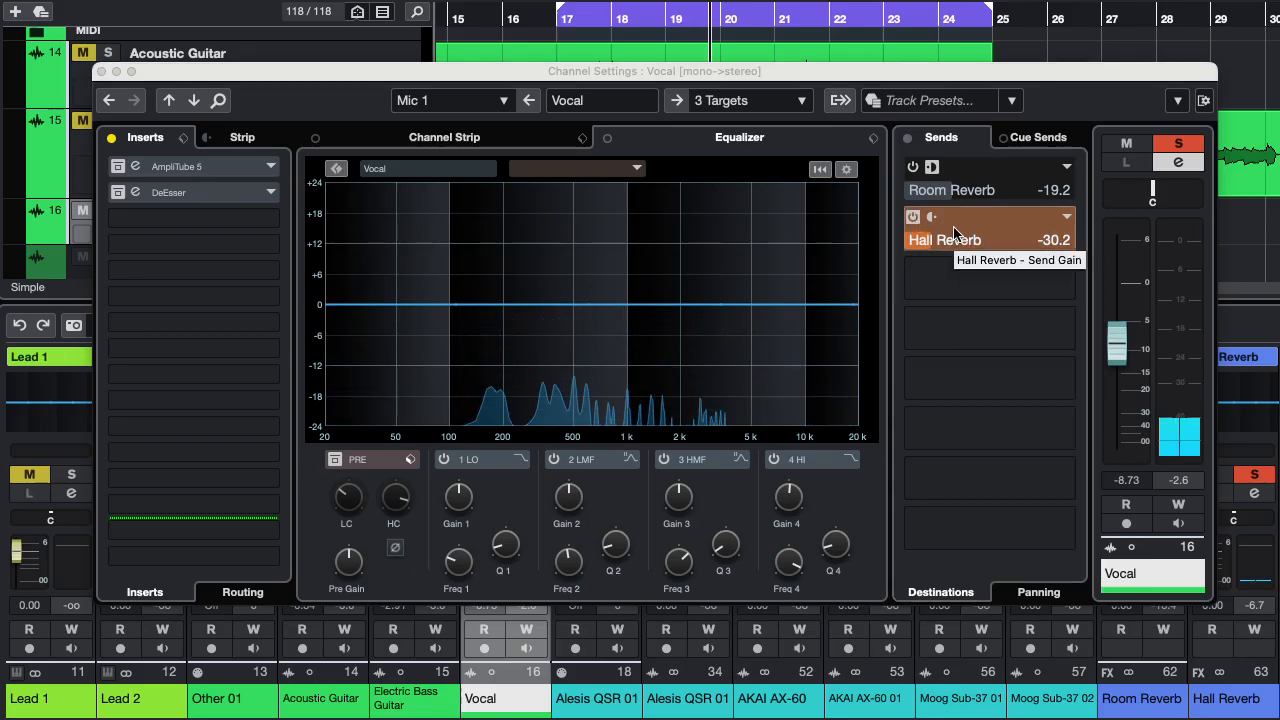
{"action": "left_click", "coordinate": [912, 172]}
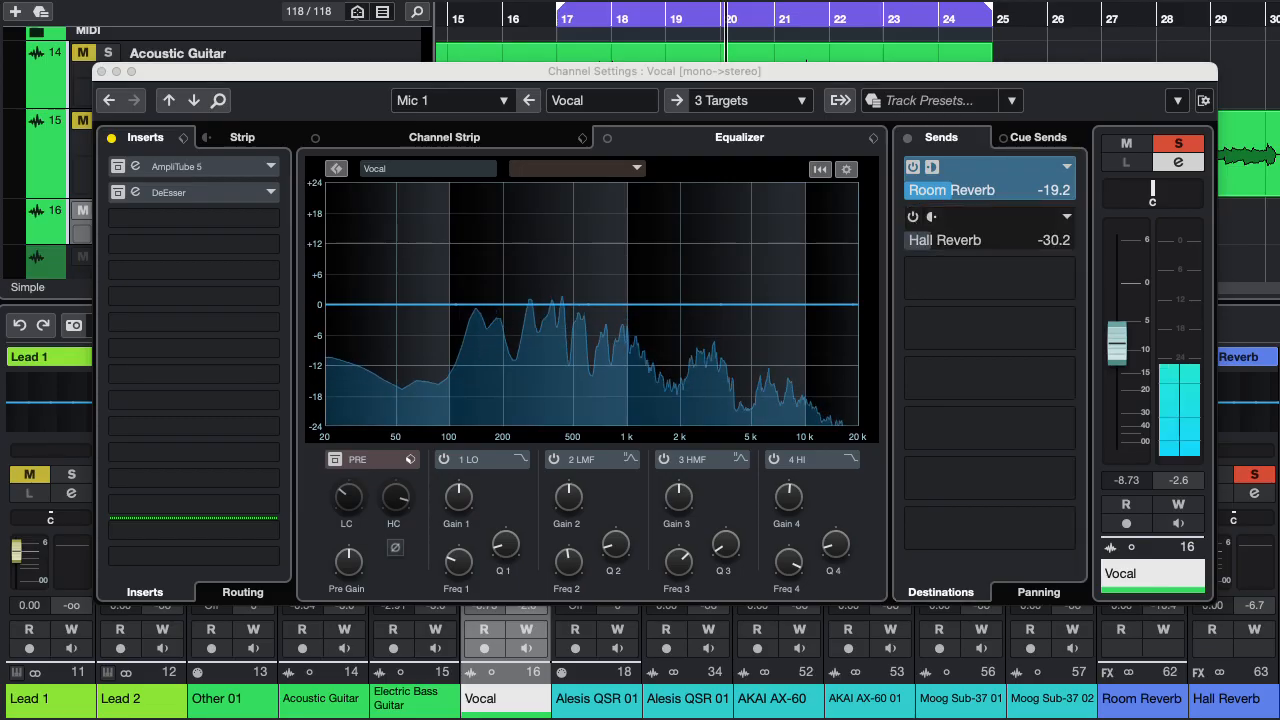
{"action": "left_click", "coordinate": [950, 232]}
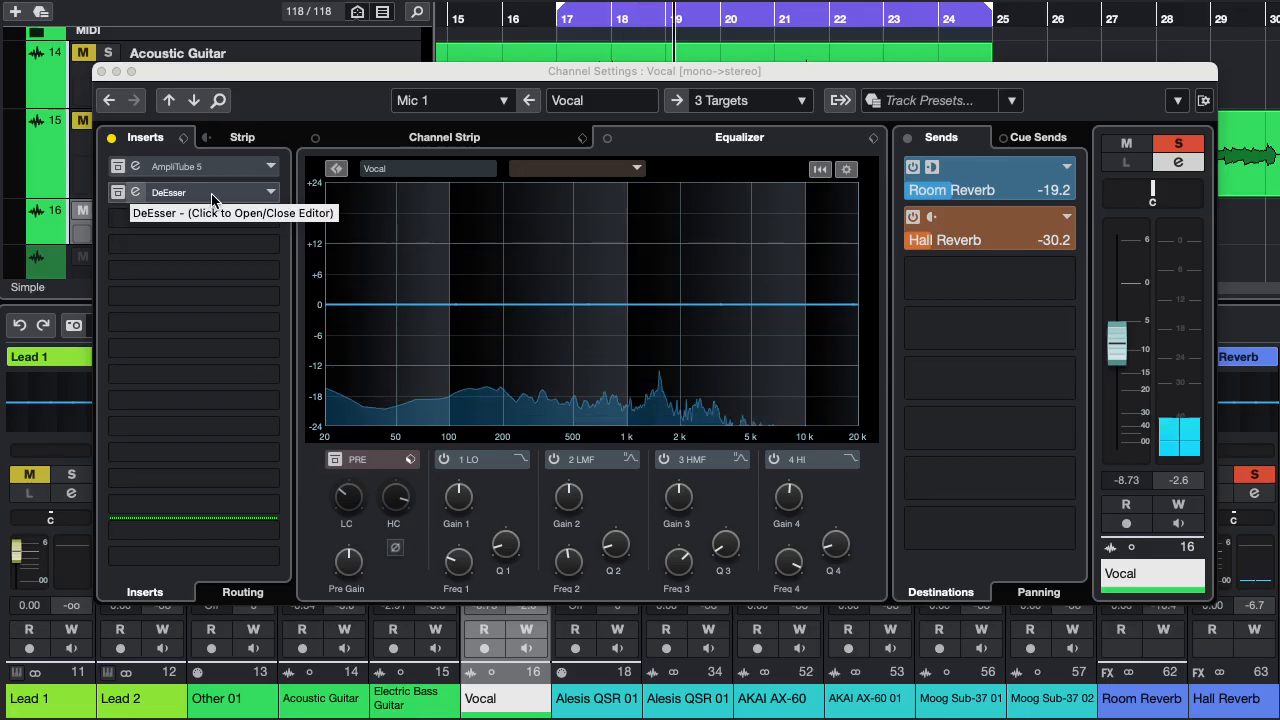
Activate the Vocal's DeEsser insert and shorten the playback cycle to bars 17 to 20, replaying from its start
{"action": "left_click", "coordinate": [122, 193]}
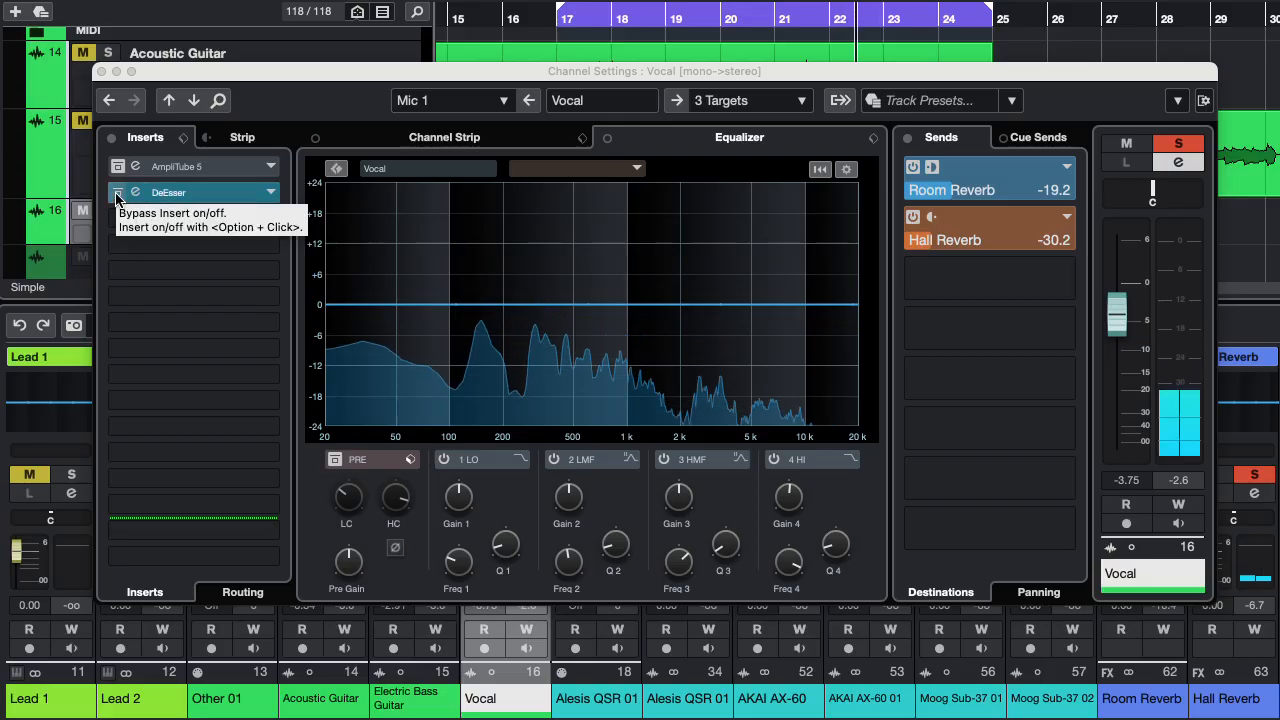
{"action": "left_click_drag", "start_coordinate": [990, 8], "coordinate": [720, 8]}
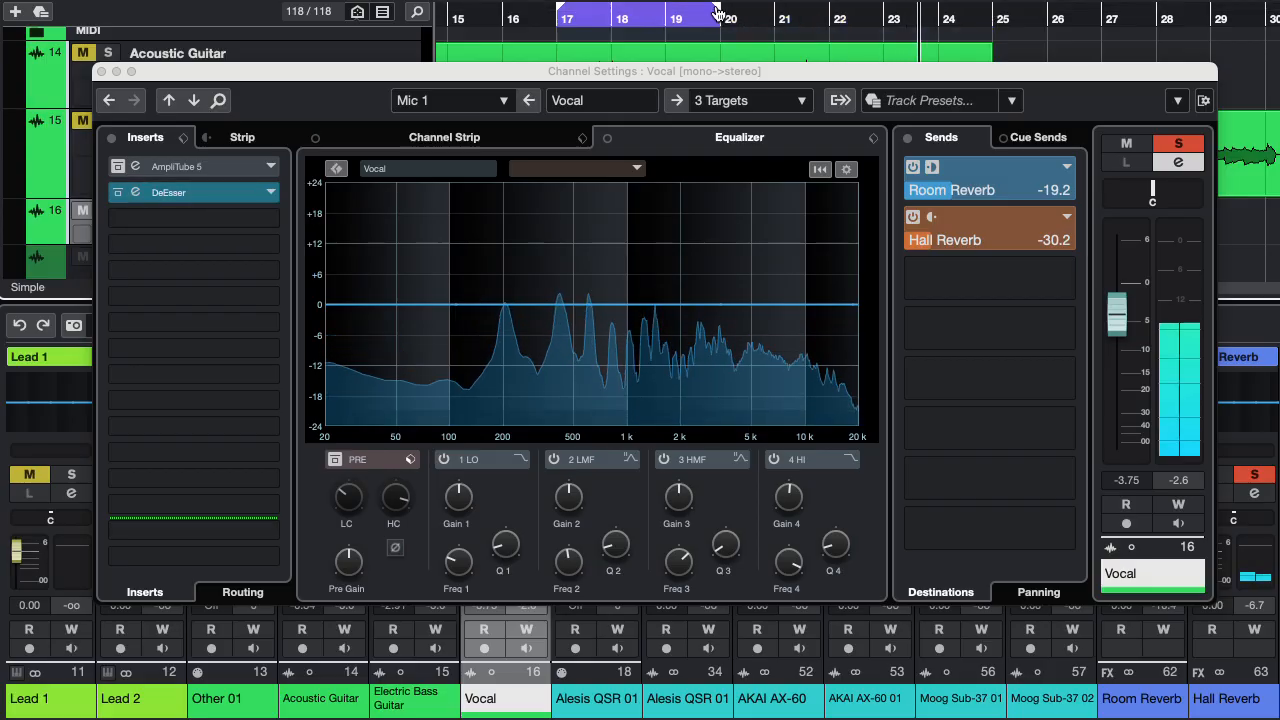
{"action": "left_click", "coordinate": [562, 17]}
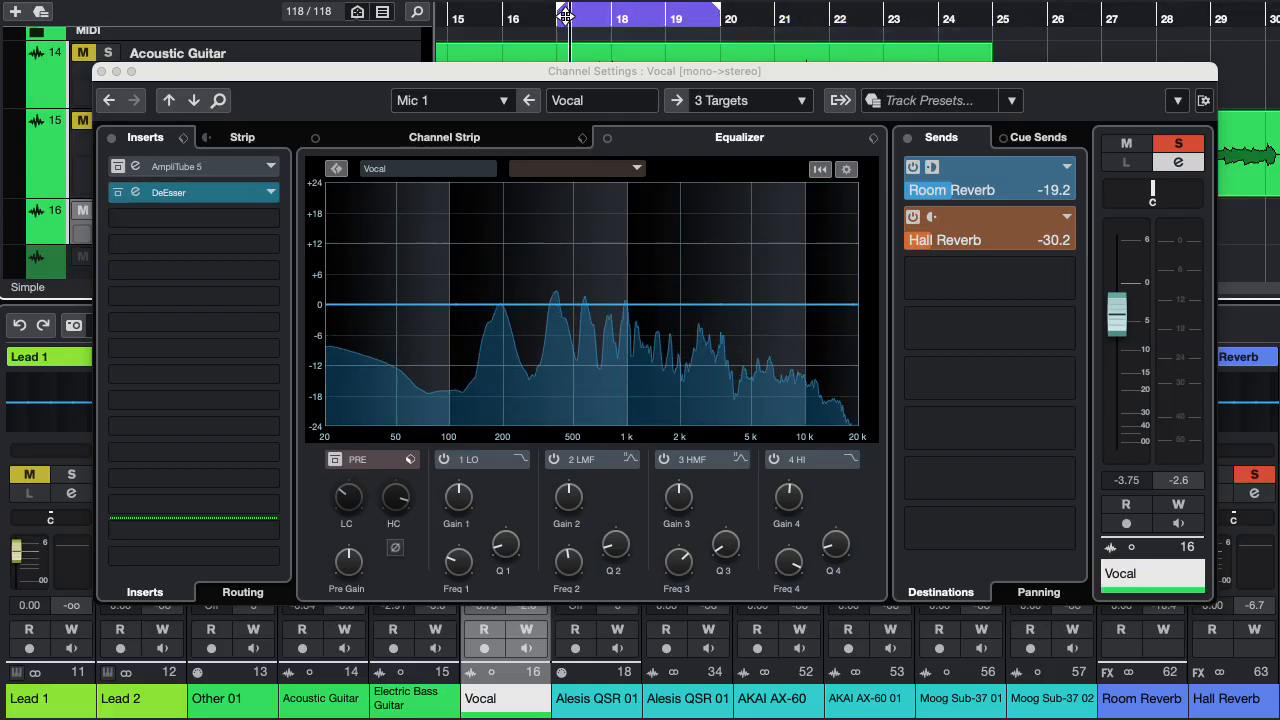
Compare the vocal with the DeEsser bypassed and active by replaying the passage from bar 17
{"action": "left_click", "coordinate": [114, 194]}
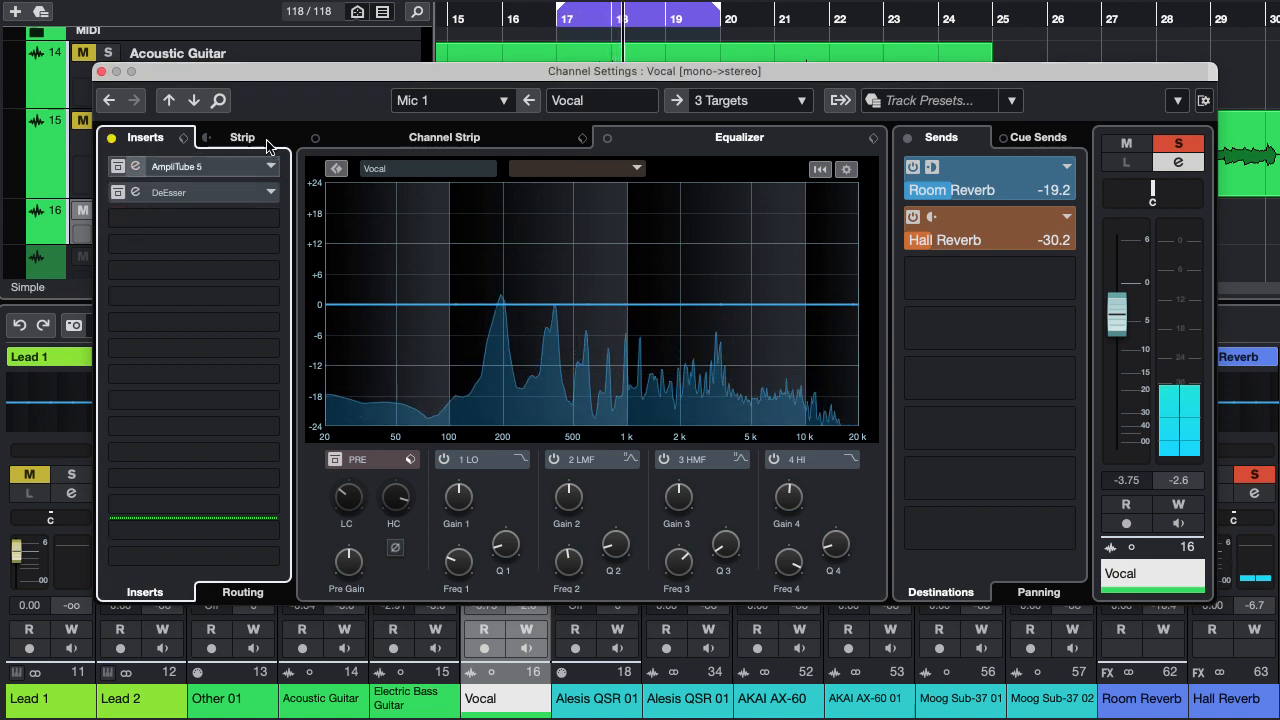
{"action": "left_click", "coordinate": [572, 18]}
{"action": "left_click", "coordinate": [561, 17]}
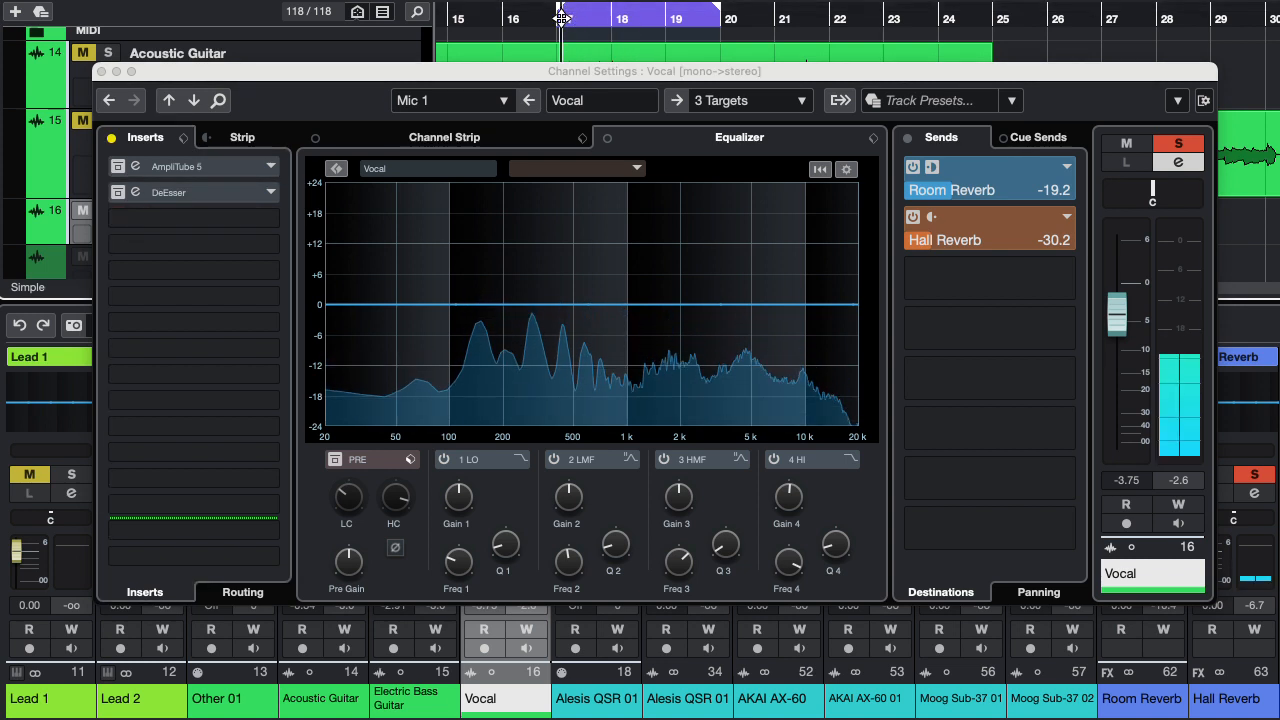
{"action": "left_click", "coordinate": [114, 194]}
{"action": "left_click", "coordinate": [563, 18]}
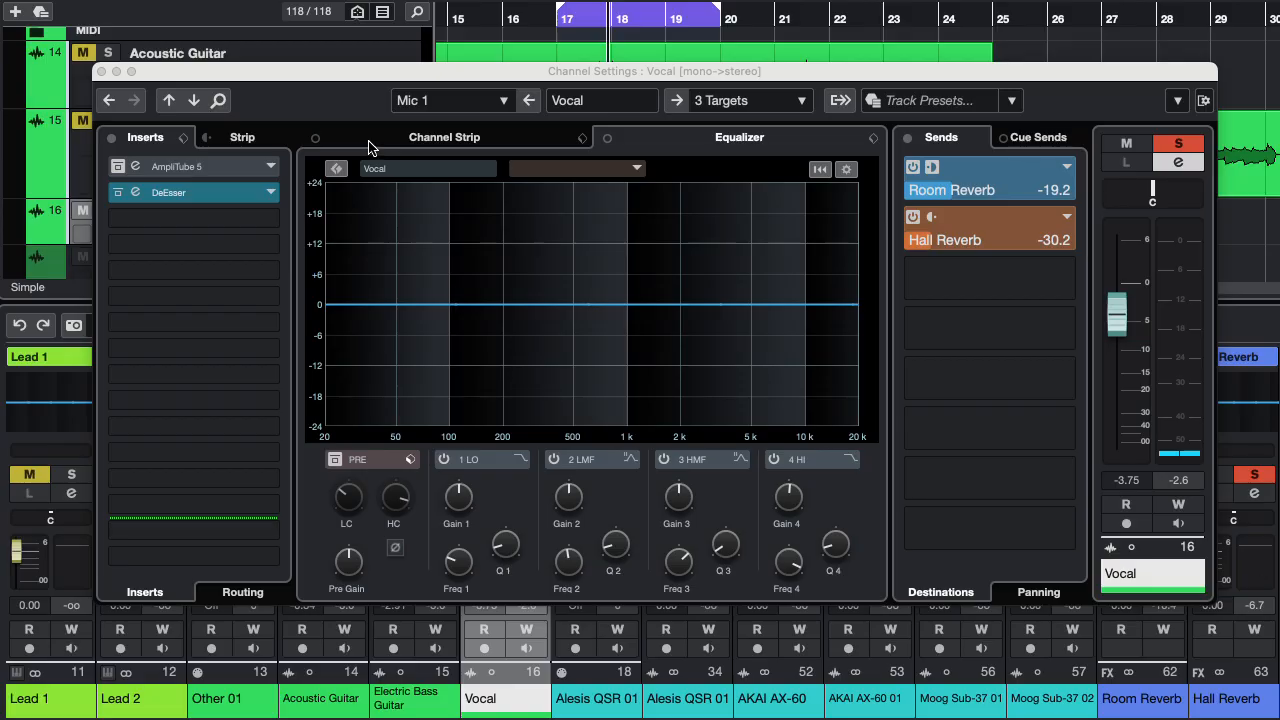
Look up DeEsser in the Dynamics category of the insert effect list, keeping the current effect
{"action": "left_click_drag", "start_coordinate": [340, 71], "coordinate": [267, 34]}
{"action": "left_click", "coordinate": [196, 155]}
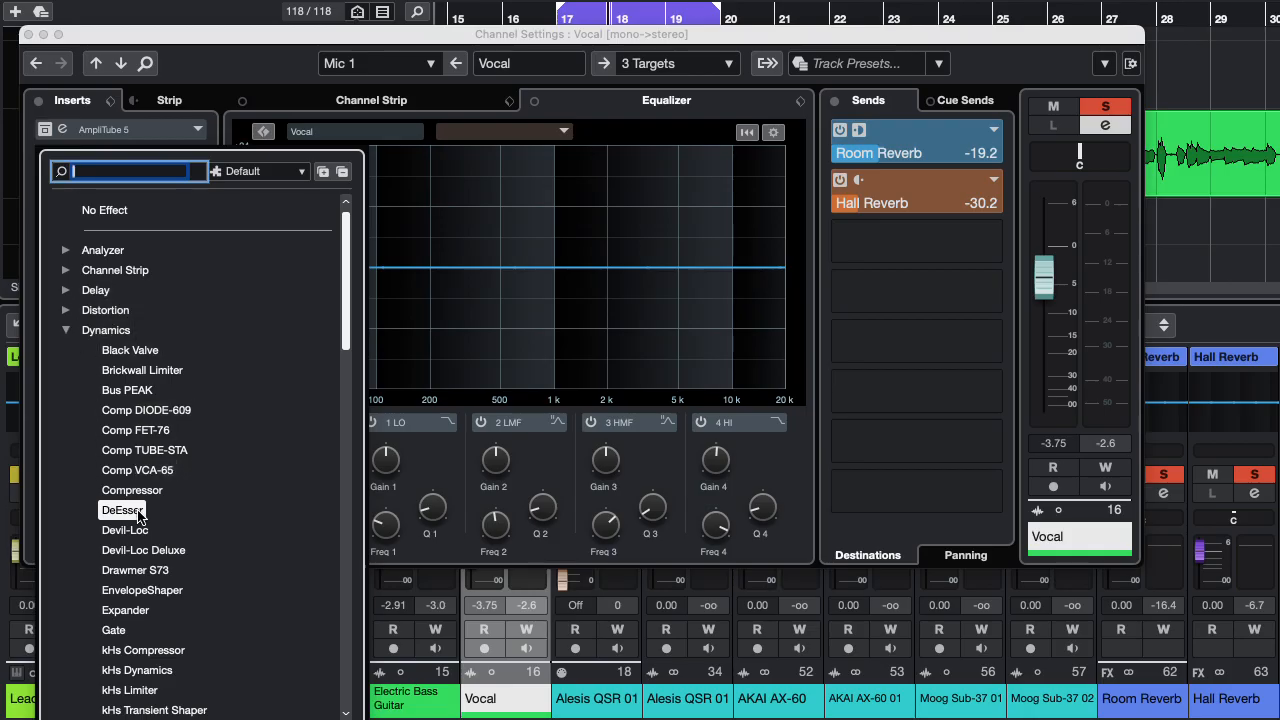
{"action": "left_click", "coordinate": [227, 41]}
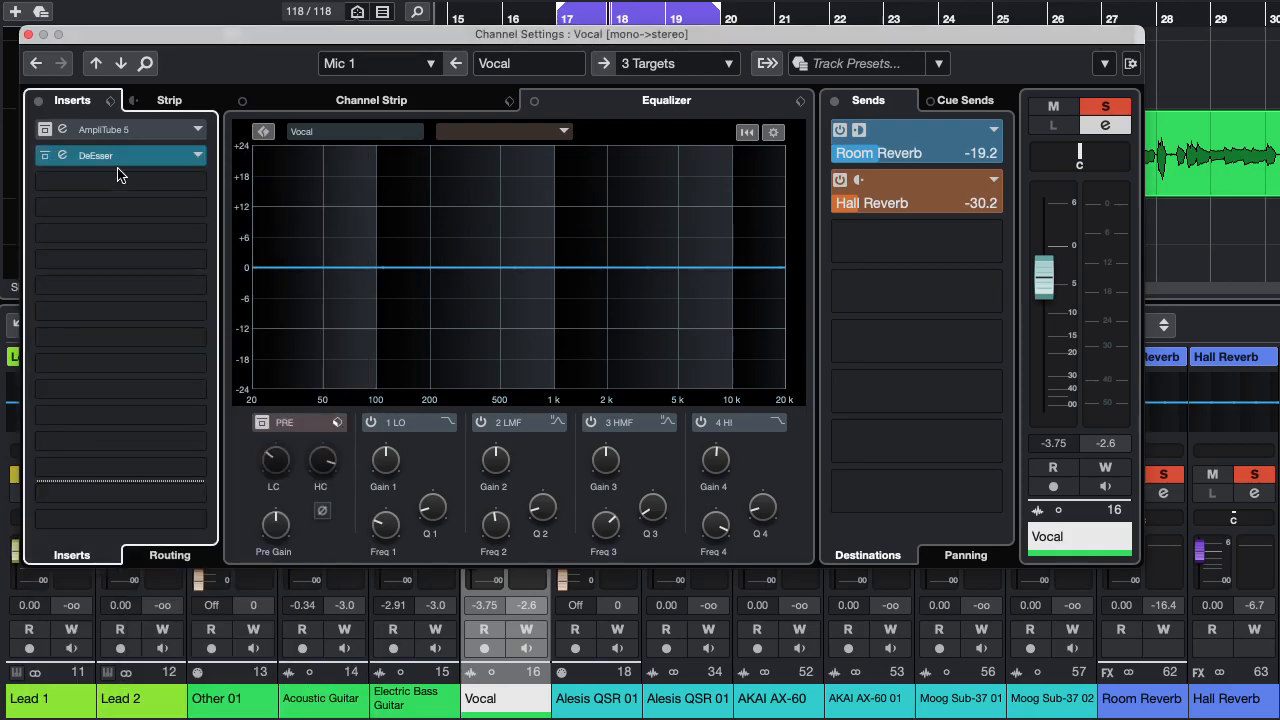
Open the Vocal's DeEsser editor and browse its presets, keeping Male Ess Less
{"action": "left_click", "coordinate": [62, 155]}
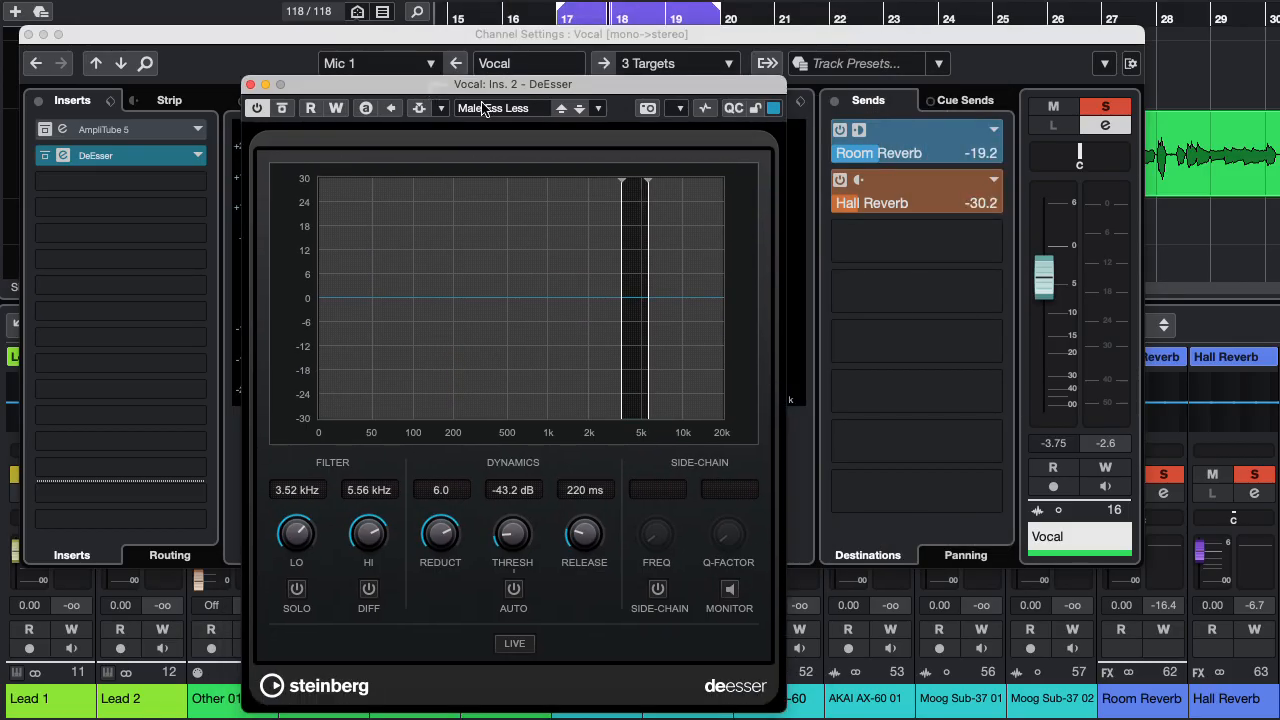
{"action": "left_click", "coordinate": [495, 108]}
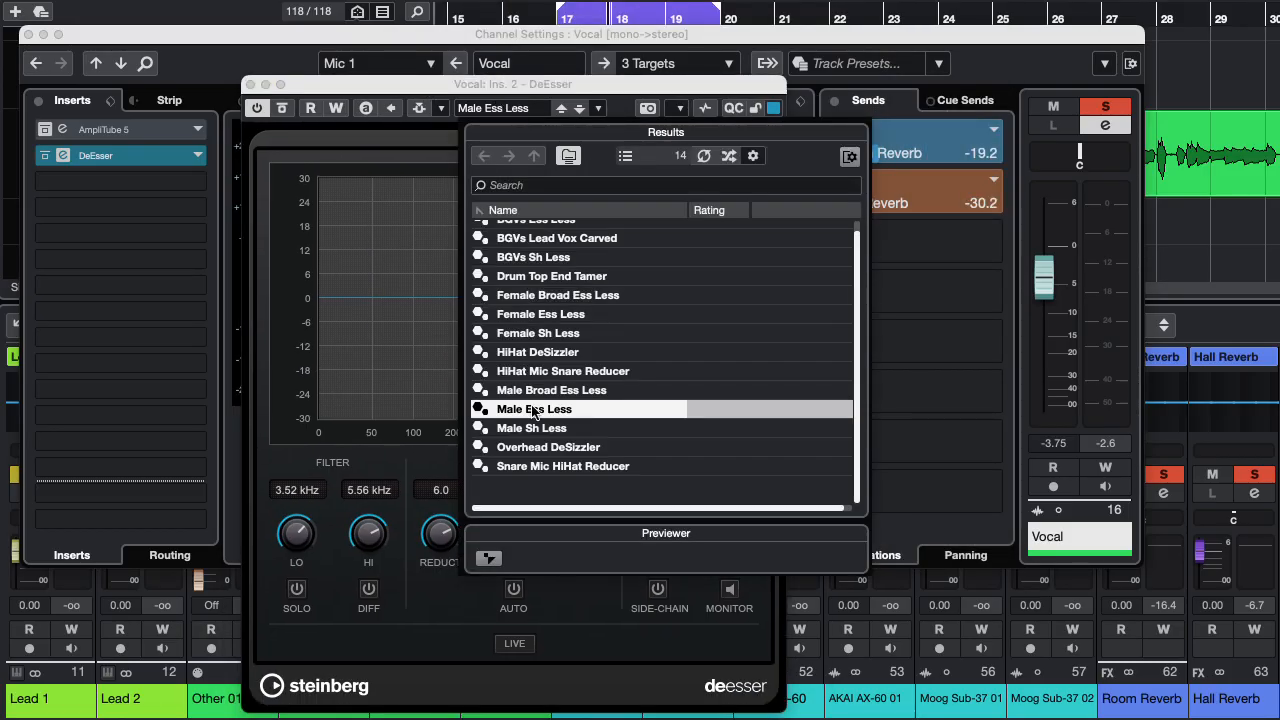
{"action": "scroll", "coordinate": [518, 362], "scroll_direction": "up", "scroll_amount": 1}
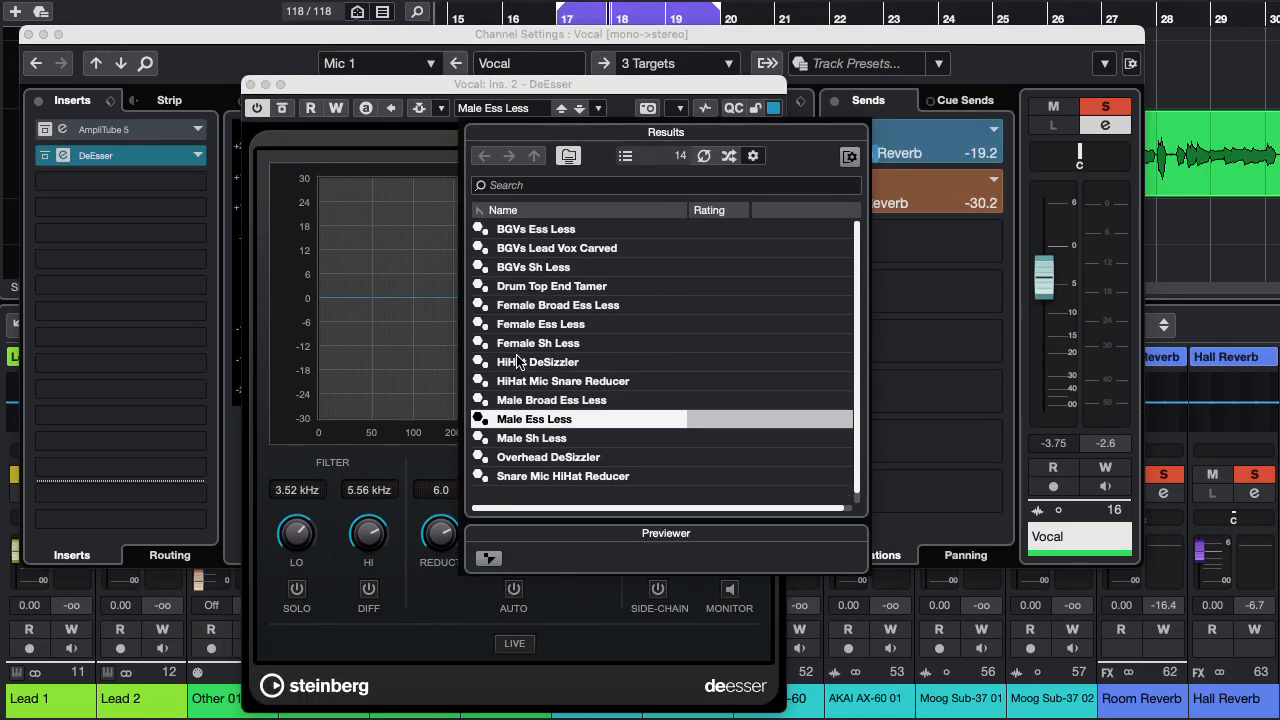
{"action": "left_click", "coordinate": [495, 106]}
{"action": "left_click", "coordinate": [502, 108]}
{"action": "left_click", "coordinate": [505, 87]}
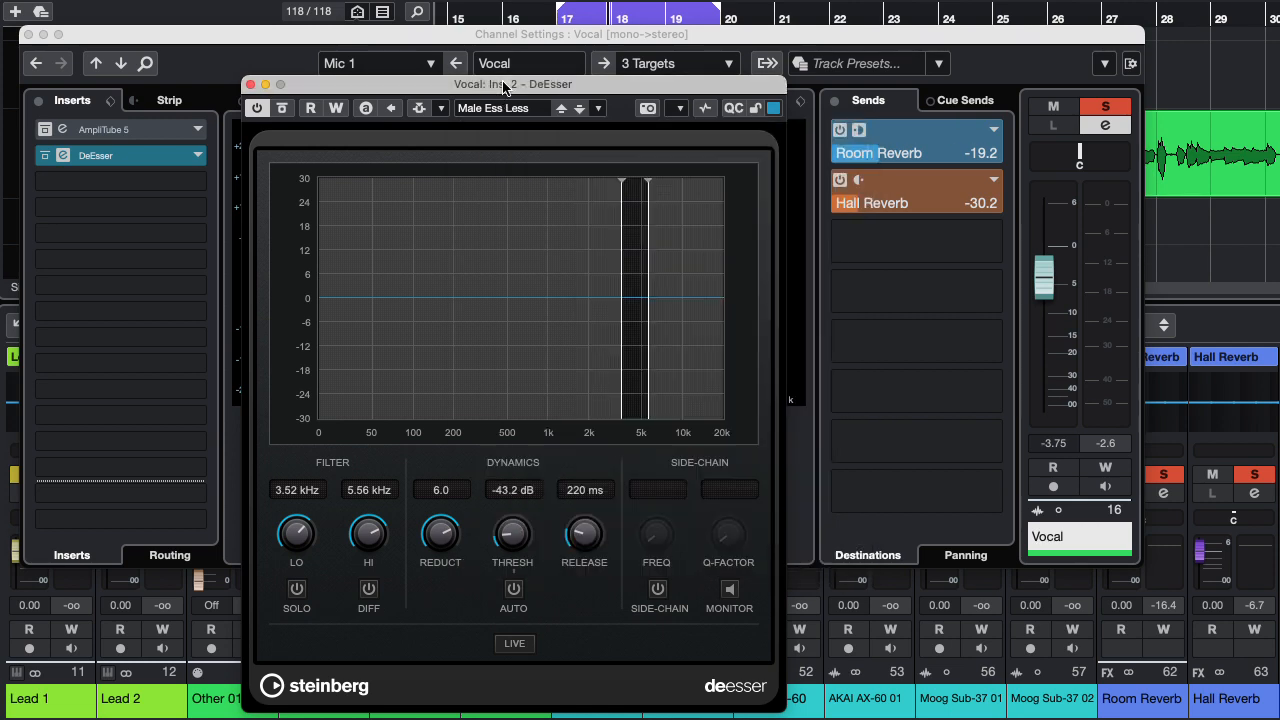
Close the Vocal's DeEsser and Channel Settings, unsolo the Vocal and extend the playback cycle to bar 25 to hear the mix
{"action": "left_click", "coordinate": [250, 85]}
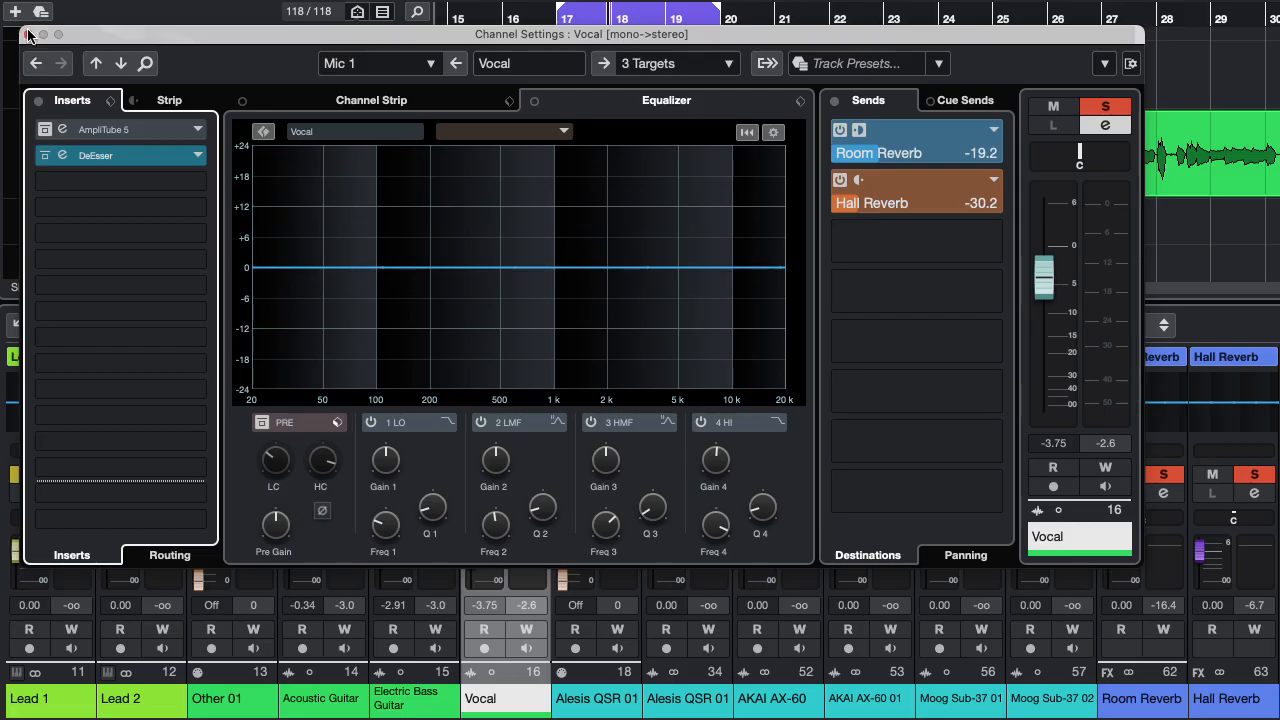
{"action": "left_click", "coordinate": [28, 35]}
{"action": "left_click", "coordinate": [545, 17]}
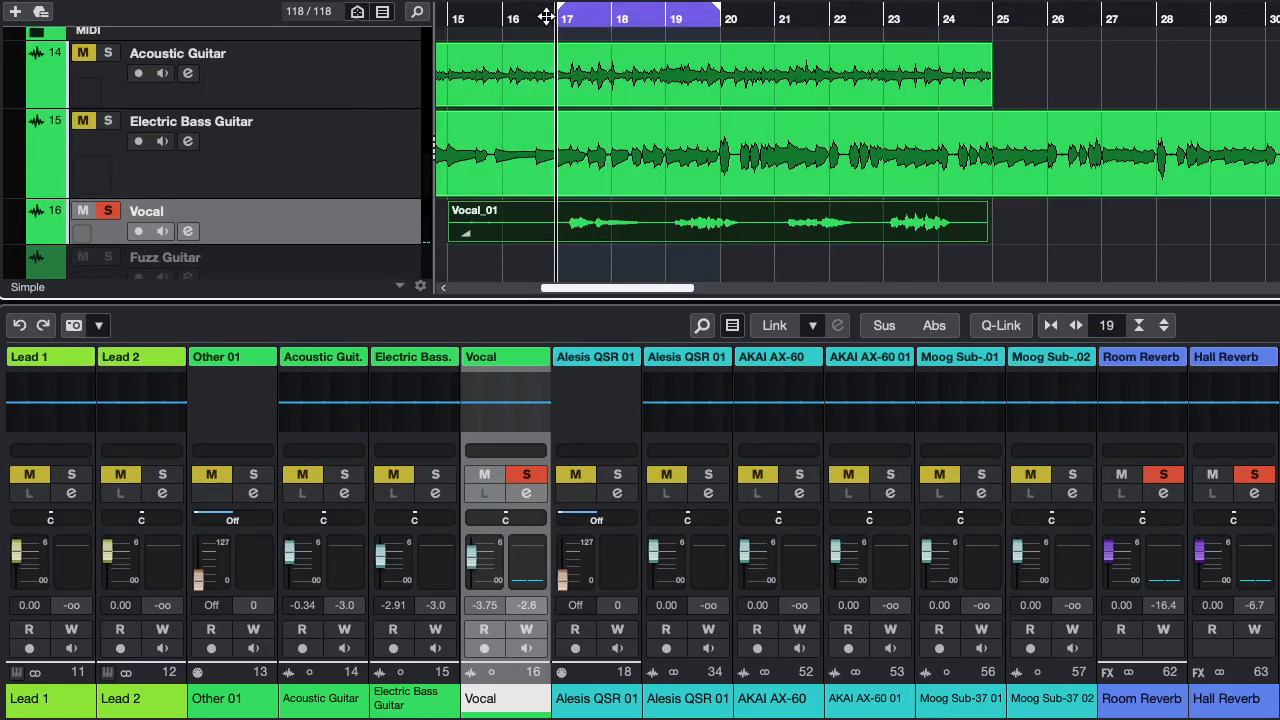
{"action": "left_click", "coordinate": [109, 212]}
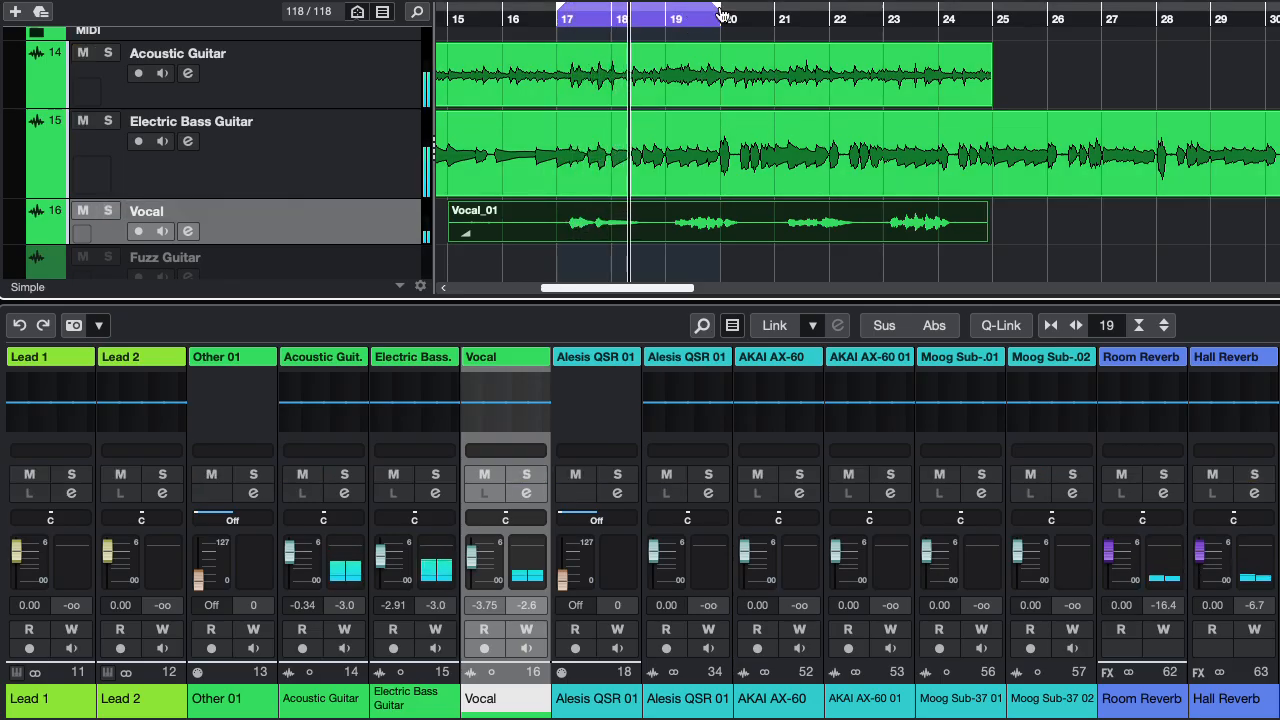
{"action": "left_click_drag", "start_coordinate": [720, 15], "coordinate": [992, 24]}
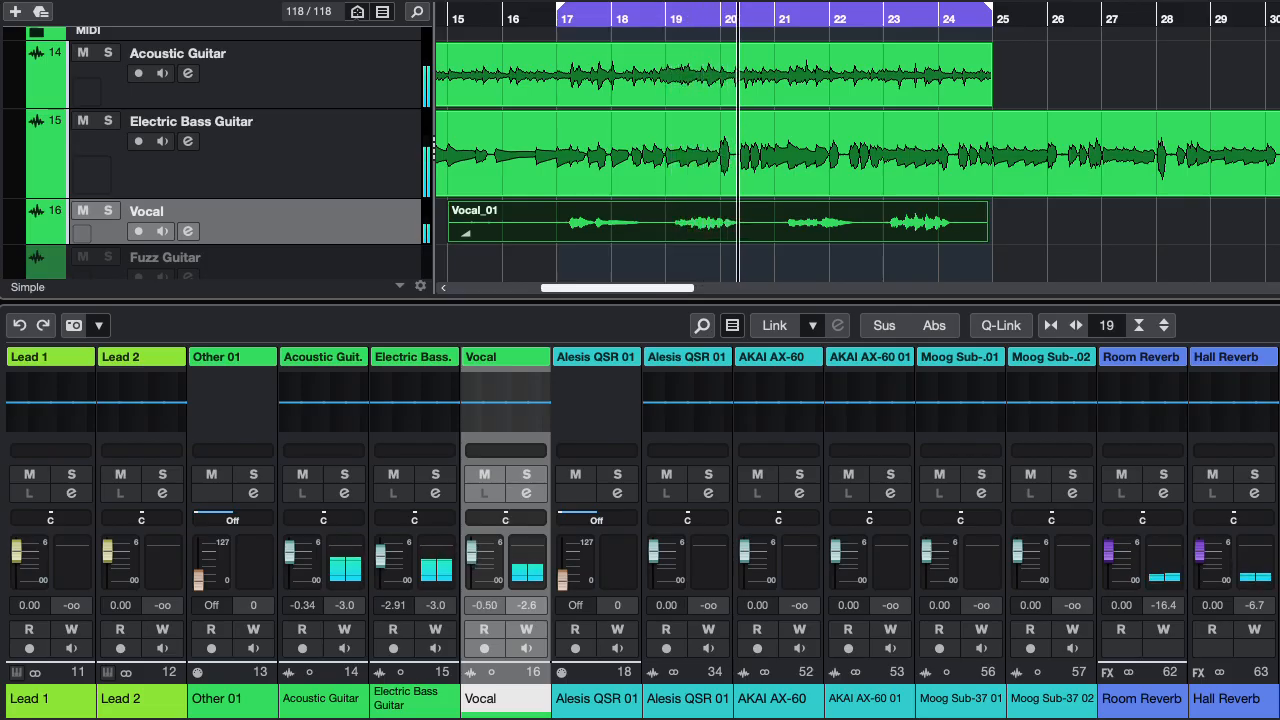
Open the Acoustic Guitar's Channel Settings, solo the track and play it back
{"action": "left_click", "coordinate": [362, 88]}
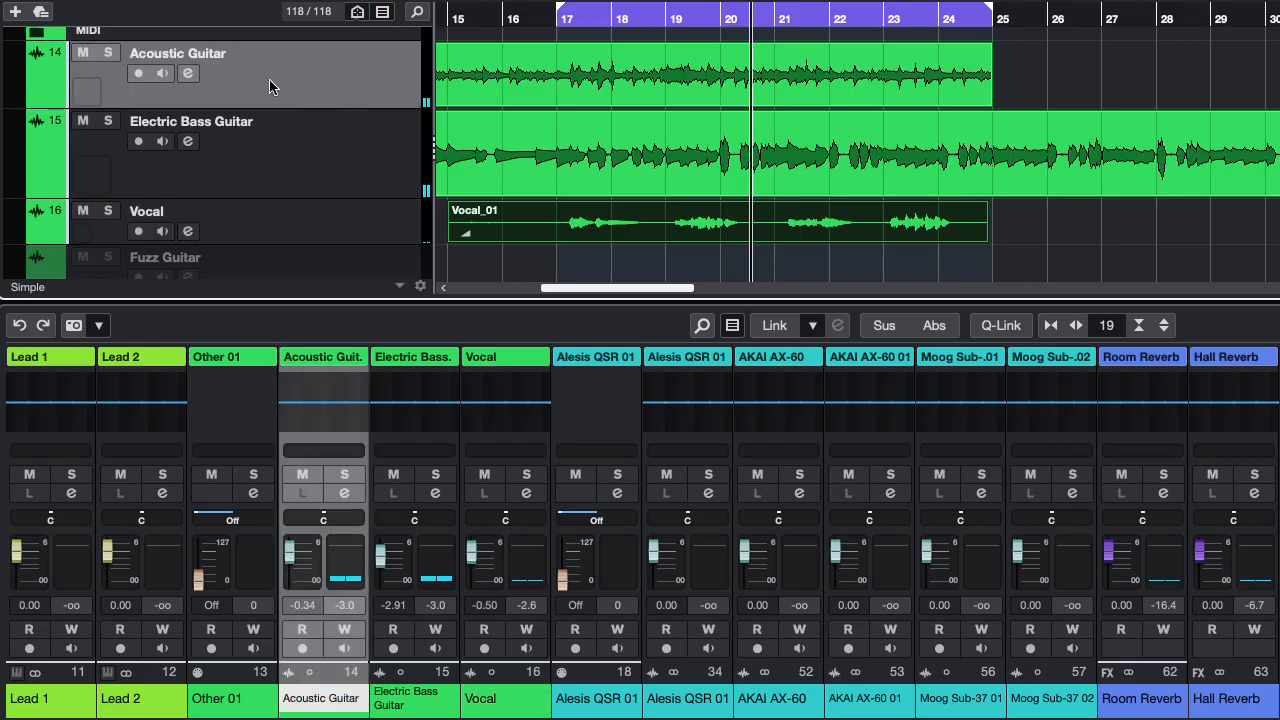
{"action": "left_click", "coordinate": [189, 75]}
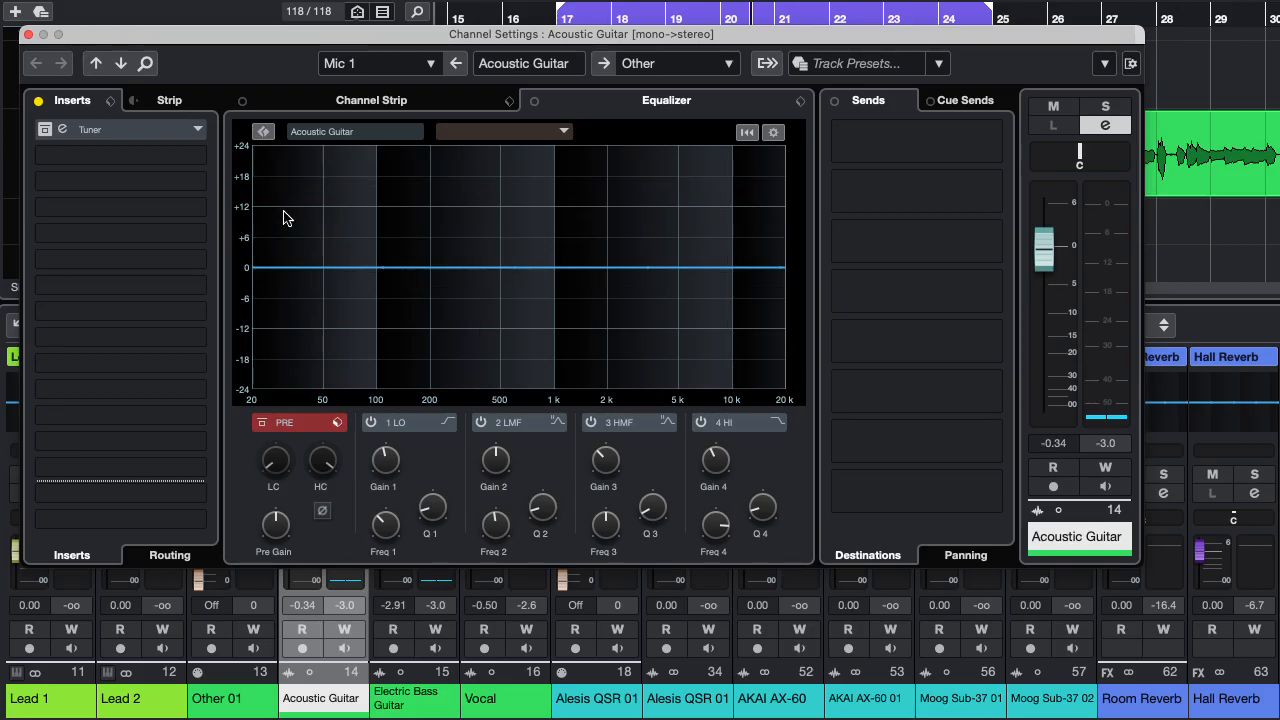
{"action": "left_click", "coordinate": [1105, 106]}
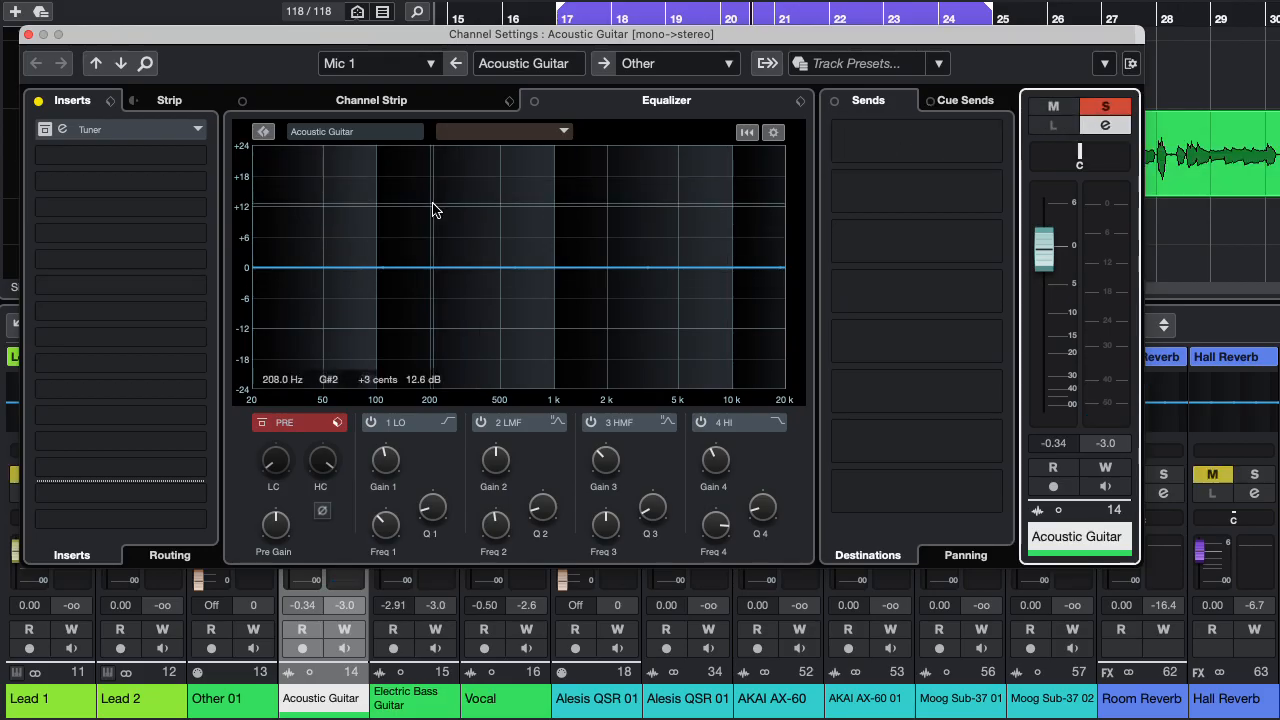
{"action": "key", "text": "space"}
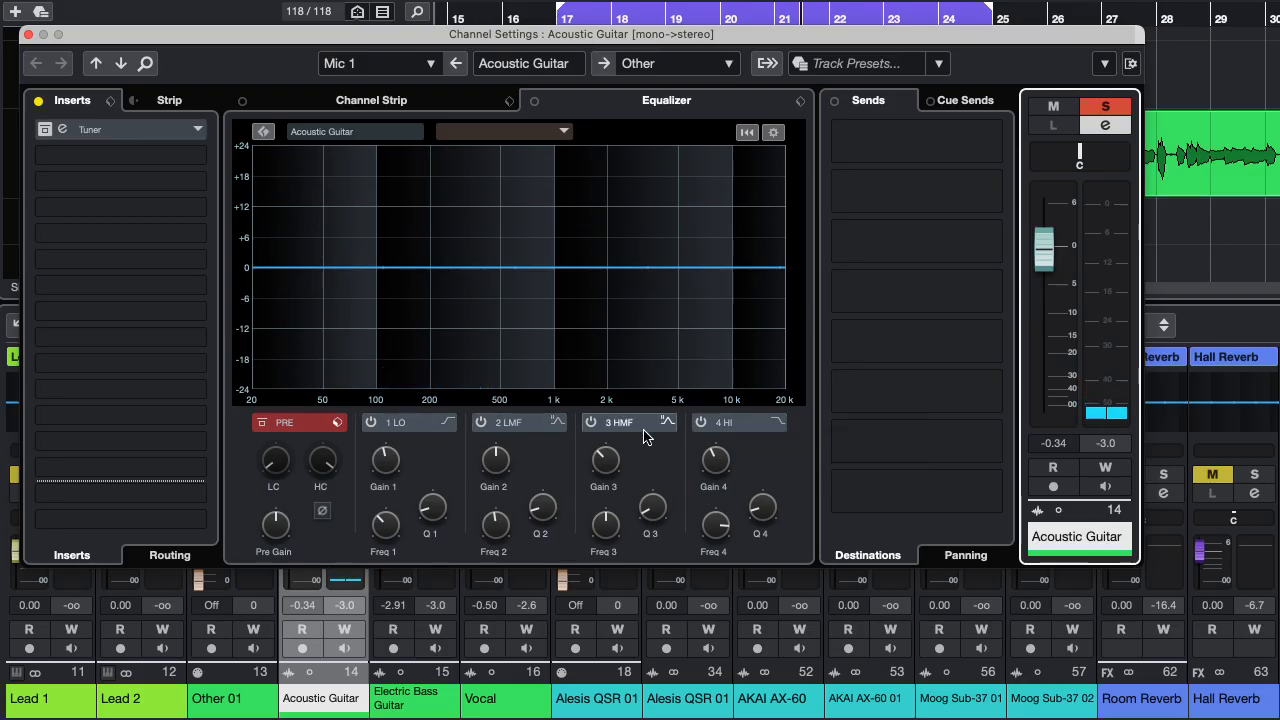
Review the low EQ band's filter types without changing them and apply the Acoustic Guitar's pre-filter high cut at 369 Hz
{"action": "left_click", "coordinate": [448, 422]}
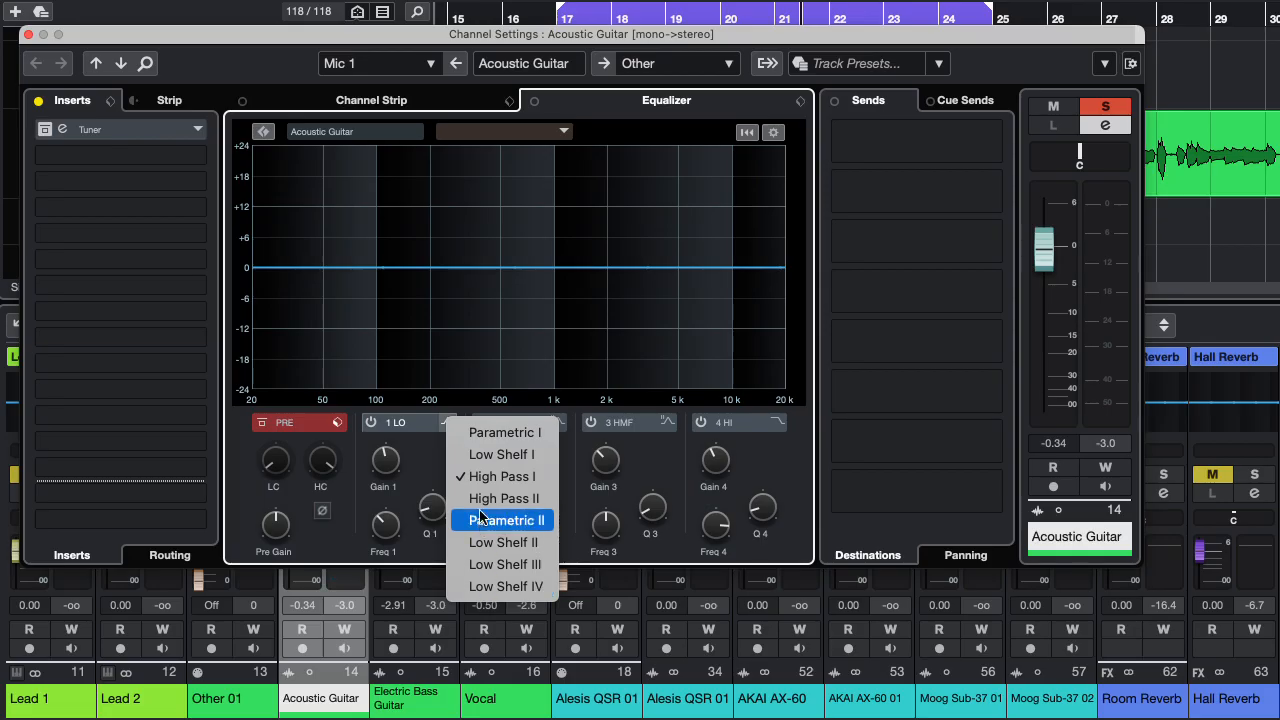
{"action": "left_click", "coordinate": [810, 428]}
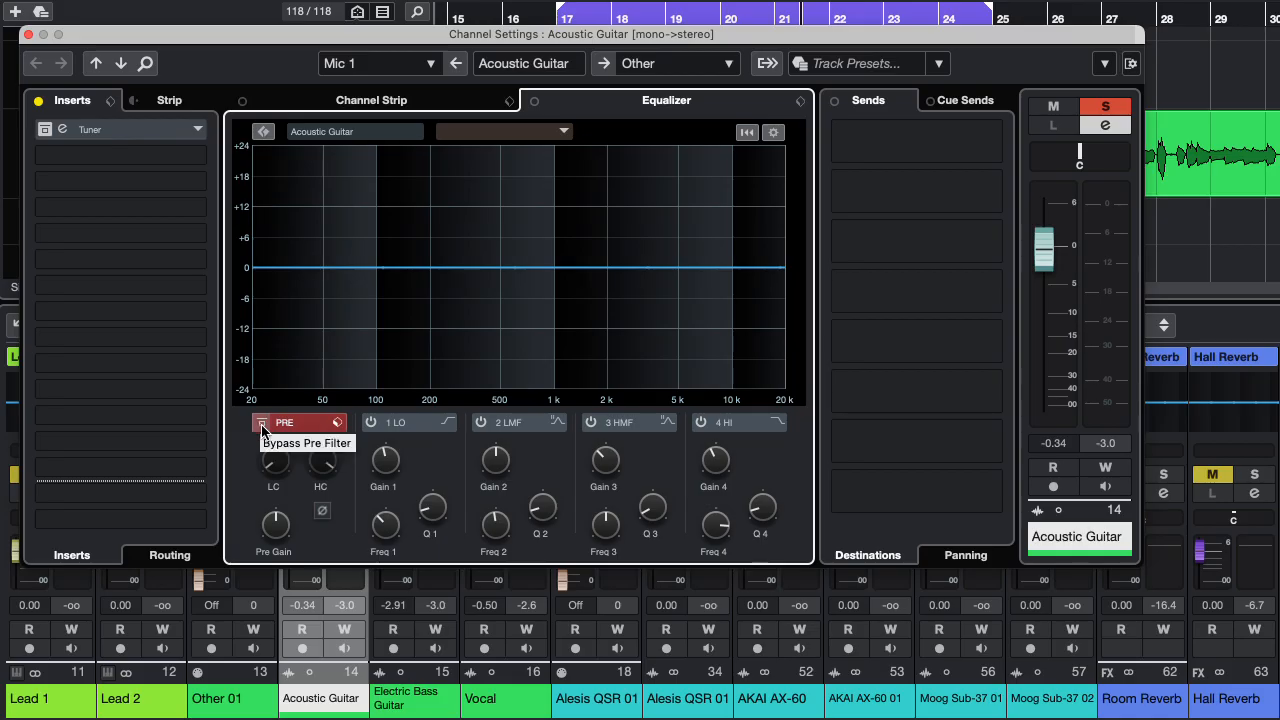
{"action": "left_click", "coordinate": [262, 424]}
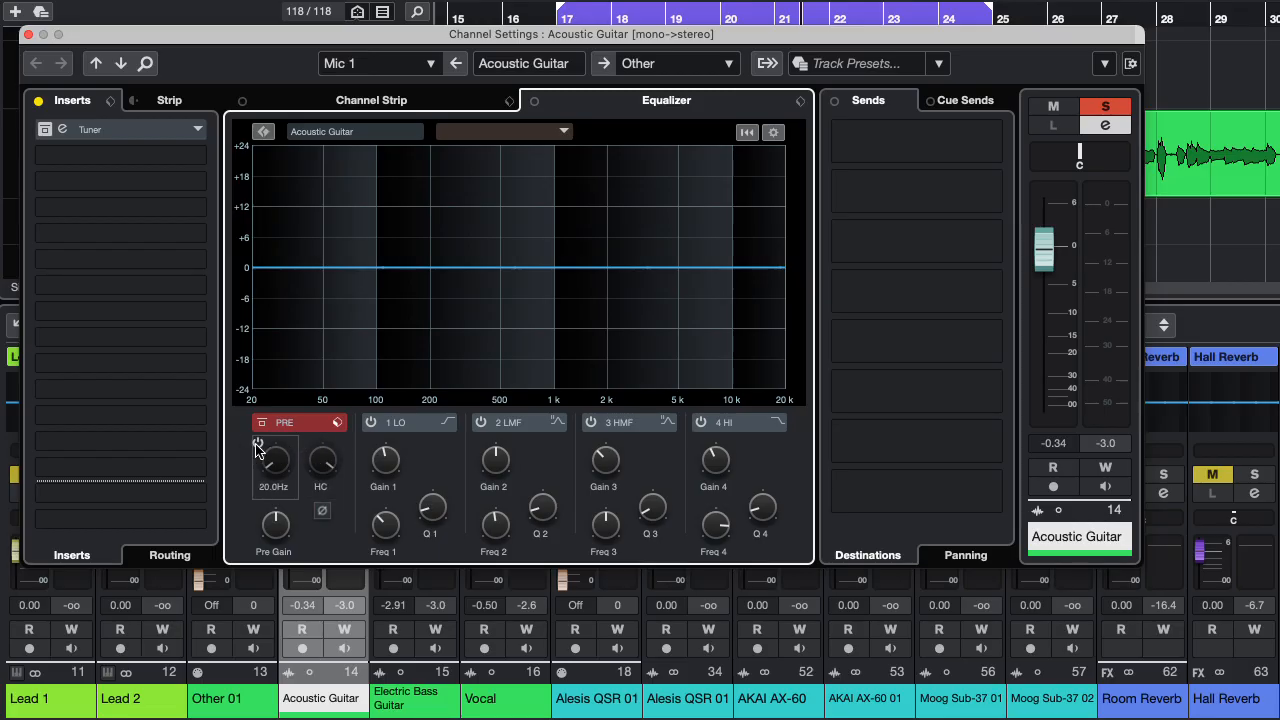
{"action": "left_click_drag", "start_coordinate": [275, 456], "coordinate": [326, 582]}
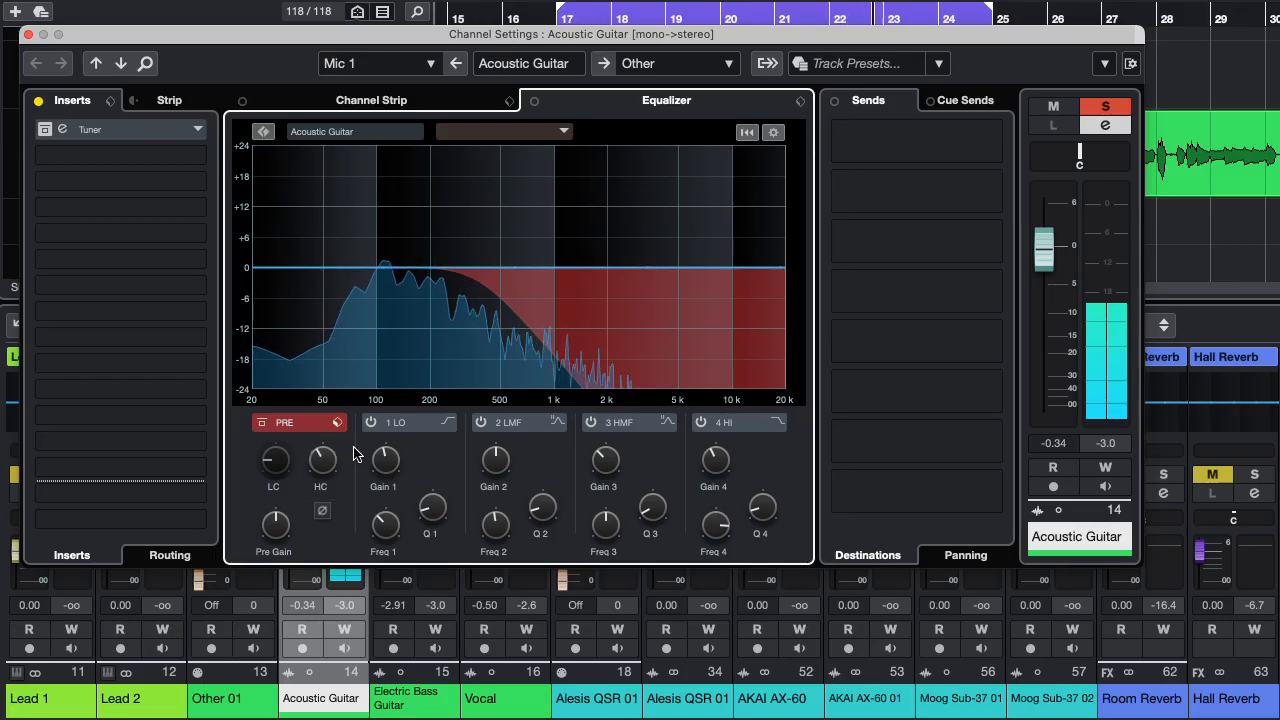
Solo the Electric Bass Guitar alongside the Acoustic Guitar and lower the guitar's pre-filter high cut to 224.6 Hz
{"action": "left_click_drag", "start_coordinate": [384, 34], "coordinate": [903, 33]}
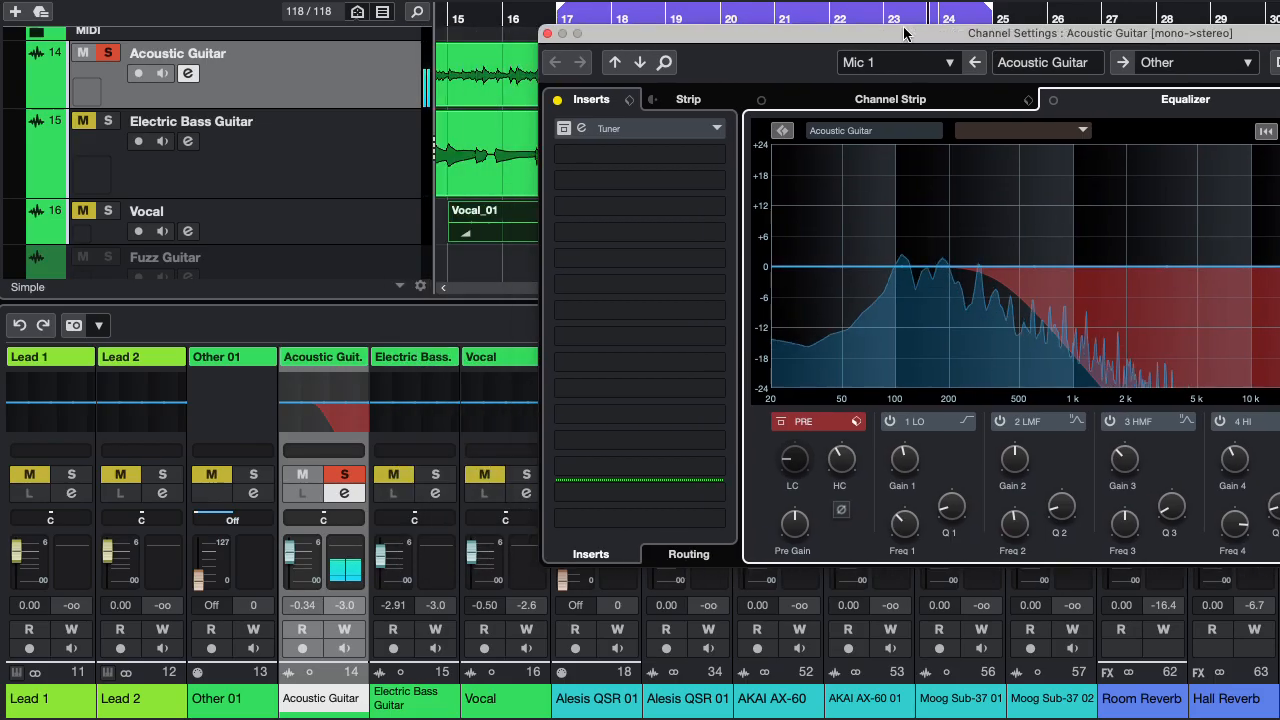
{"action": "left_click", "coordinate": [109, 121]}
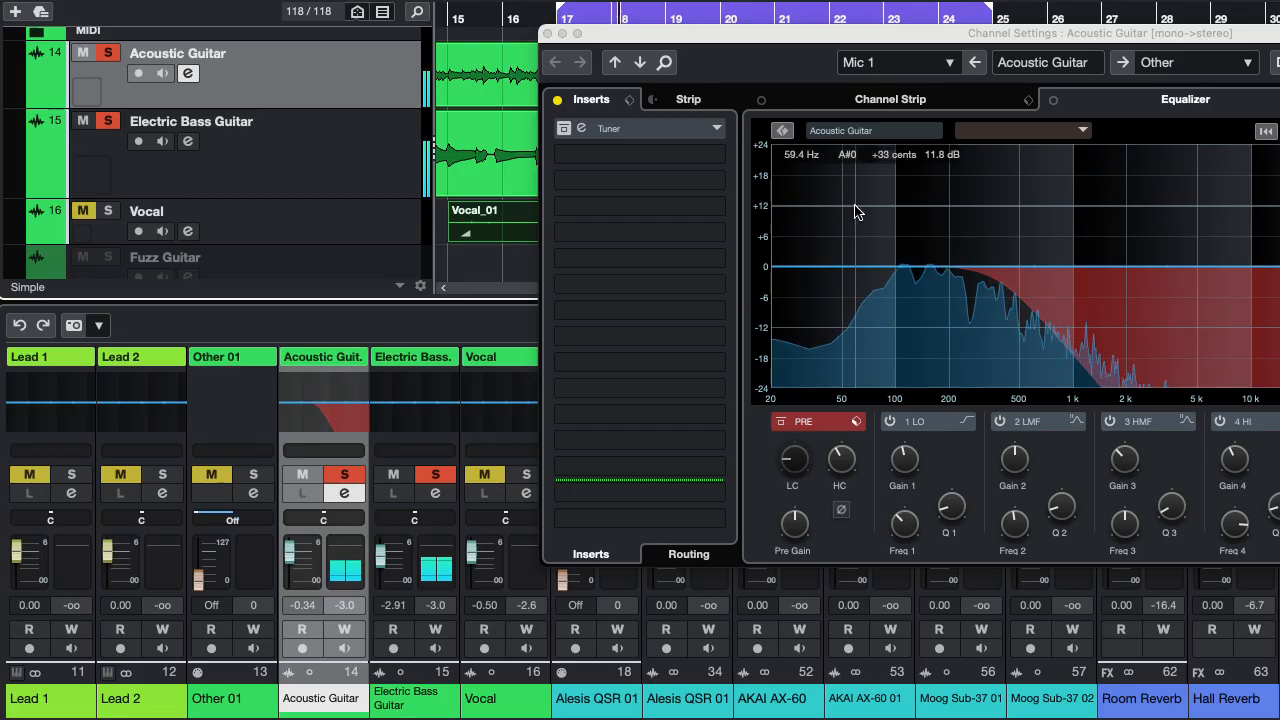
{"action": "mouse_move", "coordinate": [835, 460]}
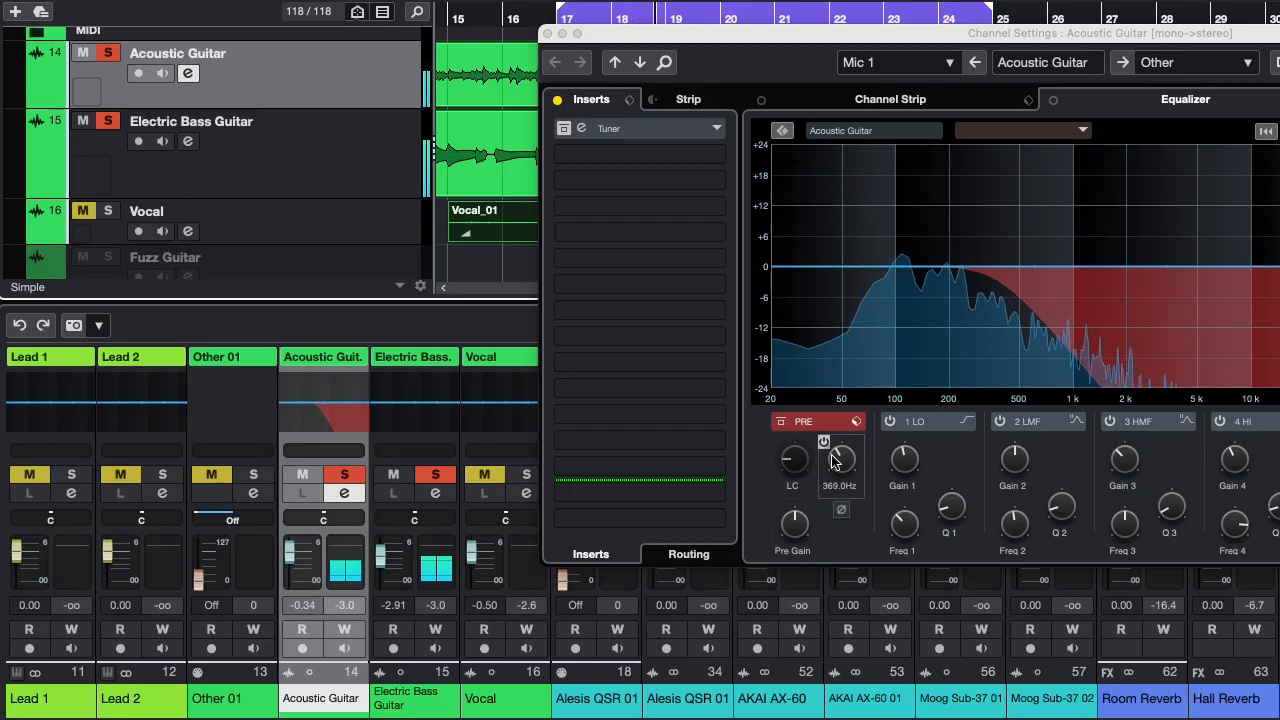
{"action": "left_click_drag", "start_coordinate": [835, 460], "coordinate": [838, 482]}
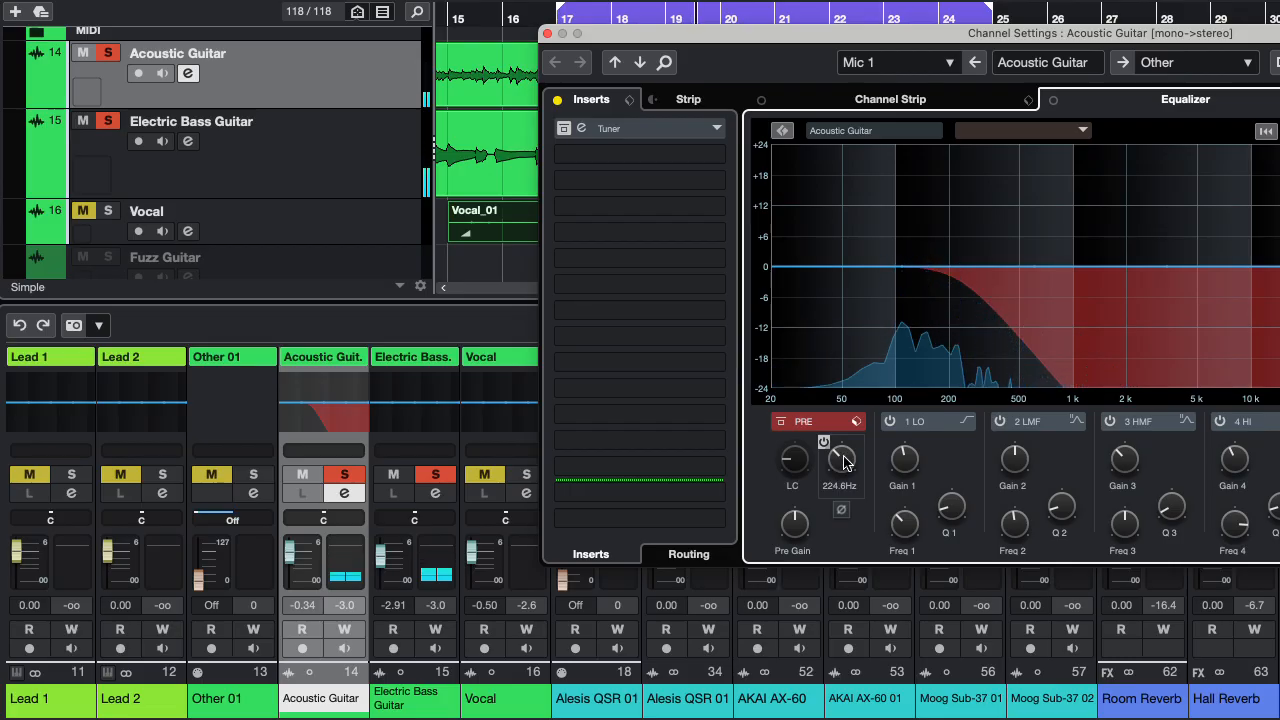
Open up and switch off the Acoustic Guitar's high cut, and play it with the pre-filter low cut activated at 25.2 Hz
{"action": "left_click_drag", "start_coordinate": [843, 463], "coordinate": [868, 382]}
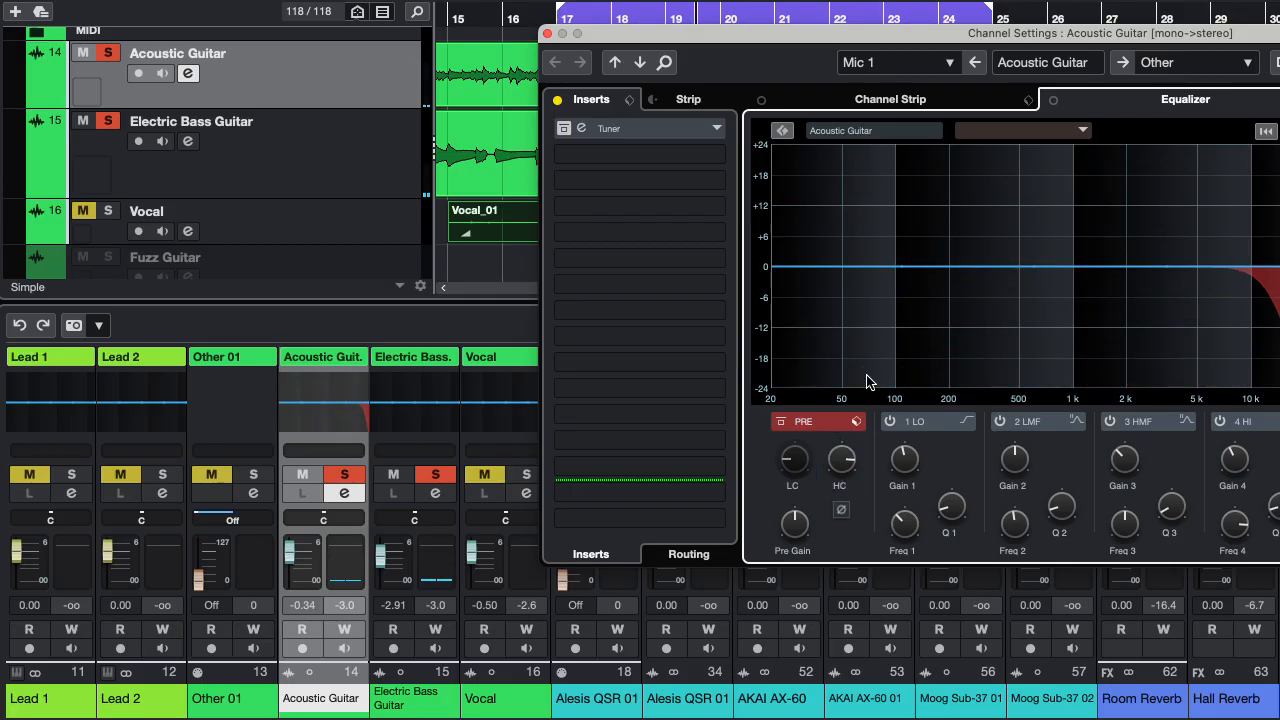
{"action": "left_click", "coordinate": [823, 441]}
{"action": "left_click", "coordinate": [777, 442]}
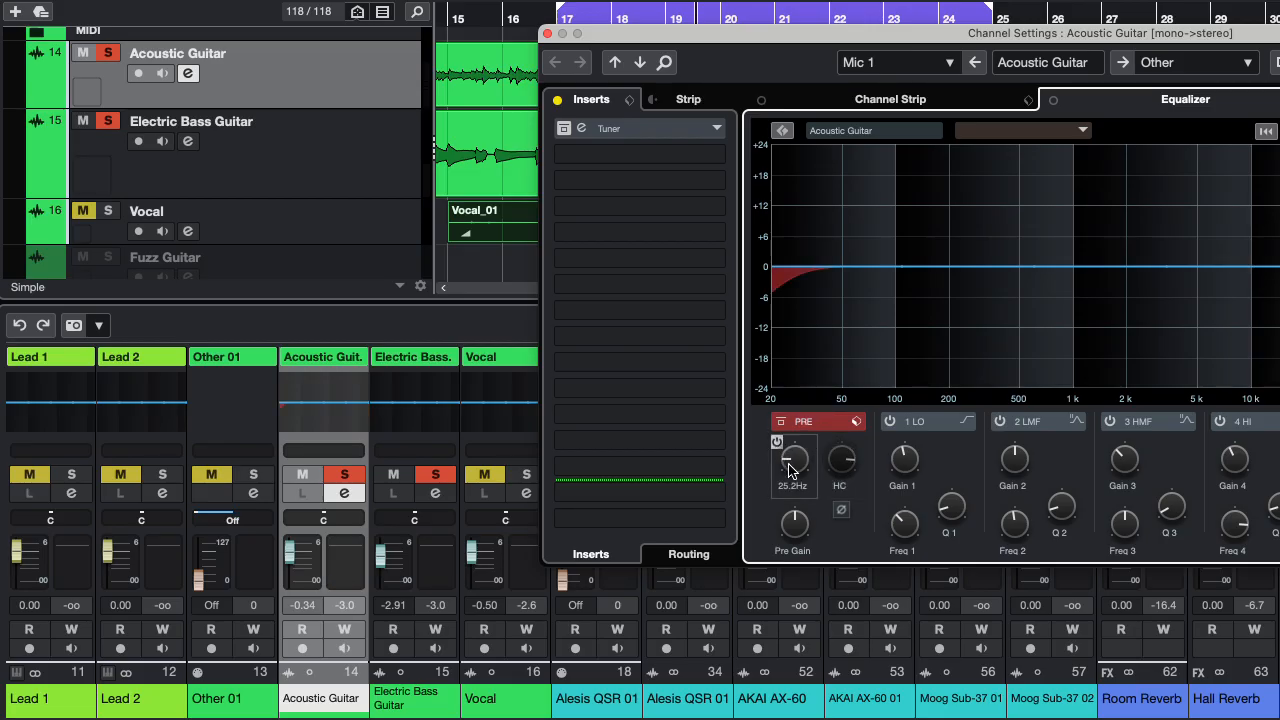
{"action": "key", "text": "space"}
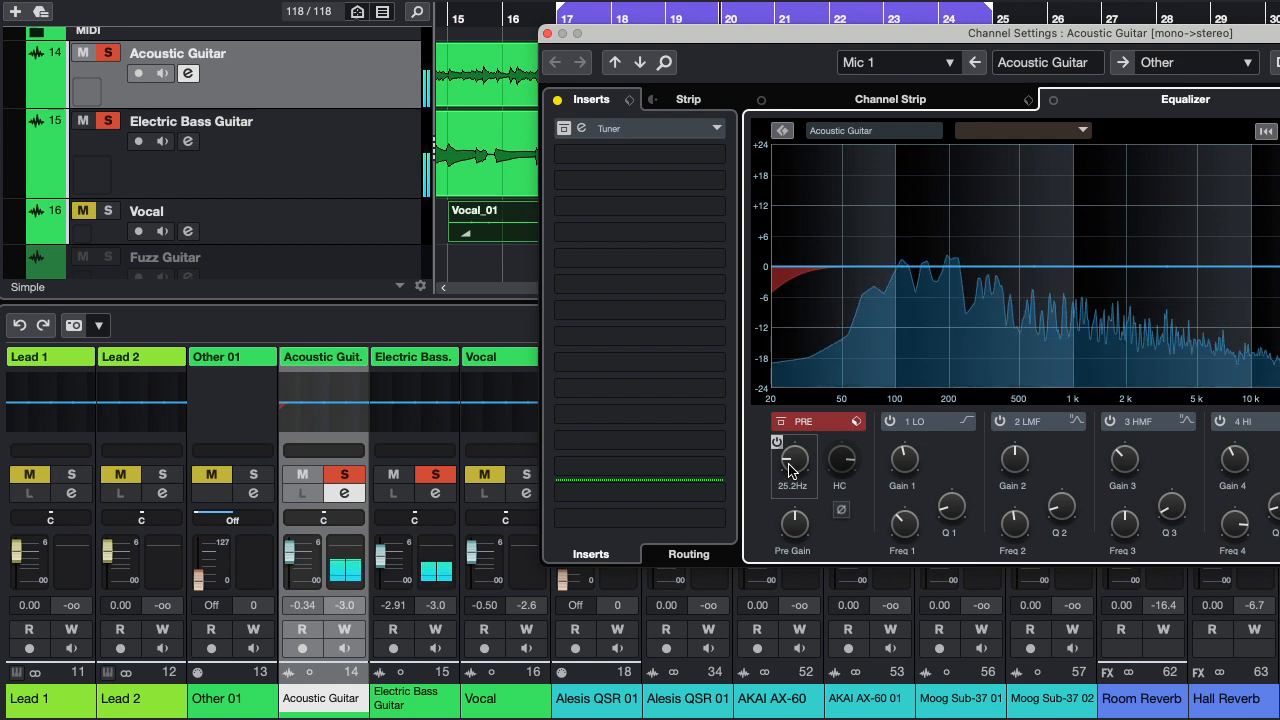
Sweep the Acoustic Guitar's low cut up past 1 kHz, settle it back to trim only the lows, and close its Channel Settings
{"action": "left_click_drag", "start_coordinate": [789, 470], "coordinate": [820, 404]}
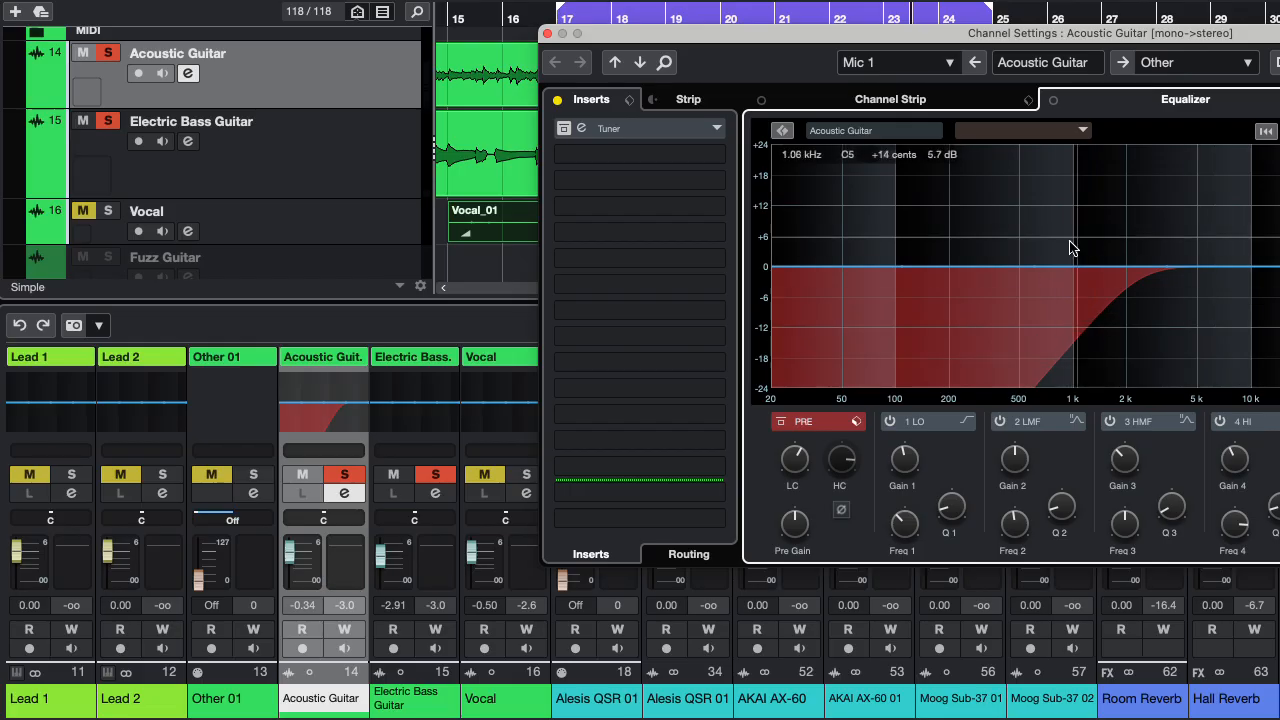
{"action": "left_click_drag", "start_coordinate": [795, 458], "coordinate": [801, 514]}
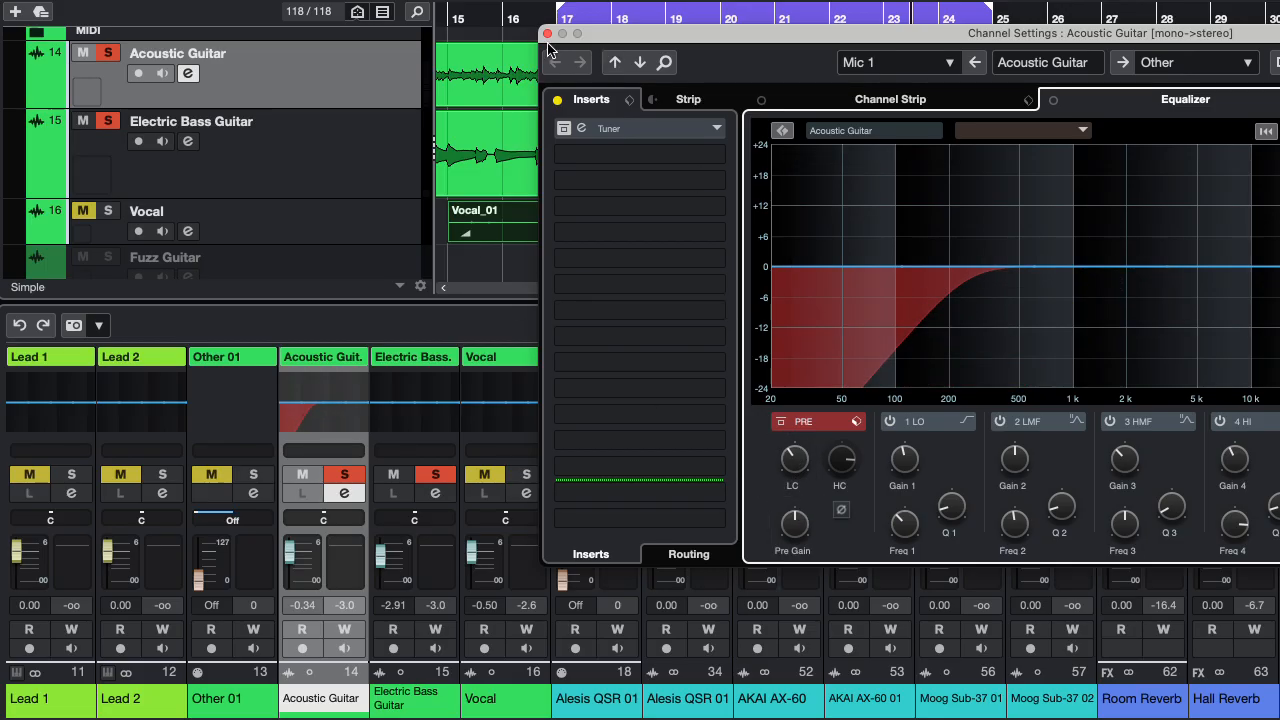
{"action": "left_click_drag", "start_coordinate": [621, 44], "coordinate": [323, 58]}
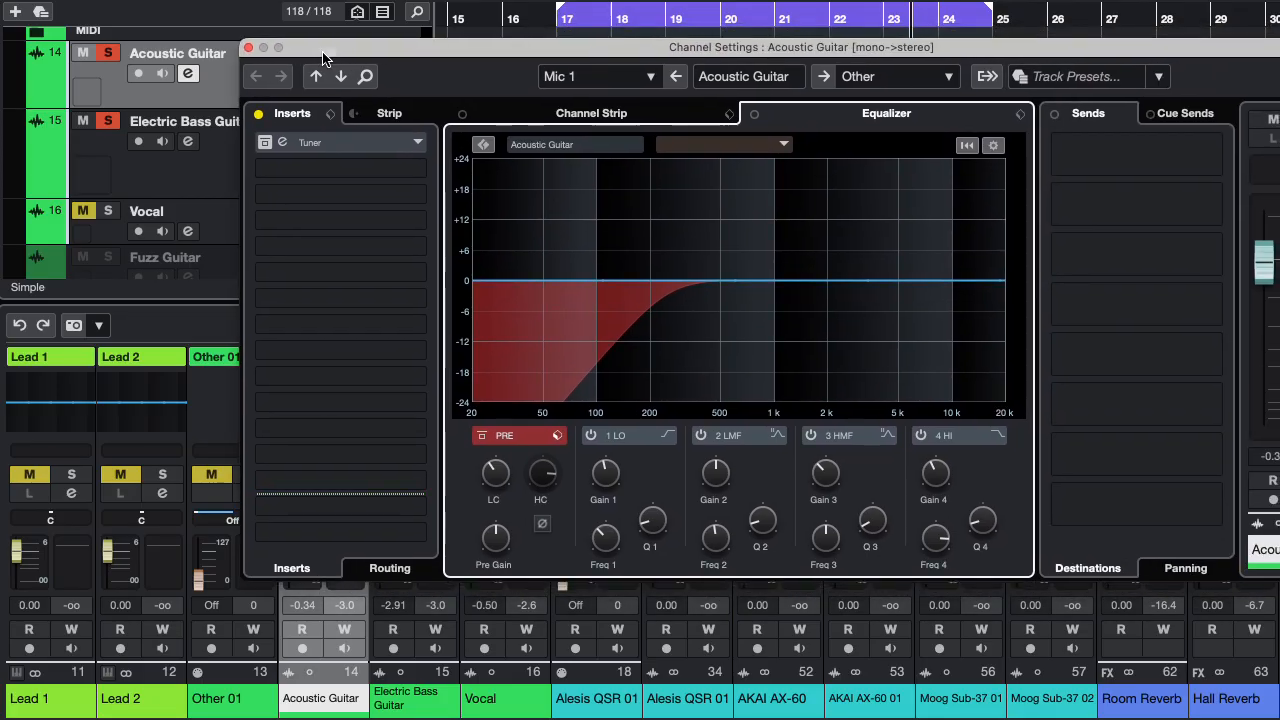
{"action": "left_click", "coordinate": [249, 48]}
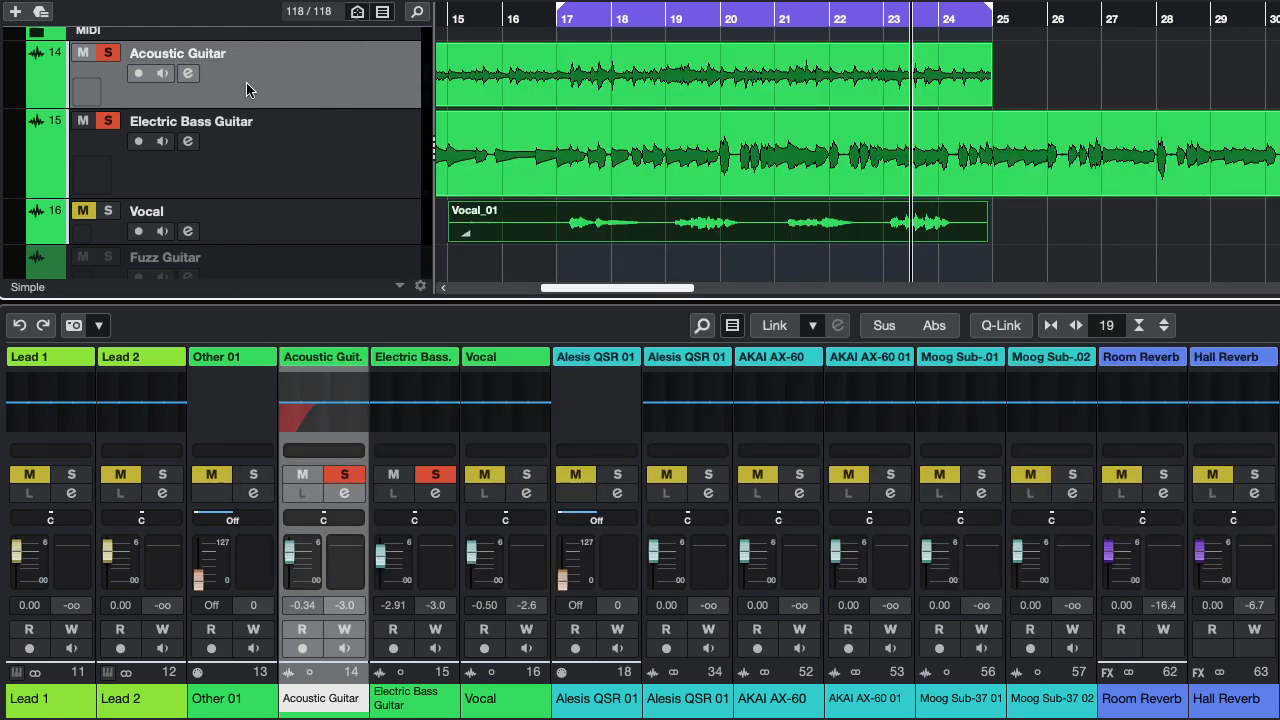
Open the Electric Bass Guitar's Channel Settings beside the track list and unsolo the Acoustic Guitar, leaving only the bass soloed
{"action": "left_click", "coordinate": [308, 160]}
{"action": "left_click", "coordinate": [187, 142]}
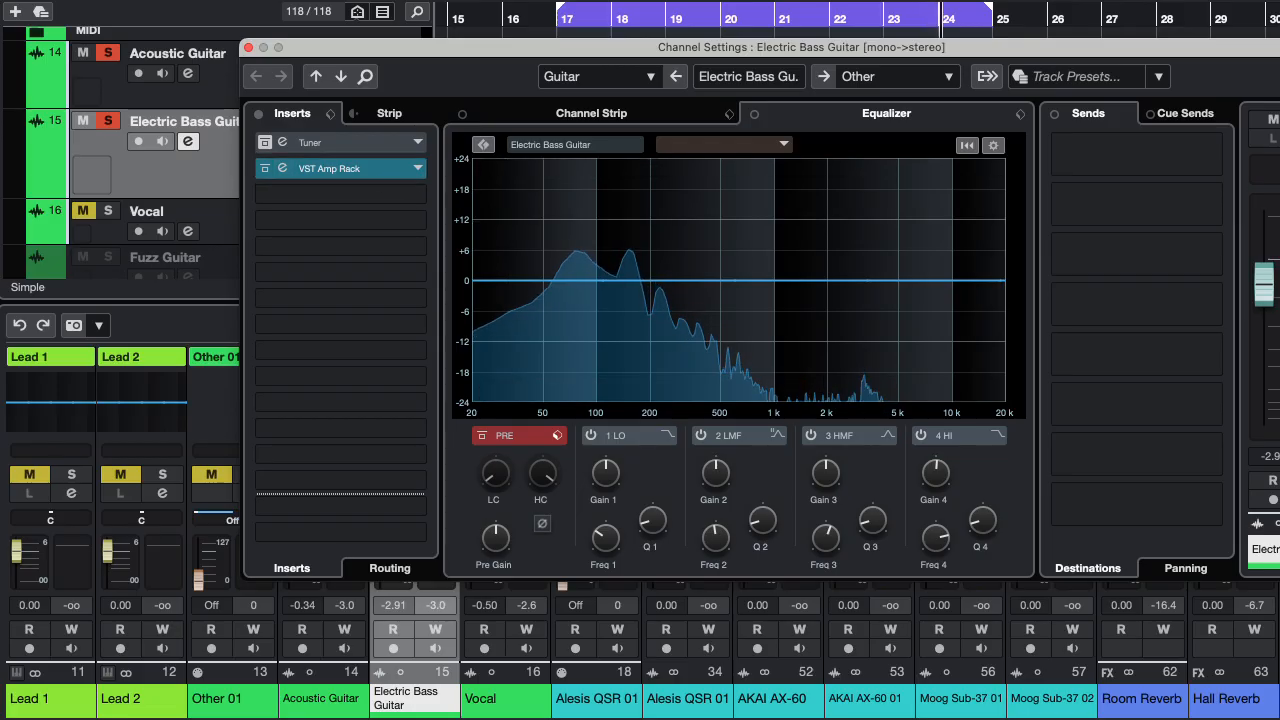
{"action": "left_click_drag", "start_coordinate": [346, 47], "coordinate": [243, 84]}
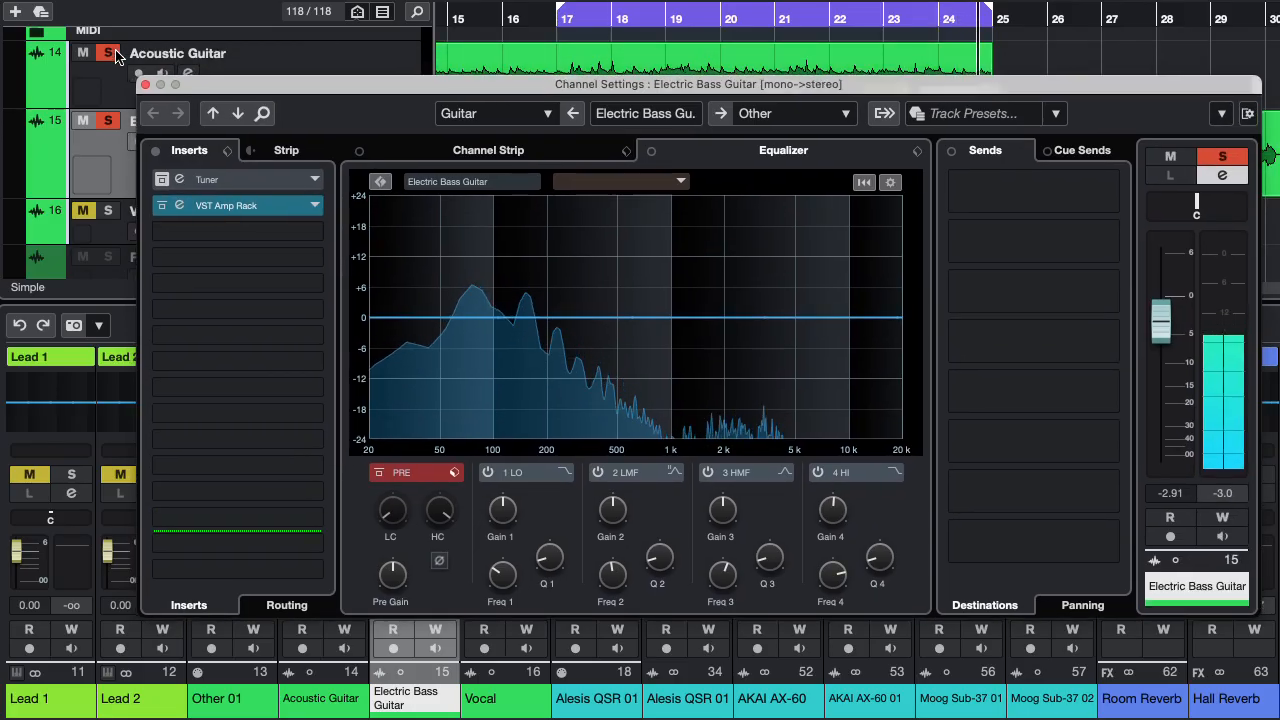
{"action": "left_click", "coordinate": [110, 53]}
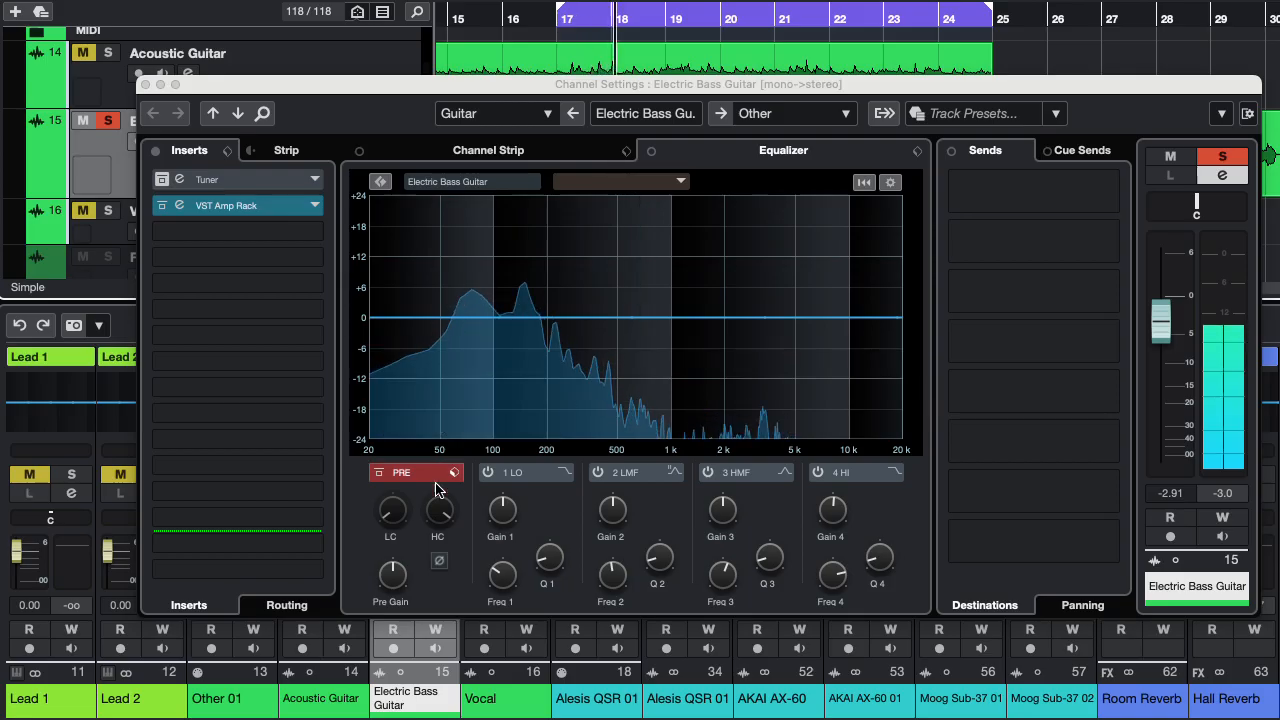
Activate the Electric Bass Guitar's pre-filter low cut and set it to 92.8 Hz
{"action": "left_click", "coordinate": [376, 494]}
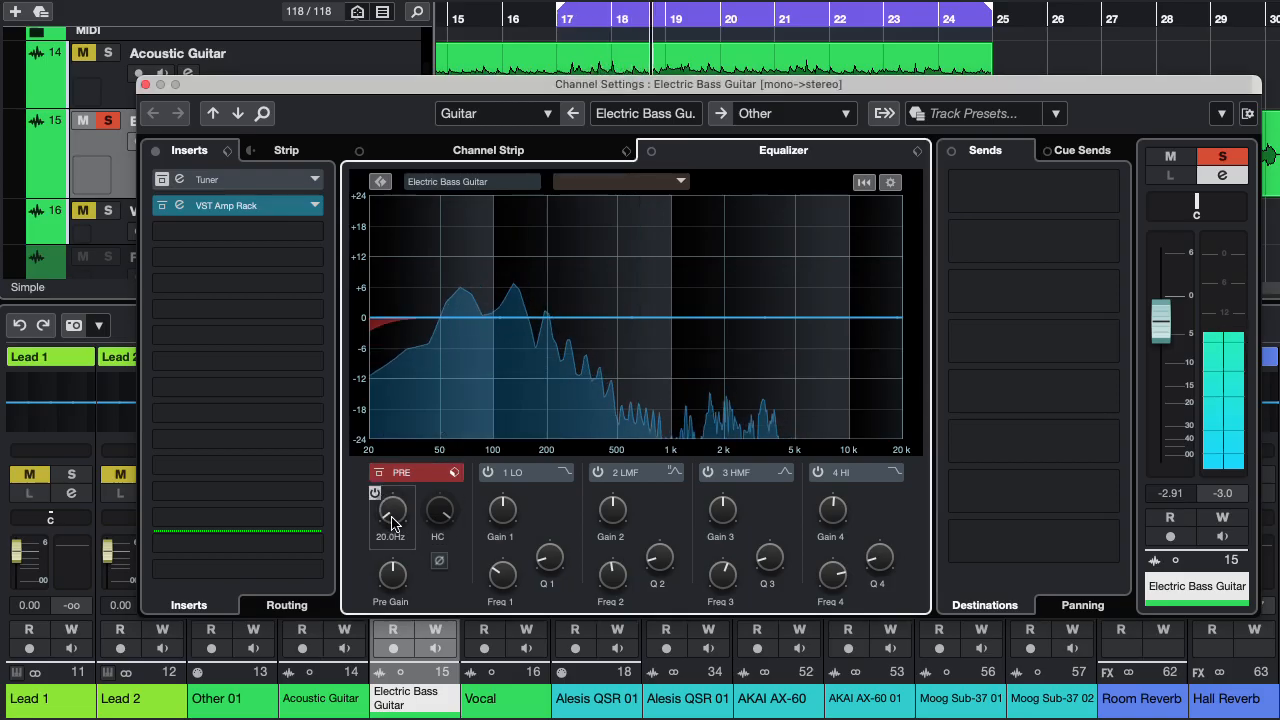
{"action": "mouse_move", "coordinate": [393, 464]}
{"action": "left_mouse_down"}
{"action": "mouse_move", "coordinate": [397, 441]}
{"action": "mouse_move", "coordinate": [397, 472]}
{"action": "left_mouse_up"}
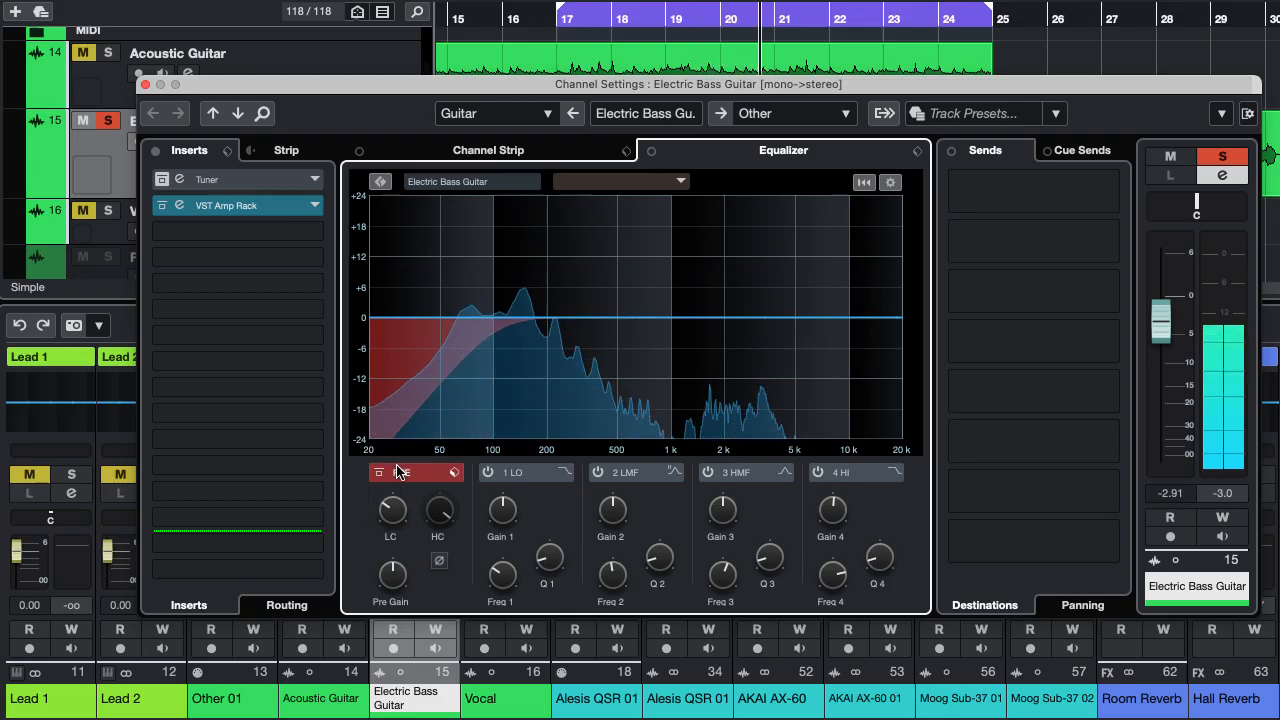
{"action": "mouse_move", "coordinate": [389, 513]}
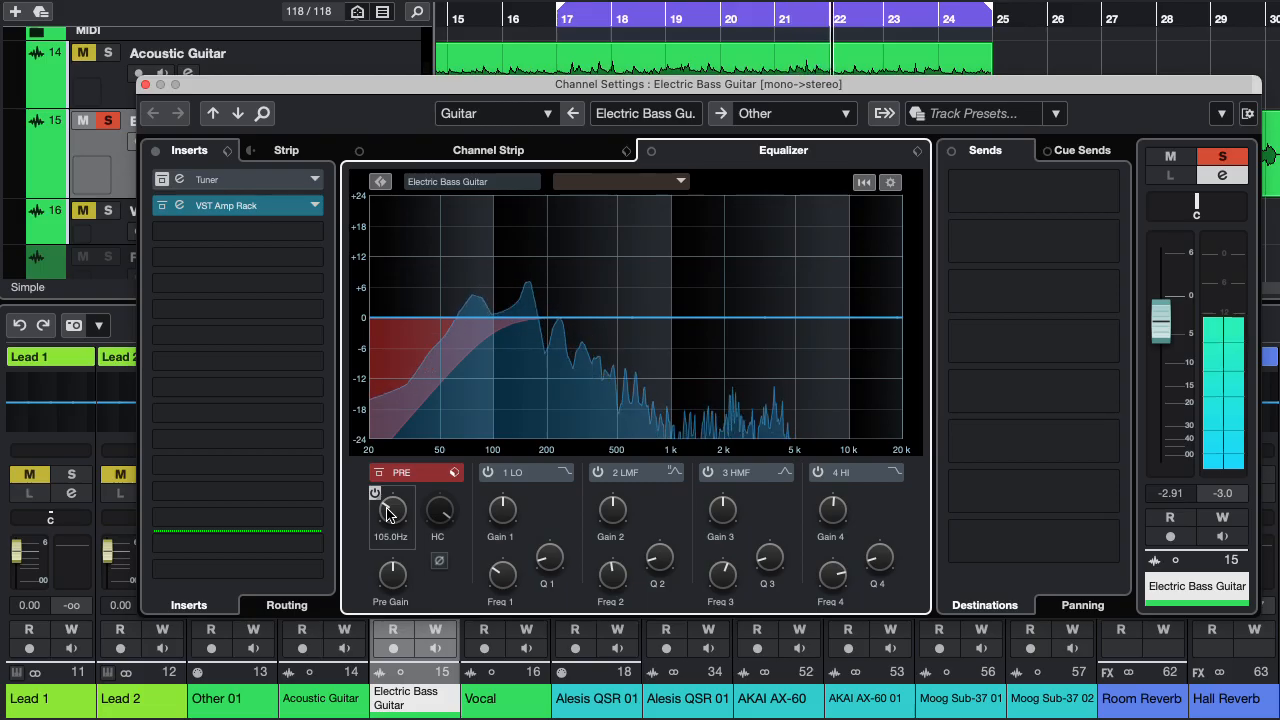
{"action": "mouse_move", "coordinate": [389, 513]}
{"action": "left_mouse_down"}
{"action": "mouse_move", "coordinate": [389, 546]}
{"action": "mouse_move", "coordinate": [391, 518]}
{"action": "left_mouse_up"}
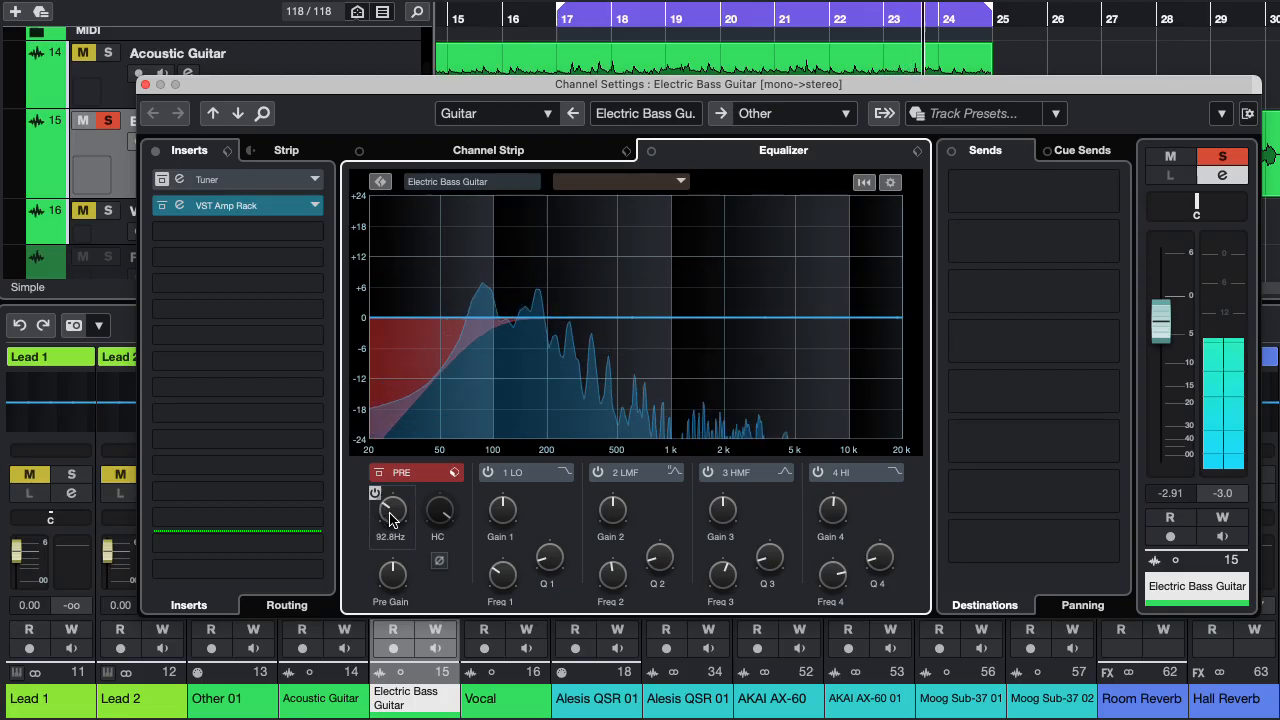
Open the bass's VST Amp Rack insert, show its amplifier models and compare the sound with the effect off and on
{"action": "left_click", "coordinate": [180, 205]}
{"action": "left_click_drag", "start_coordinate": [1186, 0], "coordinate": [517, 78]}
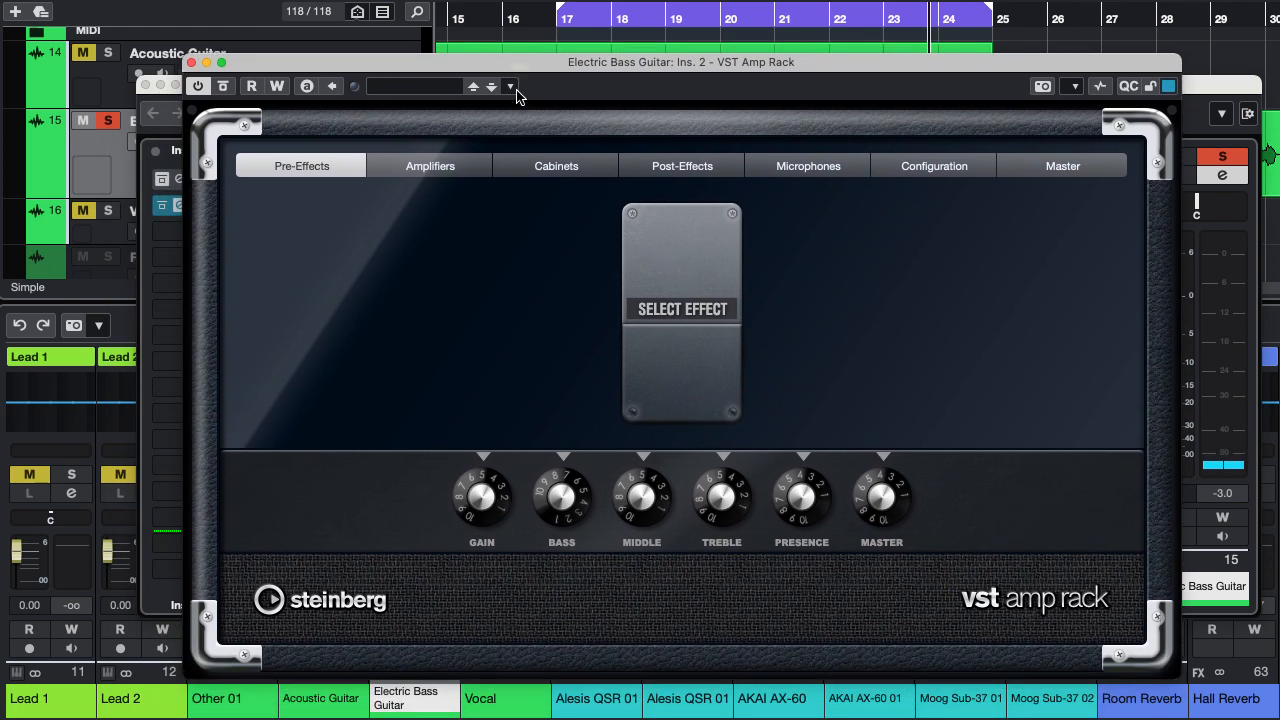
{"action": "left_click", "coordinate": [420, 166]}
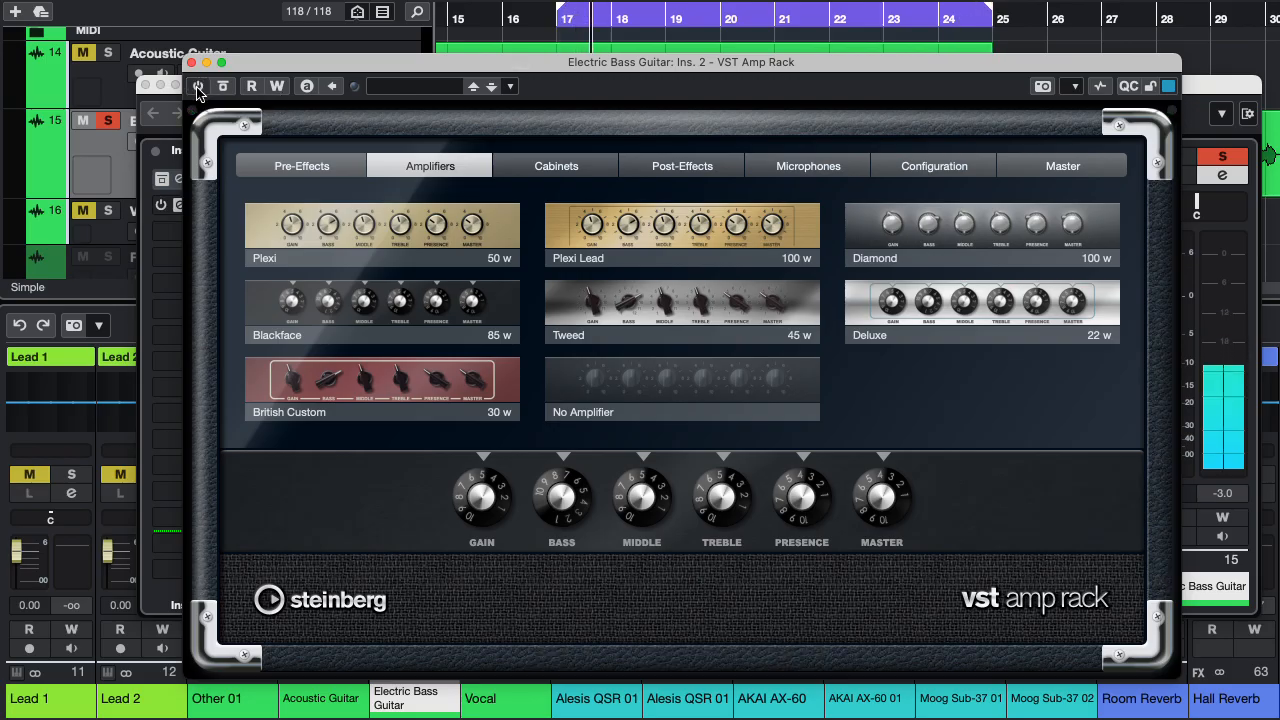
{"action": "left_click", "coordinate": [198, 88]}
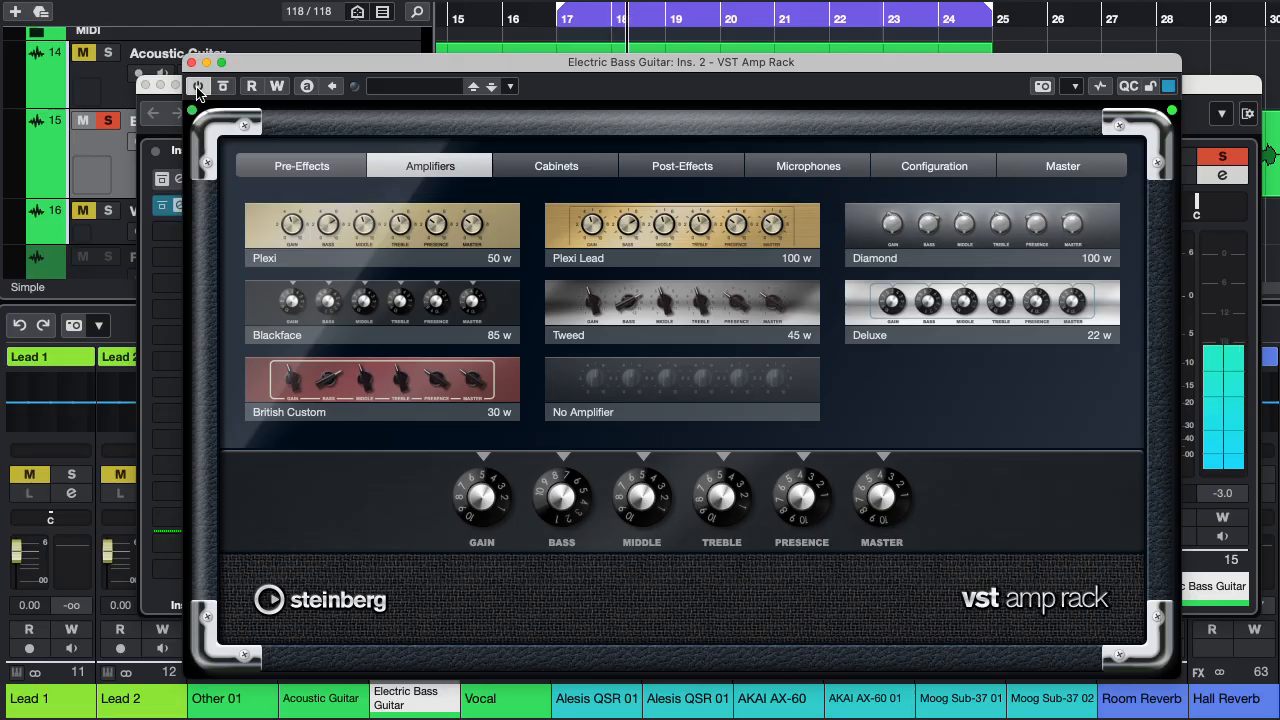
Show the VST Amp Rack's cabinet models and set the bass amplifier's Gain to 3.7
{"action": "left_click", "coordinate": [541, 168]}
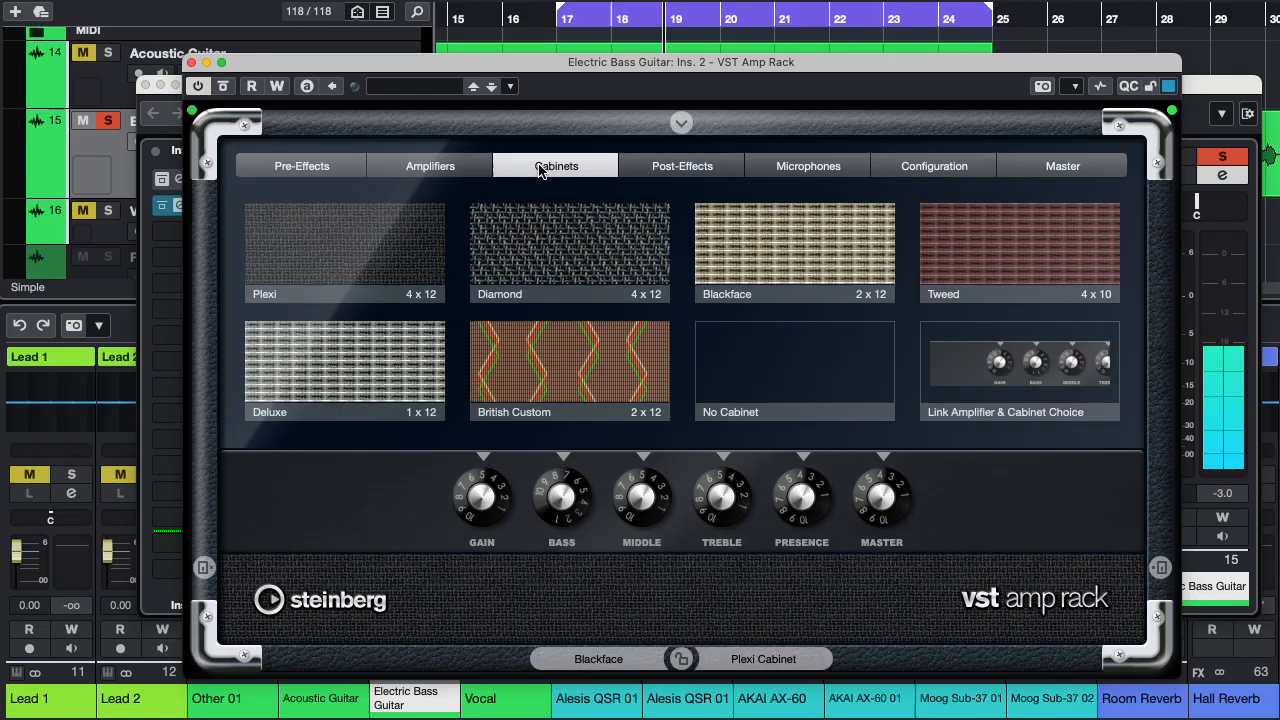
{"action": "left_click_drag", "start_coordinate": [488, 492], "coordinate": [483, 522]}
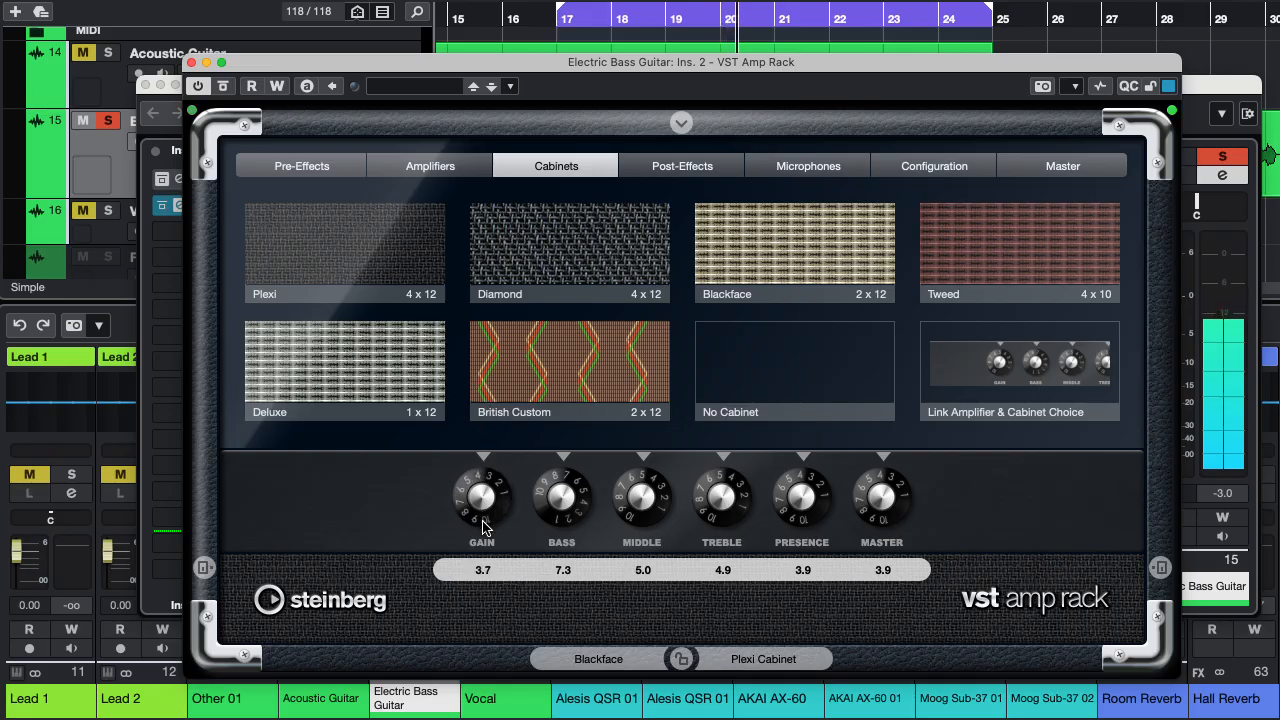
Set the bass amplifier's Gain to 4.8, close the VST Amp Rack and raise the bass's pre-filter low cut slightly
{"action": "mouse_move", "coordinate": [880, 497]}
{"action": "left_mouse_down"}
{"action": "mouse_move", "coordinate": [877, 437]}
{"action": "mouse_move", "coordinate": [880, 507]}
{"action": "left_mouse_up"}
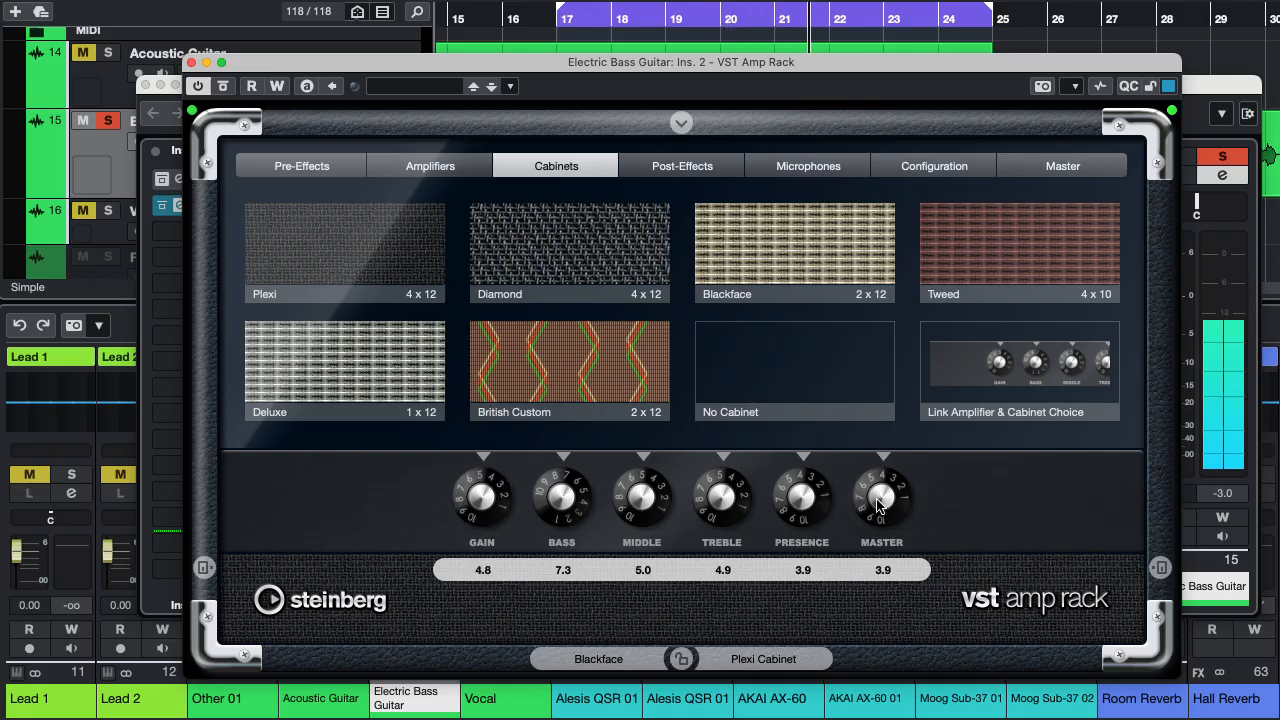
{"action": "left_click", "coordinate": [193, 62]}
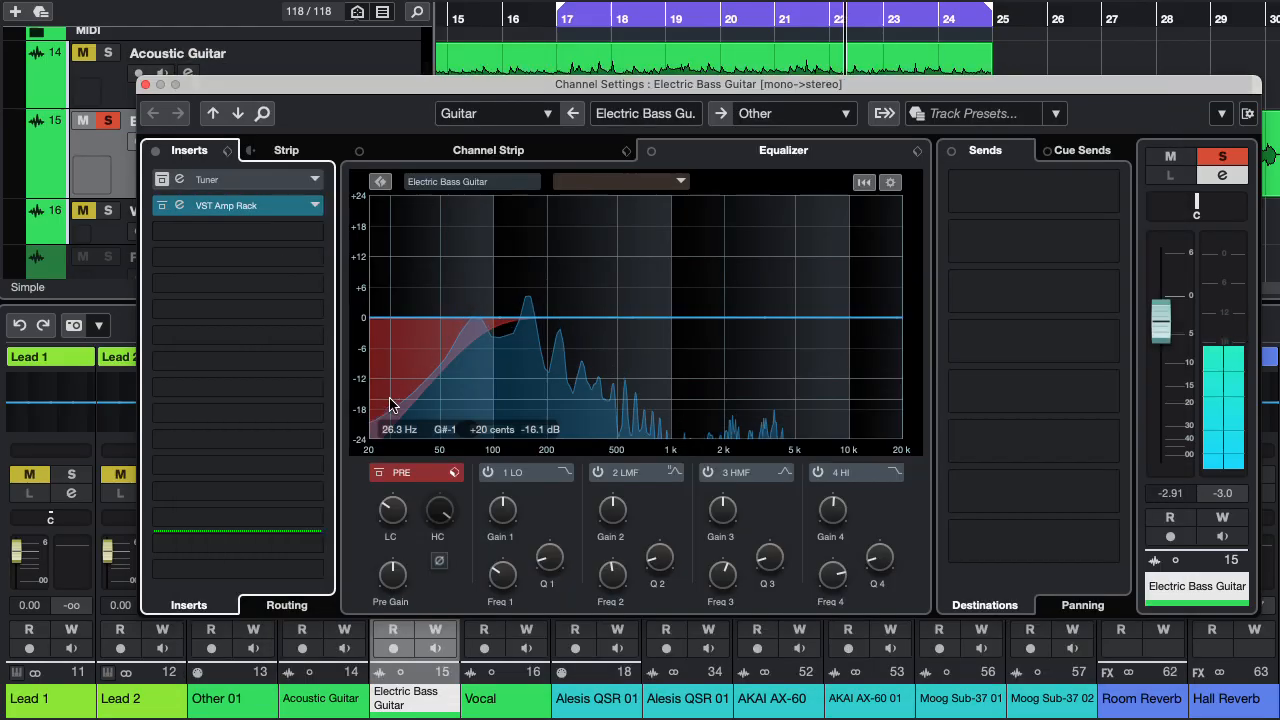
{"action": "left_click_drag", "start_coordinate": [389, 506], "coordinate": [397, 505]}
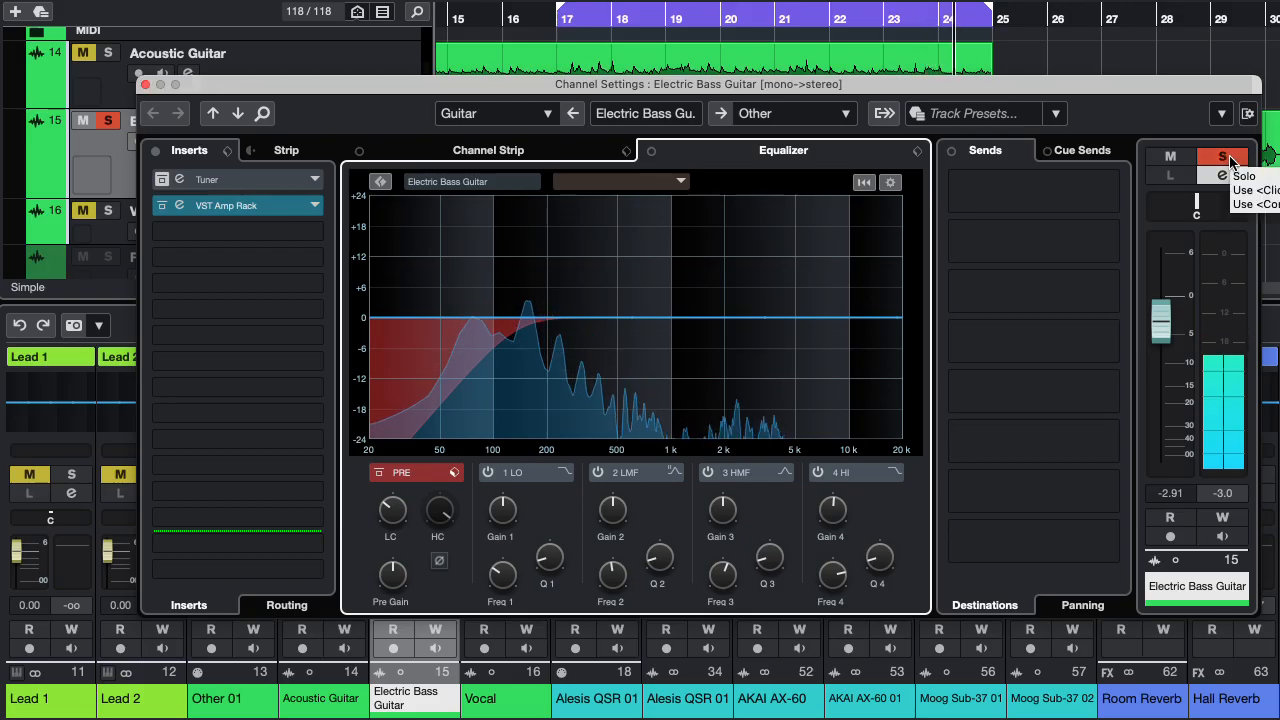
Unsolo the Electric Bass Guitar, close its Channel Settings and lower the Vocal channel's fader to -10.2 dB
{"action": "left_click", "coordinate": [1229, 158]}
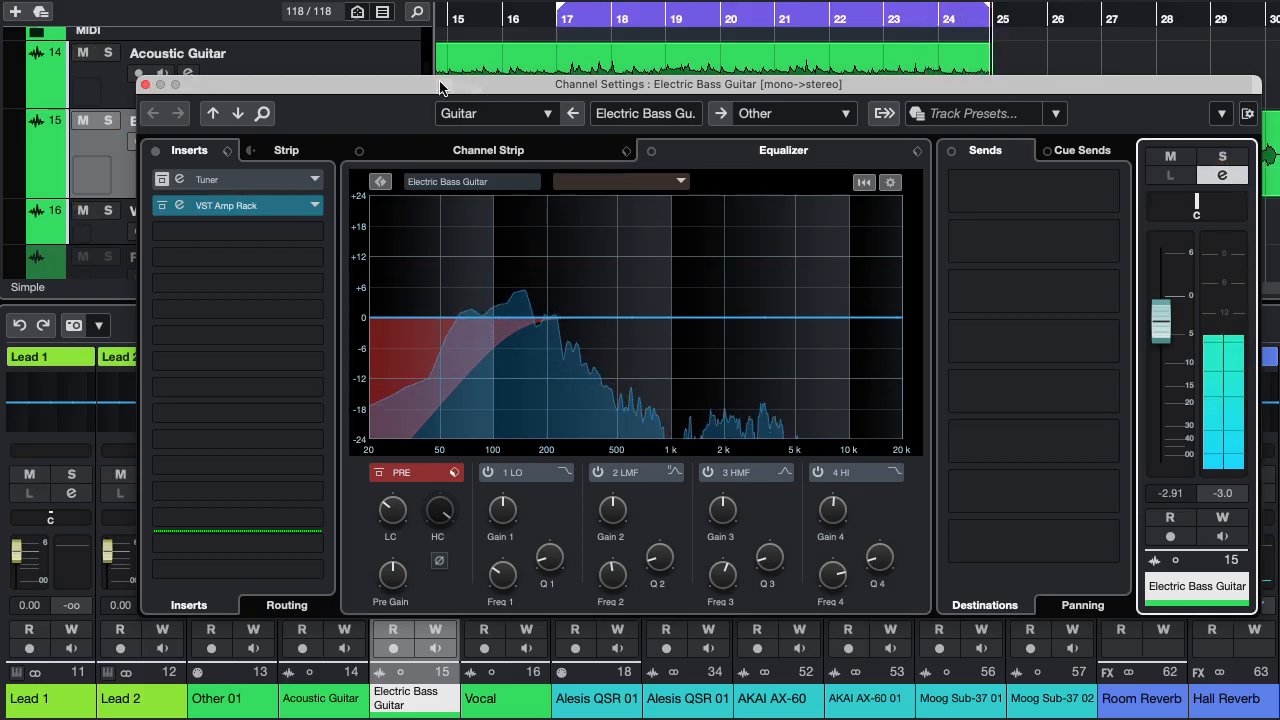
{"action": "left_click", "coordinate": [146, 85]}
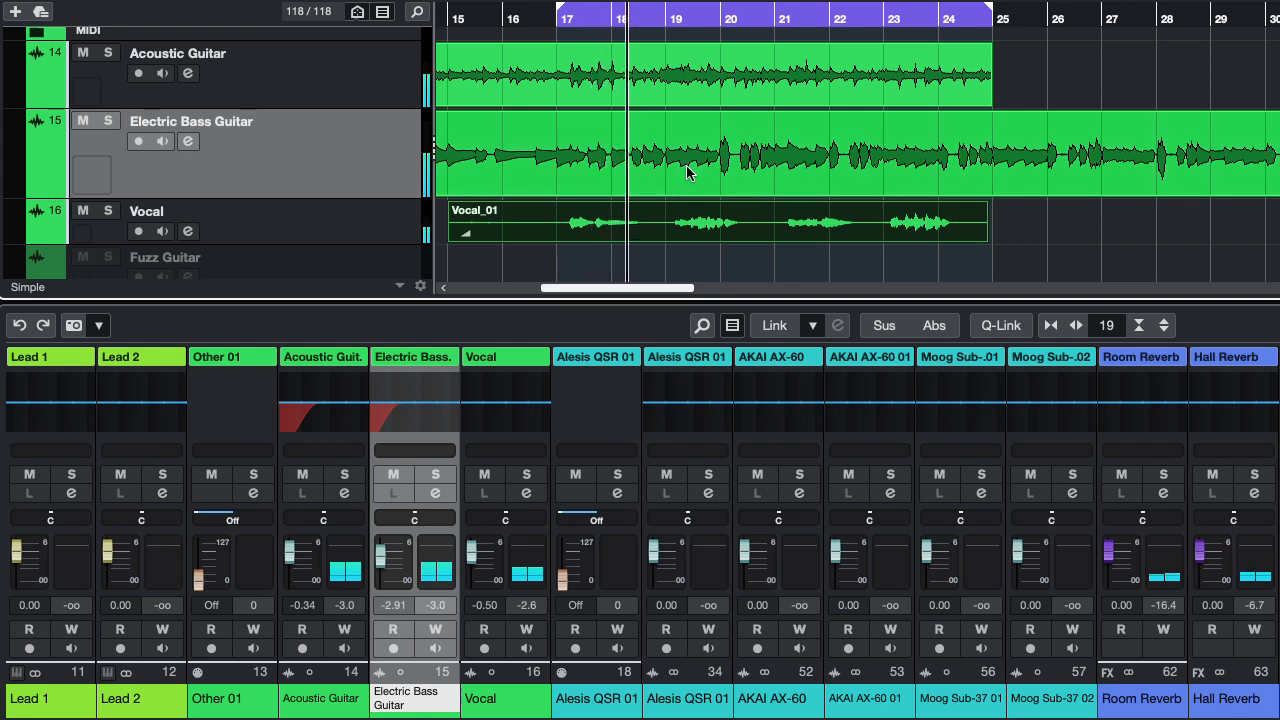
{"action": "left_click_drag", "start_coordinate": [478, 565], "coordinate": [478, 577]}
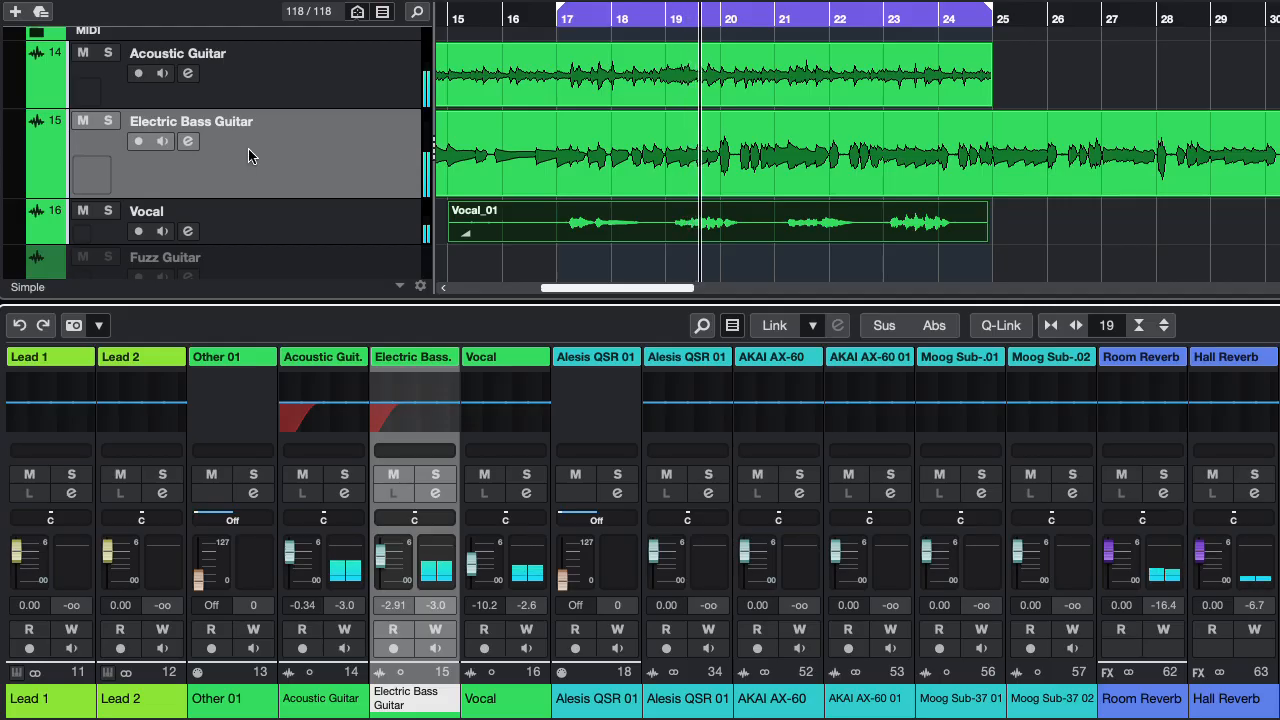
Show the Acoustic Guitar in the Channel Settings window and lower its pre-filter low cut frequency
{"action": "left_click", "coordinate": [187, 144]}
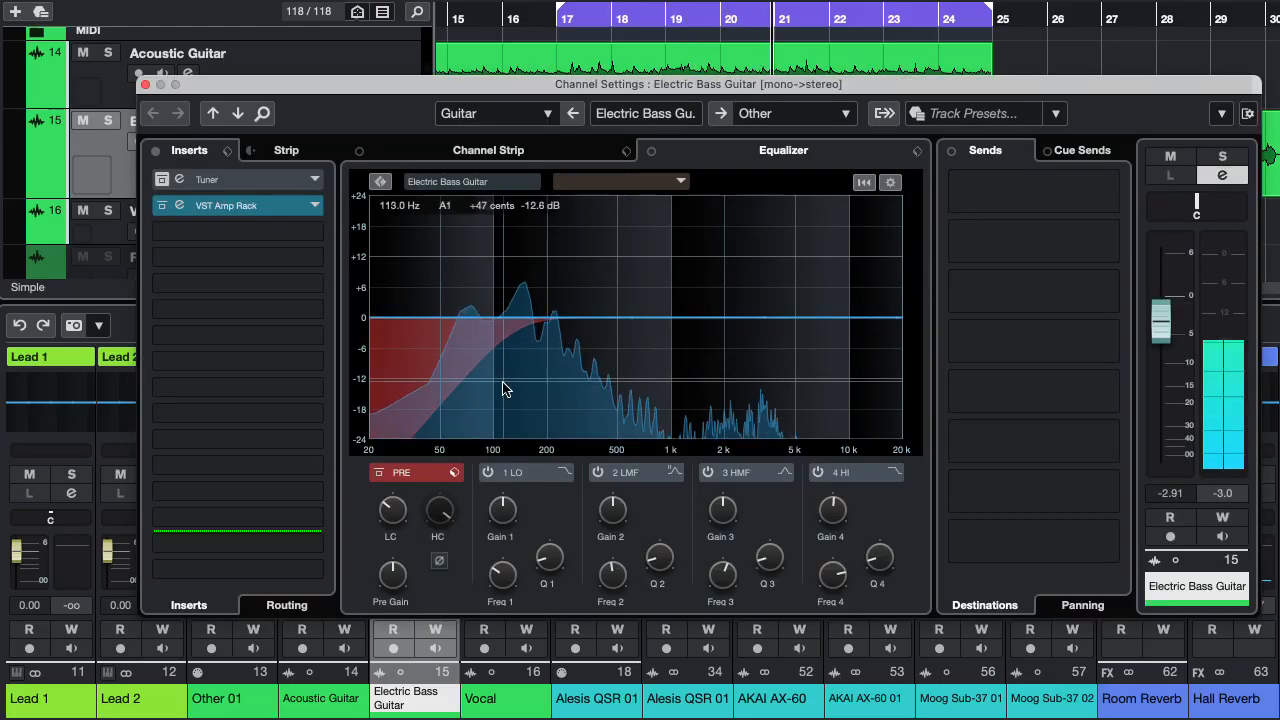
{"action": "left_click", "coordinate": [265, 66]}
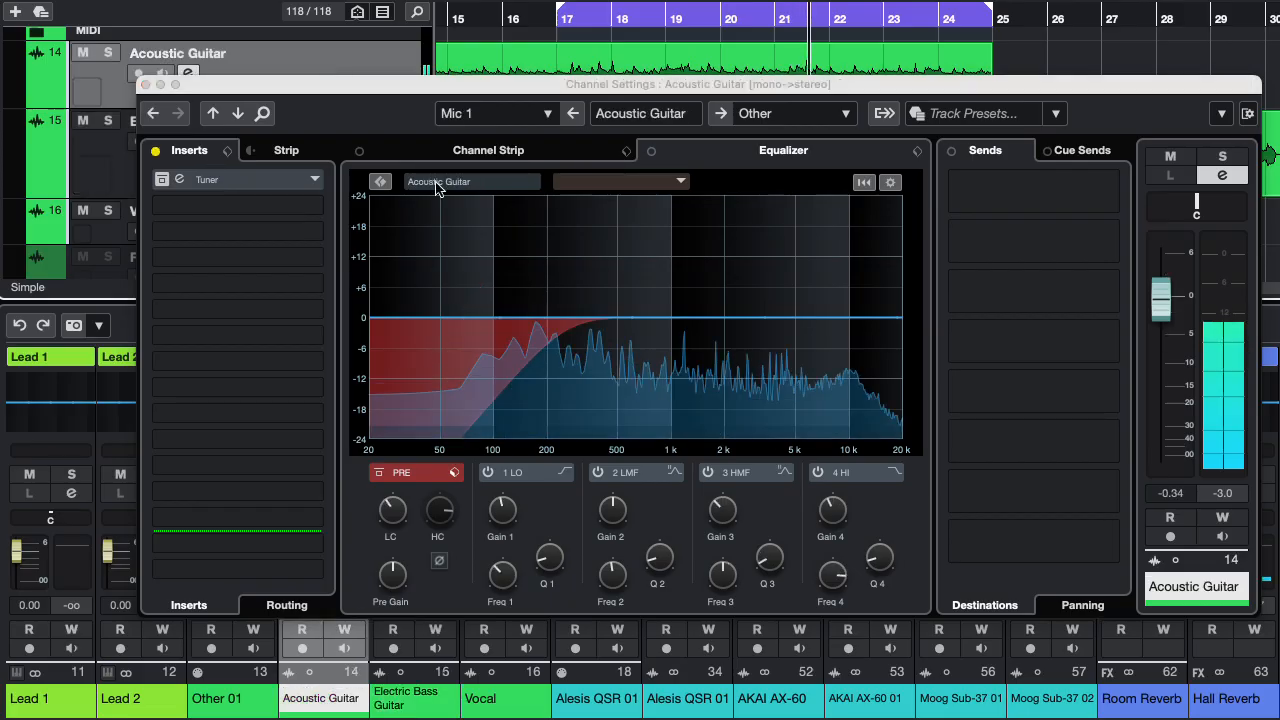
{"action": "mouse_move", "coordinate": [397, 517]}
{"action": "left_mouse_down"}
{"action": "mouse_move", "coordinate": [393, 505]}
{"action": "mouse_move", "coordinate": [391, 530]}
{"action": "left_mouse_up"}
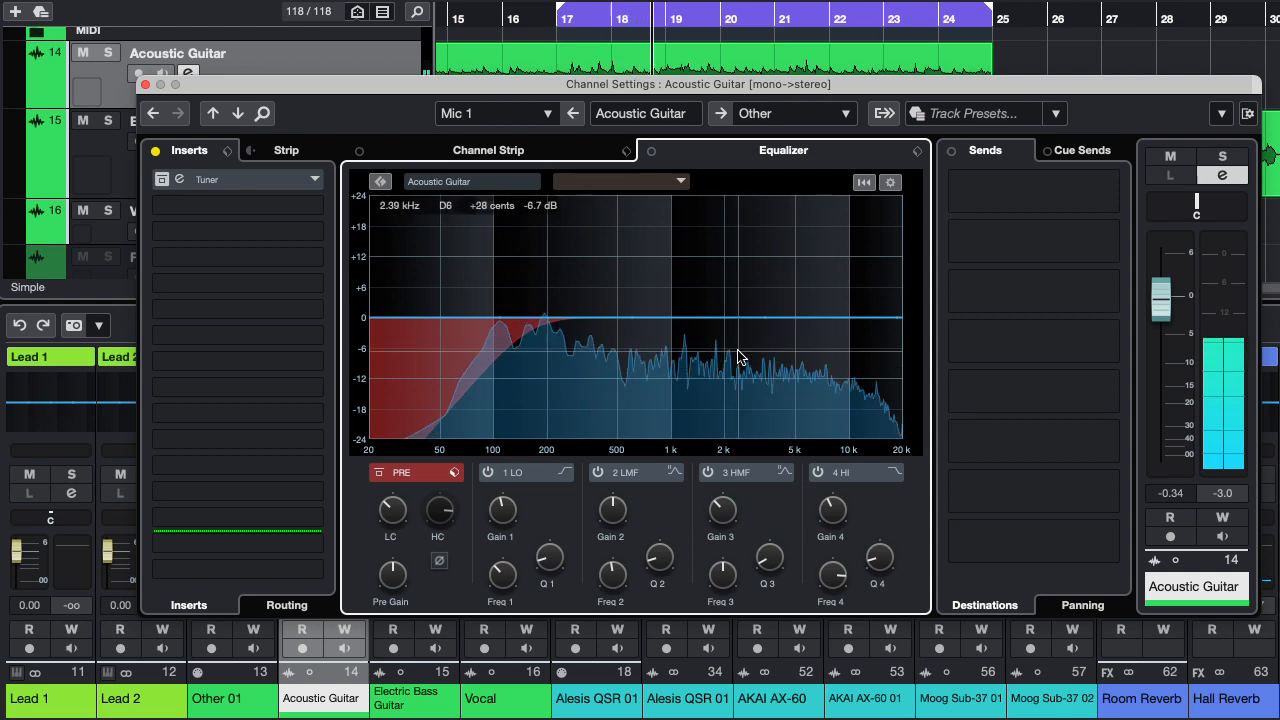
Activate the Vocal's pre-filter low cut at 215.1 Hz and high cut at 10872 Hz, and start playback
{"action": "left_click_drag", "start_coordinate": [445, 84], "coordinate": [841, 0]}
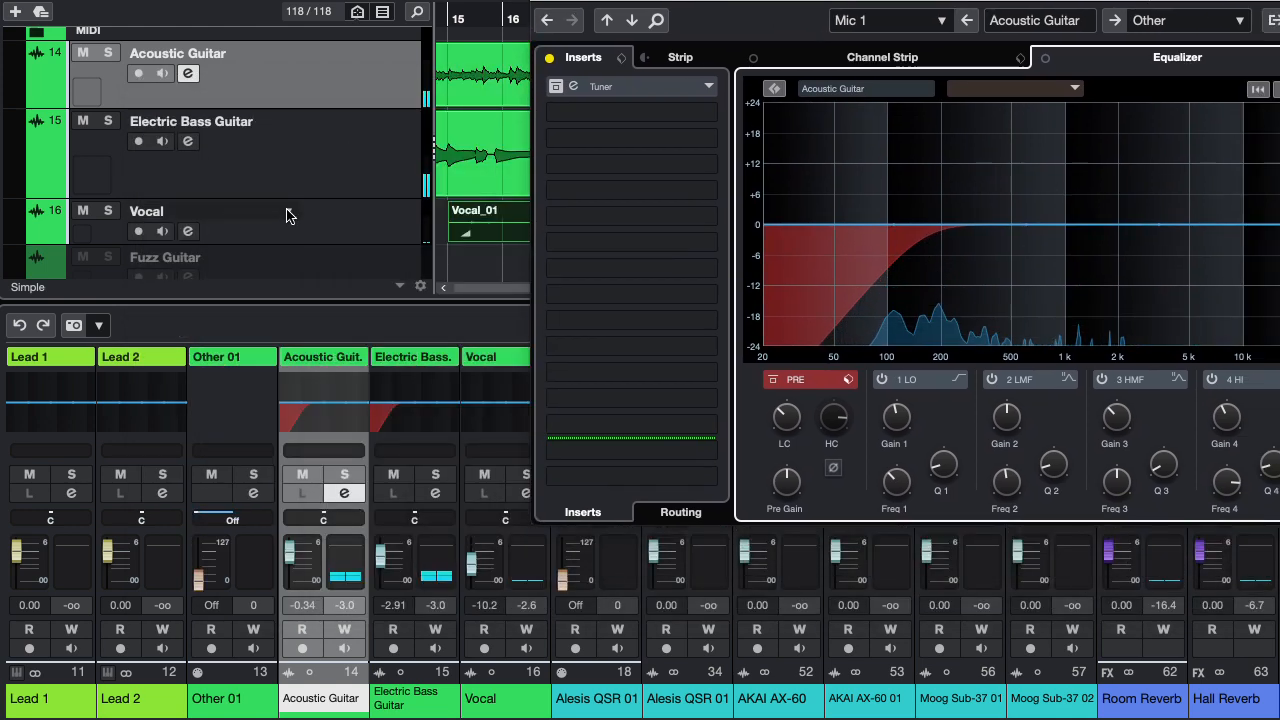
{"action": "left_click", "coordinate": [389, 220]}
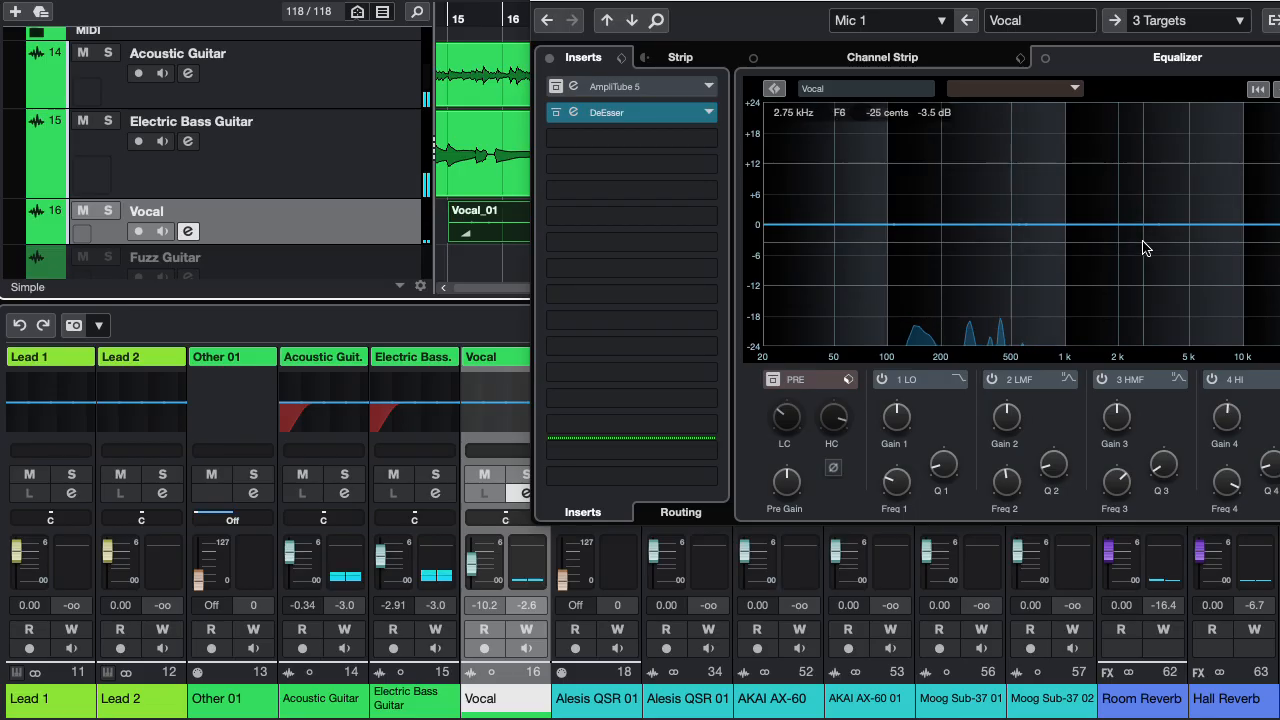
{"action": "left_click", "coordinate": [768, 403]}
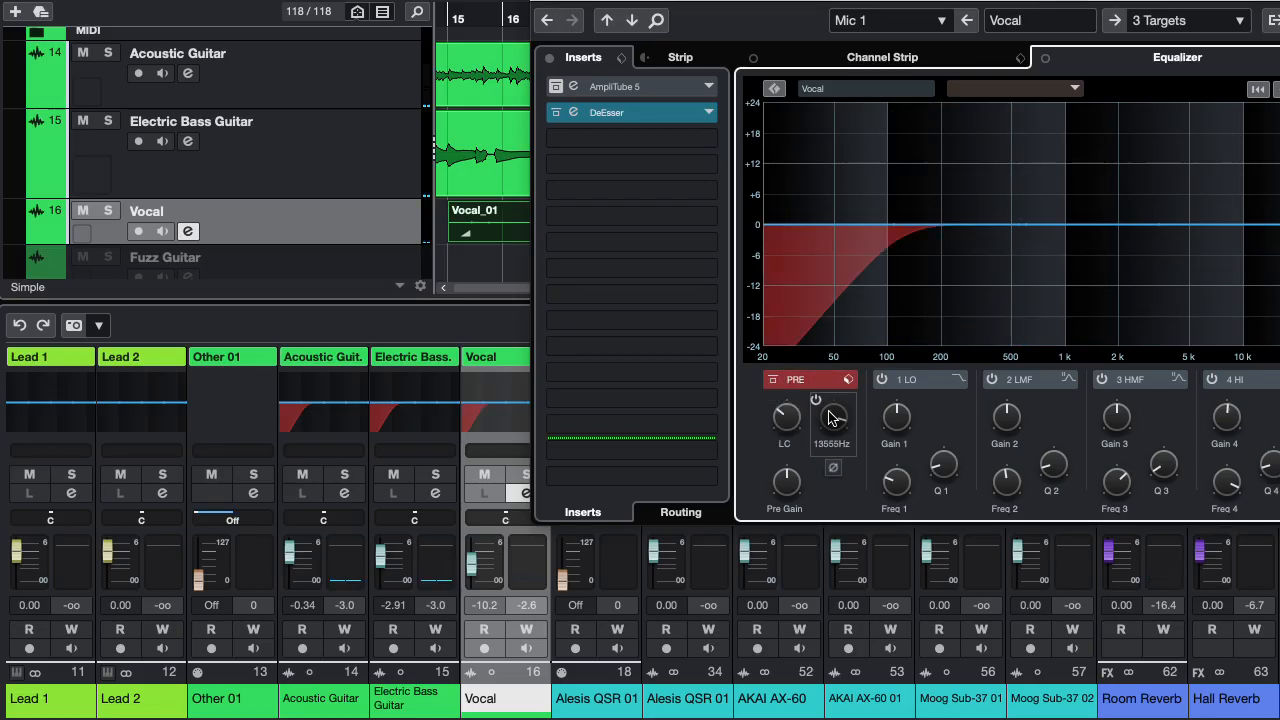
{"action": "left_click", "coordinate": [816, 400]}
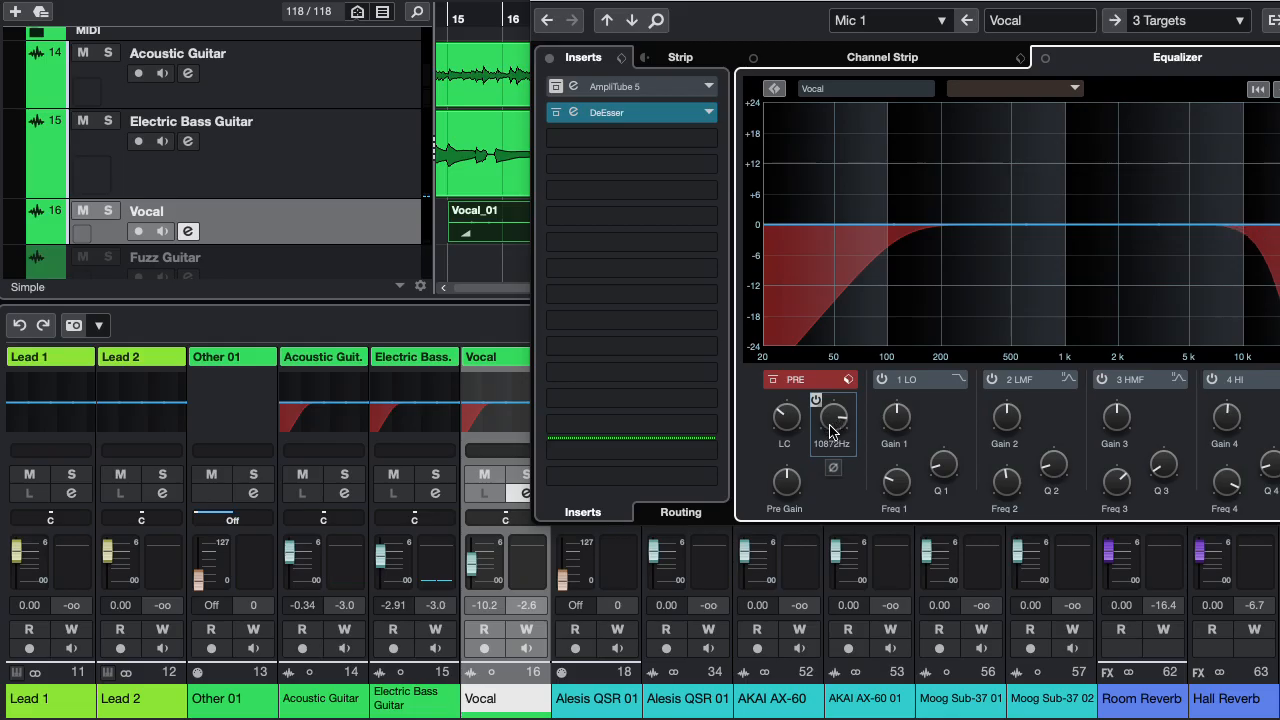
{"action": "left_click_drag", "start_coordinate": [775, 422], "coordinate": [779, 411]}
{"action": "key", "text": "space"}
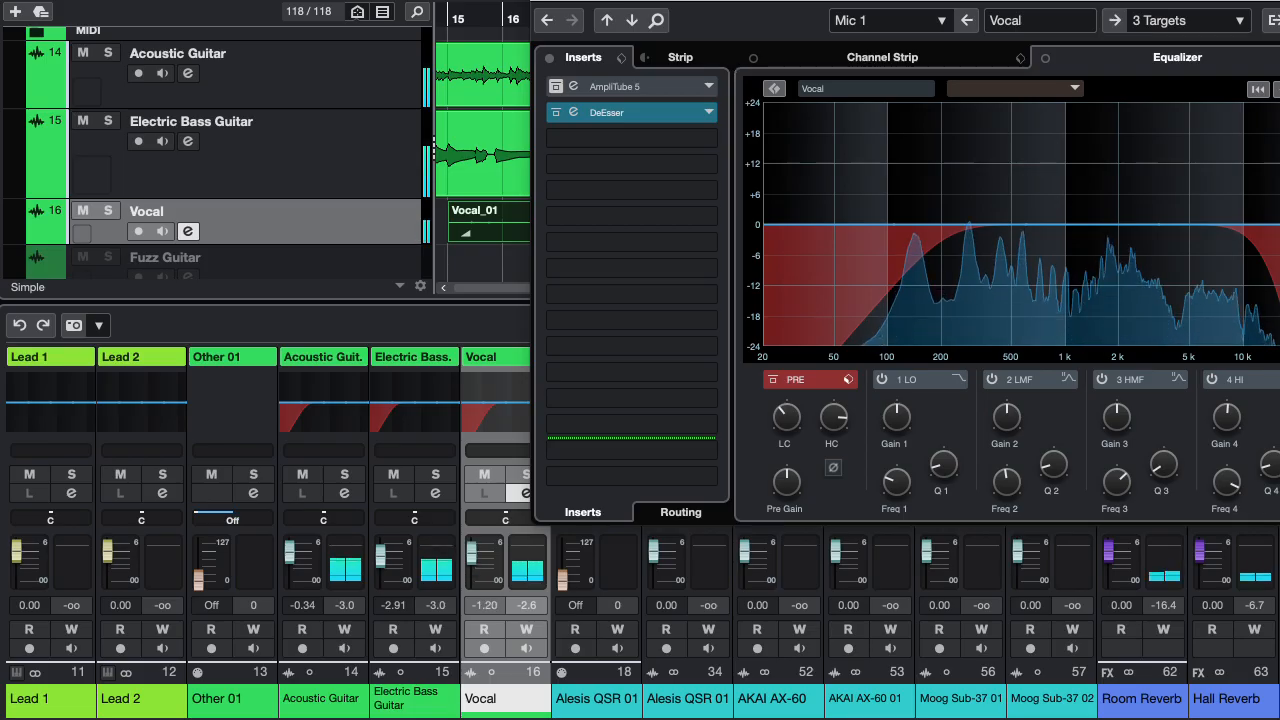
Raise the Vocal's fader to 1.07 dB and lower its pre-filter high cut frequency
{"action": "left_click_drag", "start_coordinate": [1279, 1], "coordinate": [971, 59]}
{"action": "left_click_drag", "start_coordinate": [1163, 287], "coordinate": [1160, 266]}
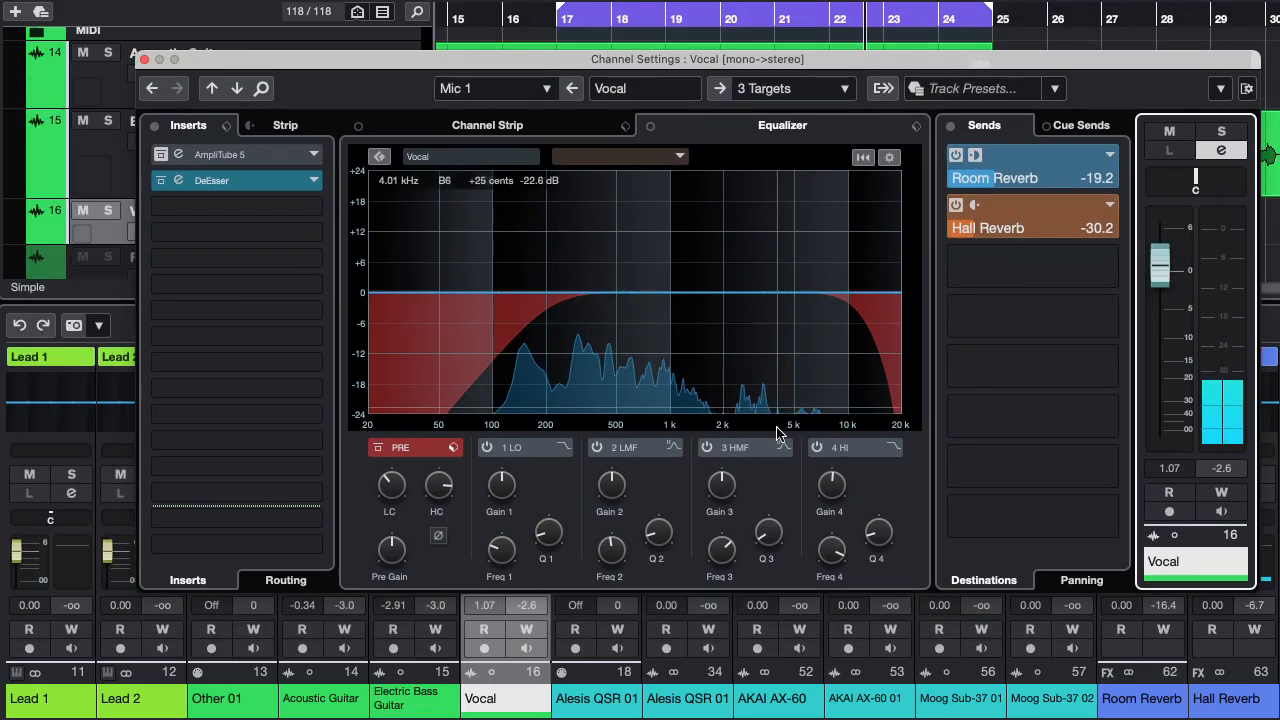
{"action": "mouse_move", "coordinate": [437, 486]}
{"action": "left_mouse_down"}
{"action": "mouse_move", "coordinate": [439, 539]}
{"action": "mouse_move", "coordinate": [436, 489]}
{"action": "left_mouse_up"}
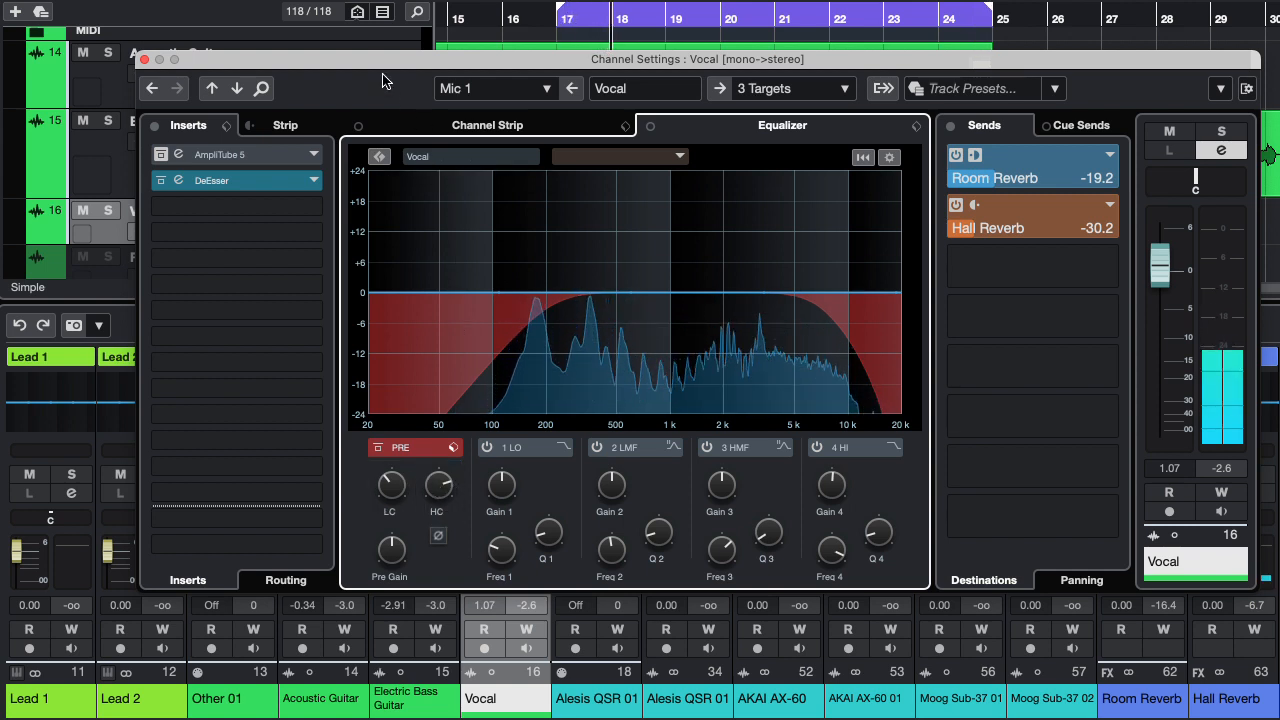
Compare the vocal with its pre-filter active and bypassed during playback, leaving the pre-filter bypassed
{"action": "left_click_drag", "start_coordinate": [380, 60], "coordinate": [482, 45]}
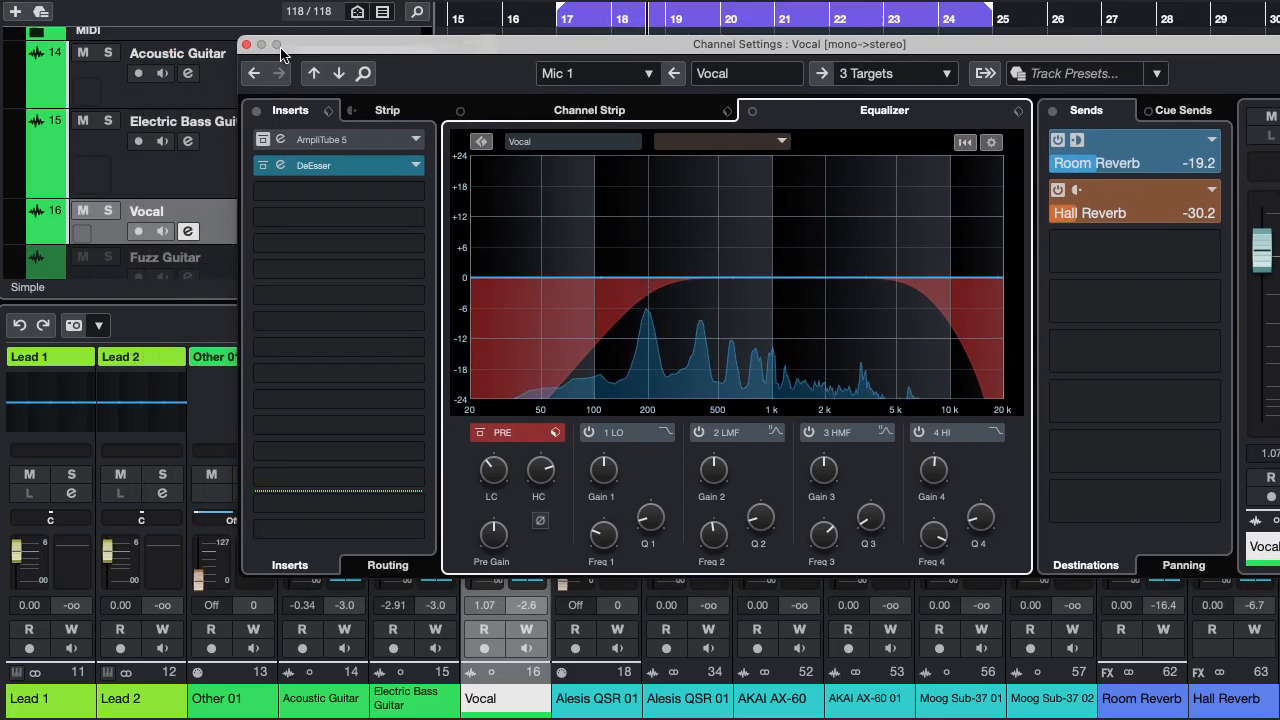
{"action": "left_click_drag", "start_coordinate": [348, 47], "coordinate": [411, 66]}
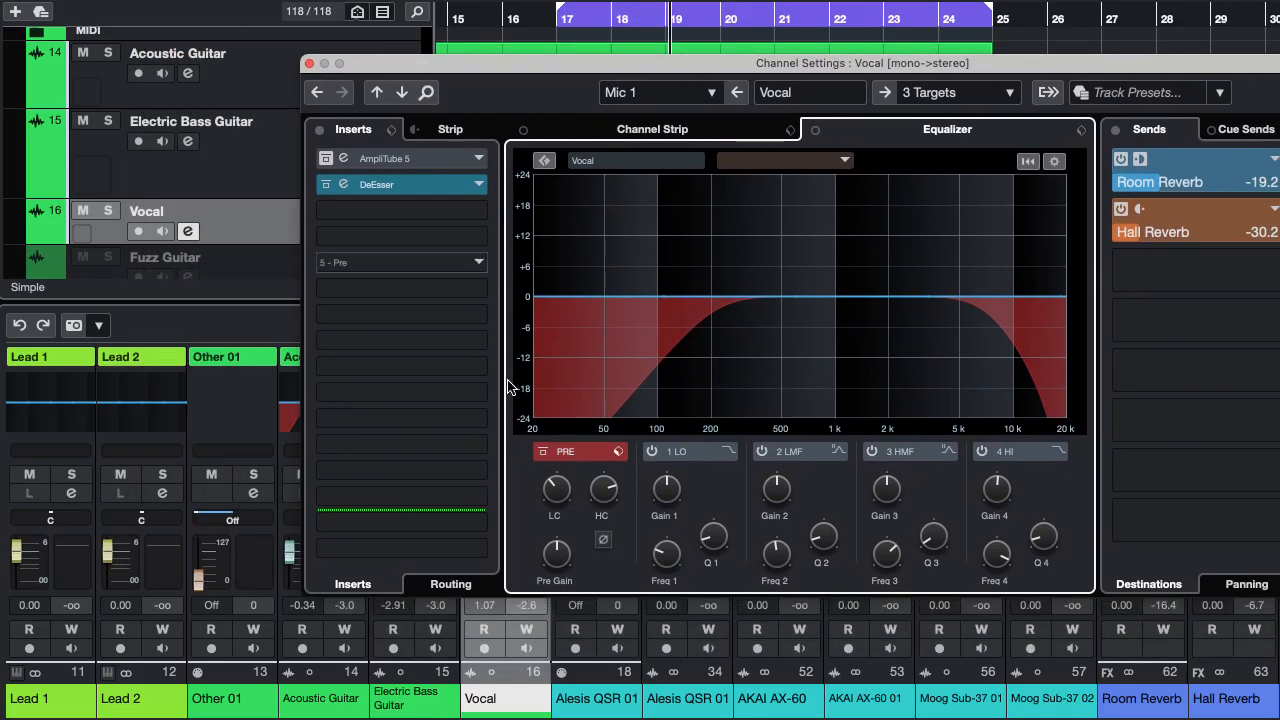
{"action": "left_click", "coordinate": [542, 453]}
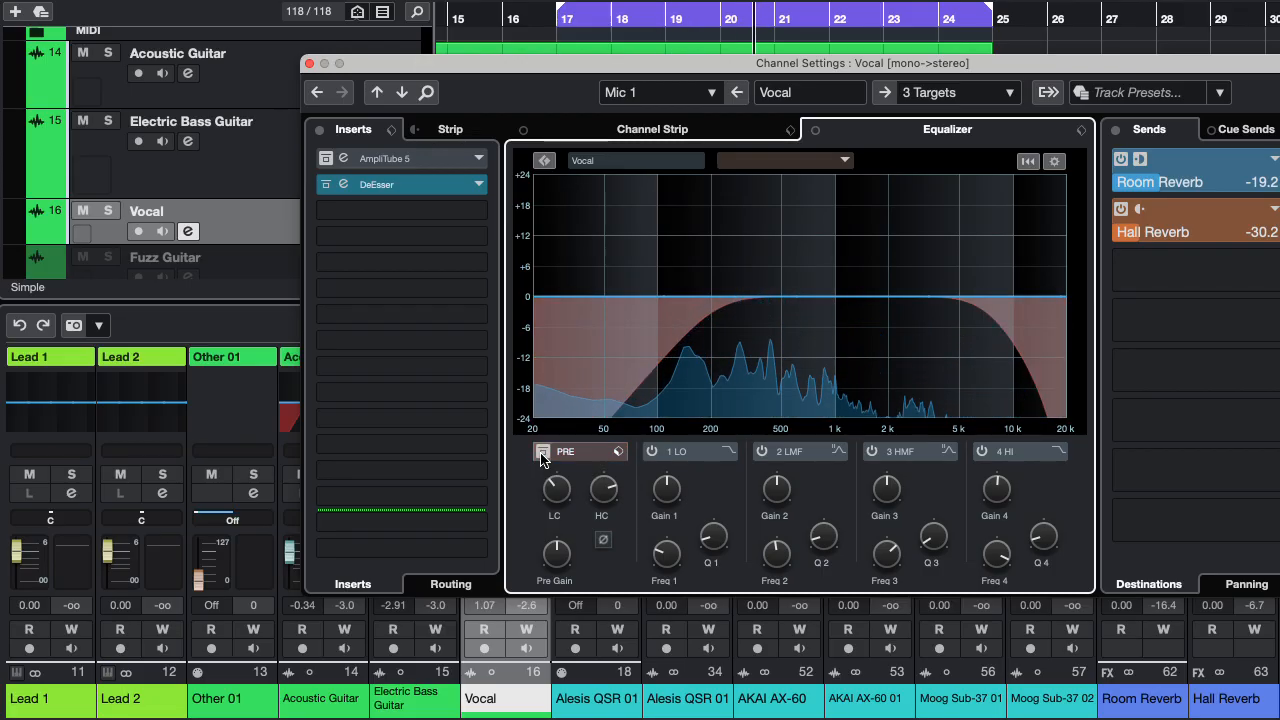
{"action": "left_click", "coordinate": [542, 453]}
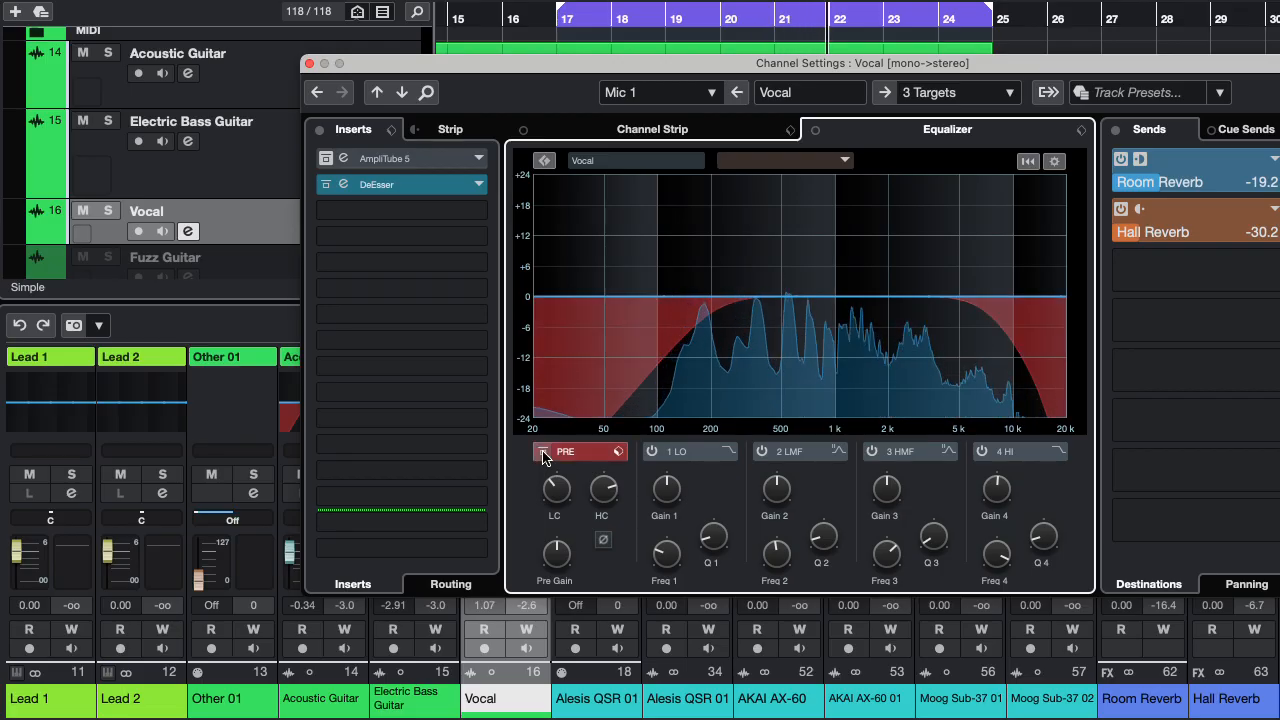
{"action": "left_click", "coordinate": [542, 453]}
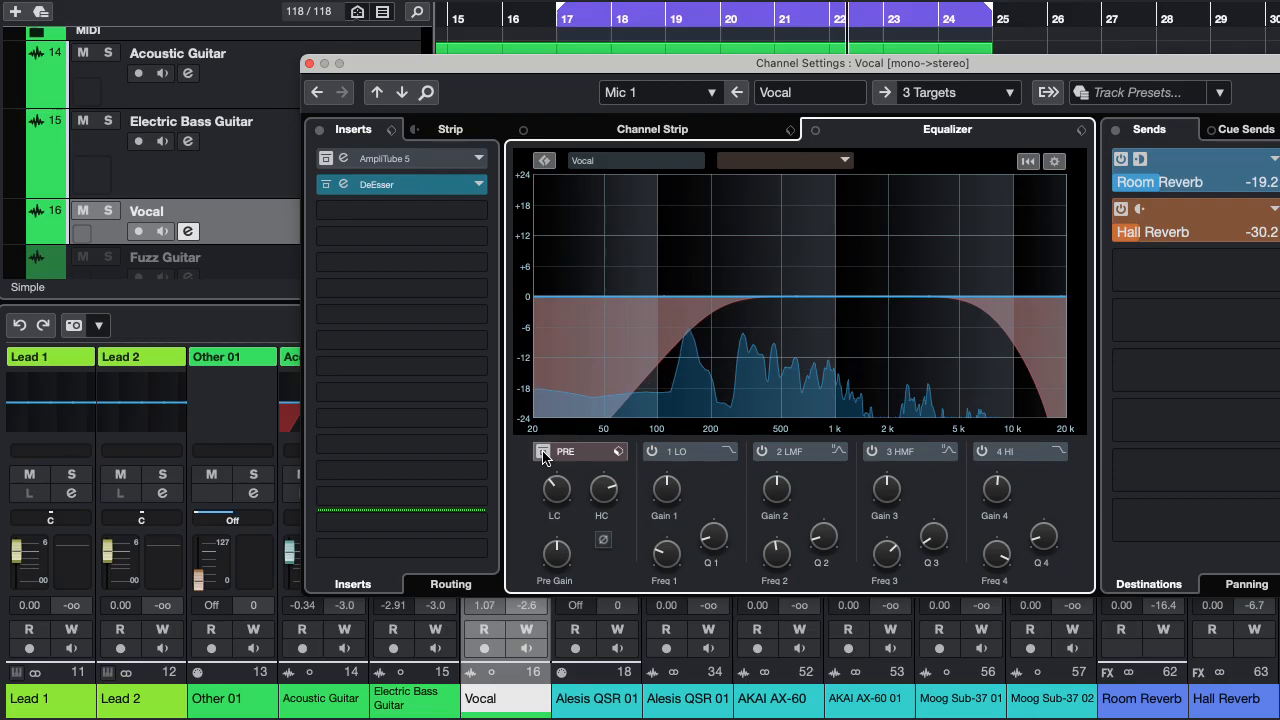
{"action": "left_click", "coordinate": [542, 453]}
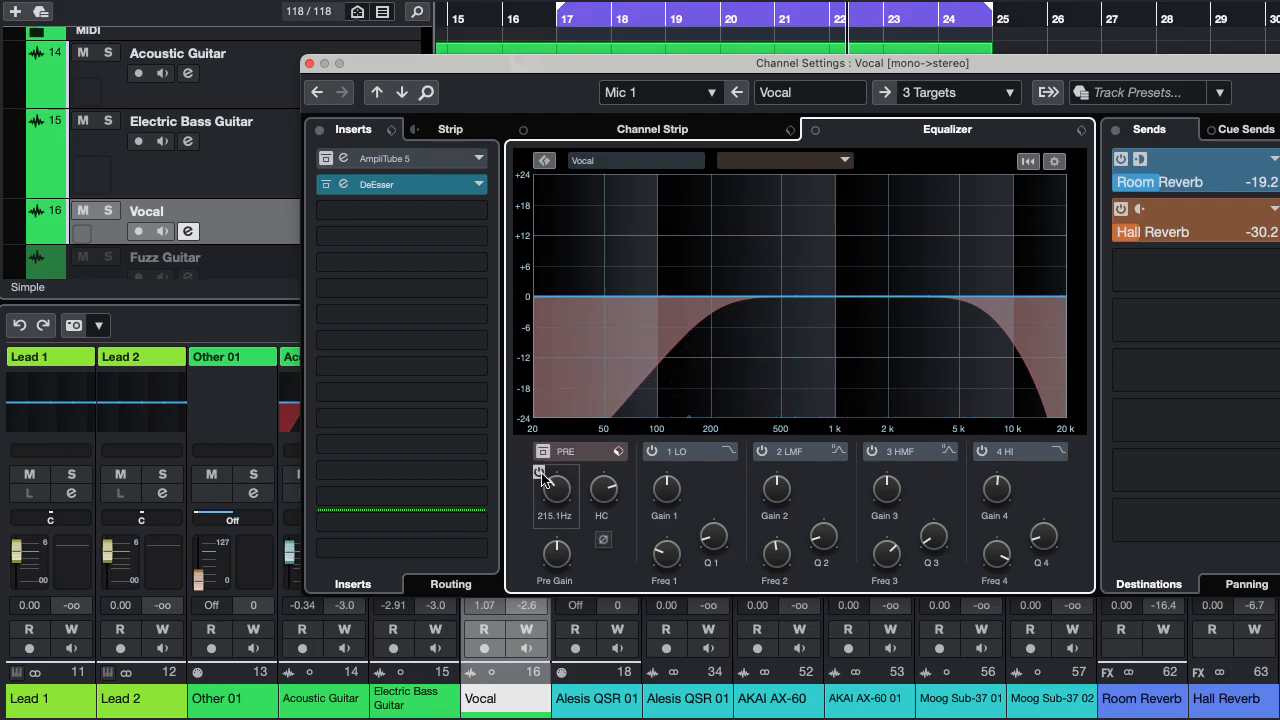
Lower the Vocal's pre-filter low cut, raise its high cut slightly and close the Channel Settings
{"action": "left_click_drag", "start_coordinate": [557, 490], "coordinate": [596, 502]}
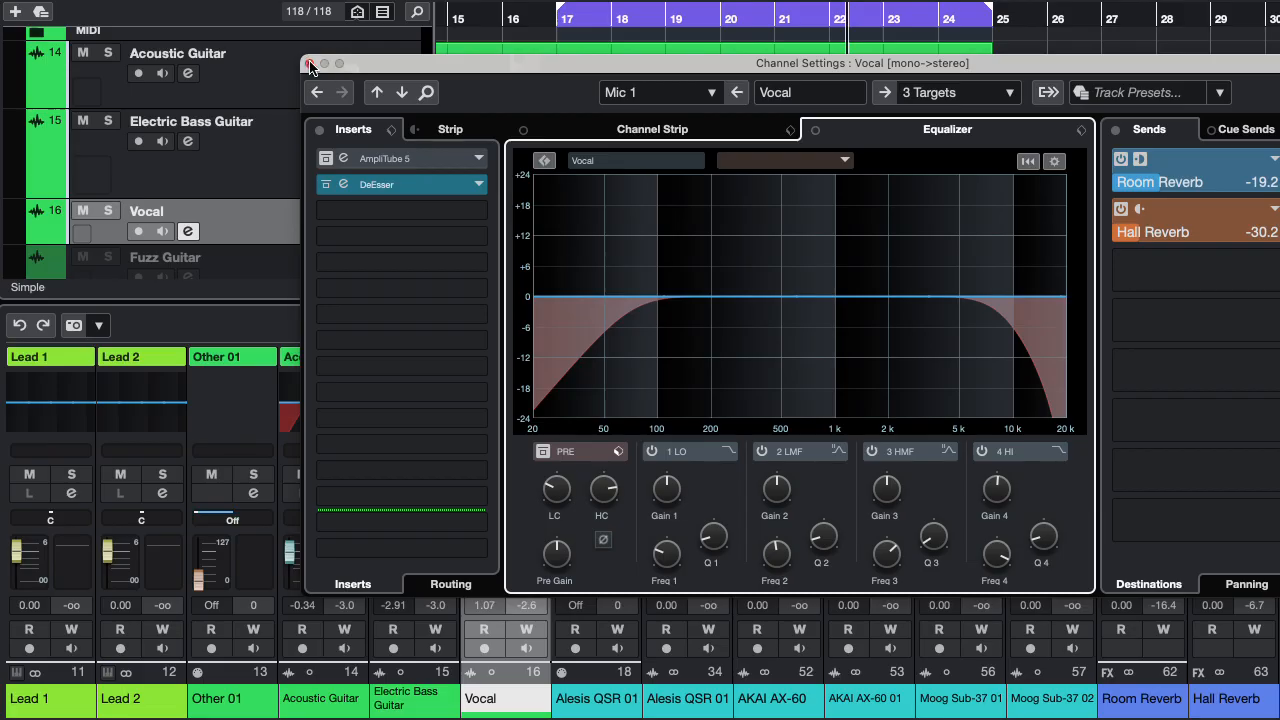
{"action": "left_click", "coordinate": [309, 64]}
Open the Acoustic Guitar's Channel Settings with the full window in view and start playback
{"action": "left_click", "coordinate": [294, 89]}
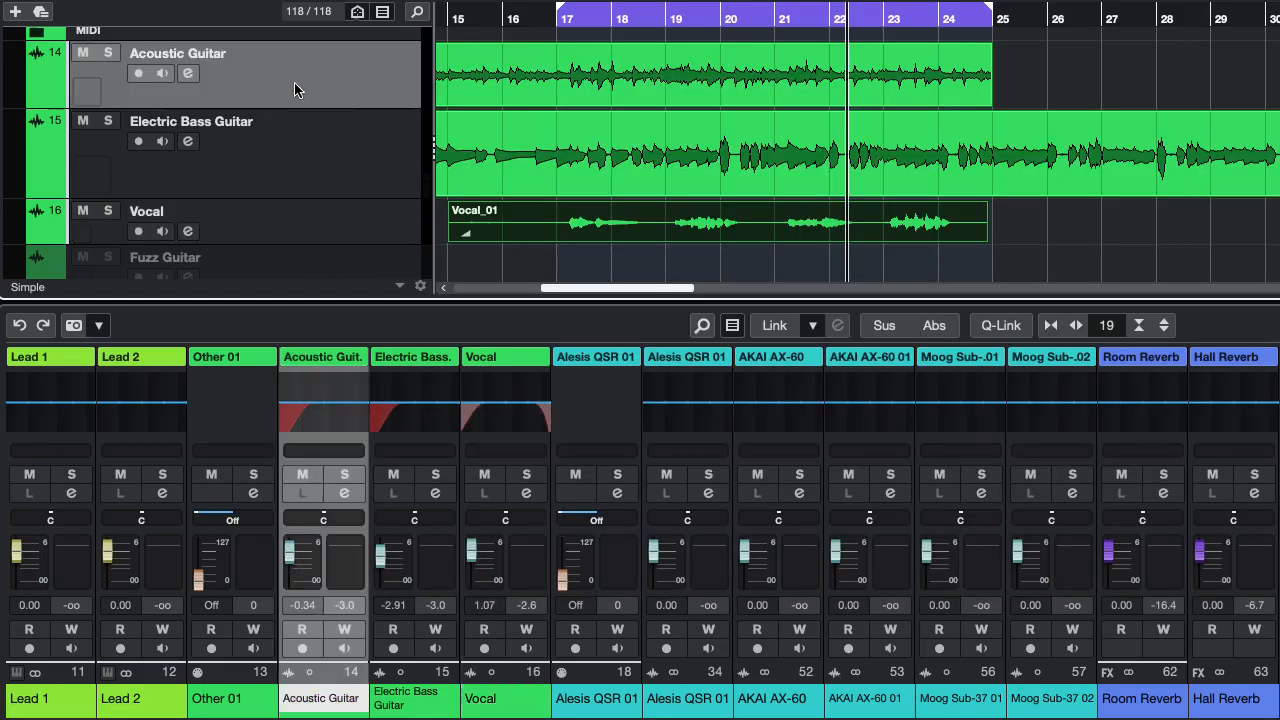
{"action": "left_click", "coordinate": [188, 75]}
{"action": "left_click_drag", "start_coordinate": [779, 69], "coordinate": [570, 51]}
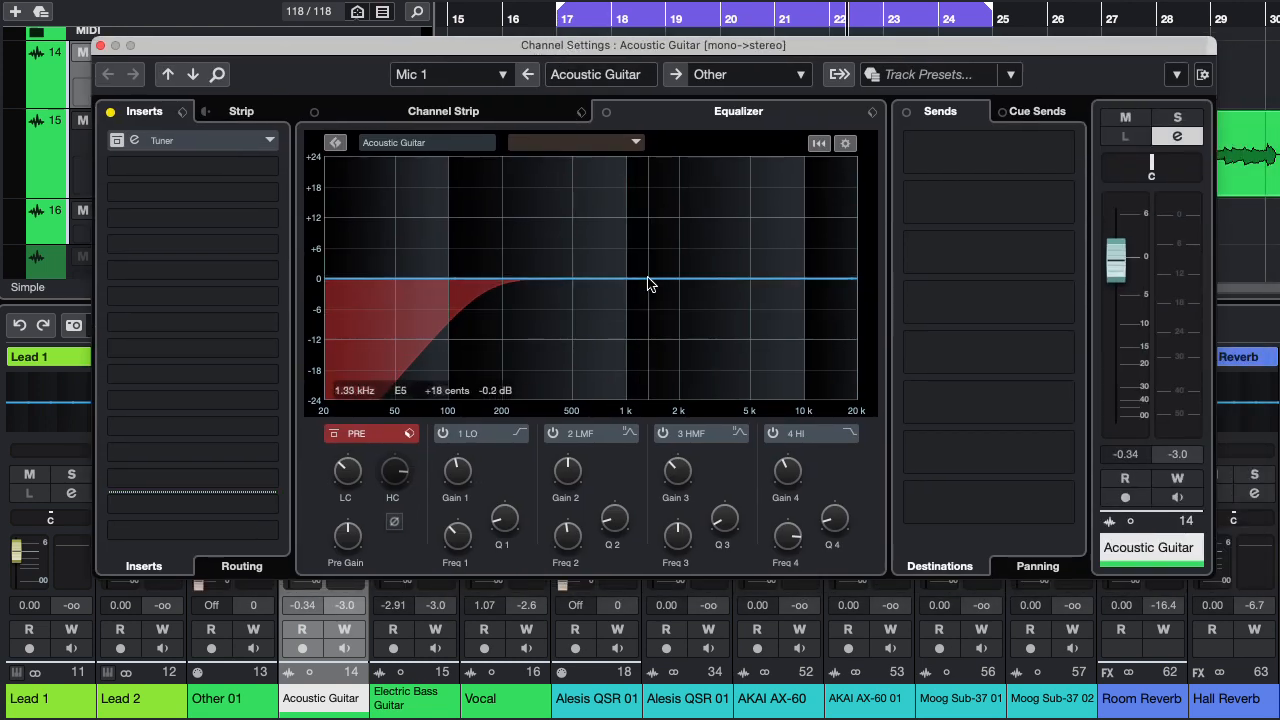
{"action": "key", "text": "space"}
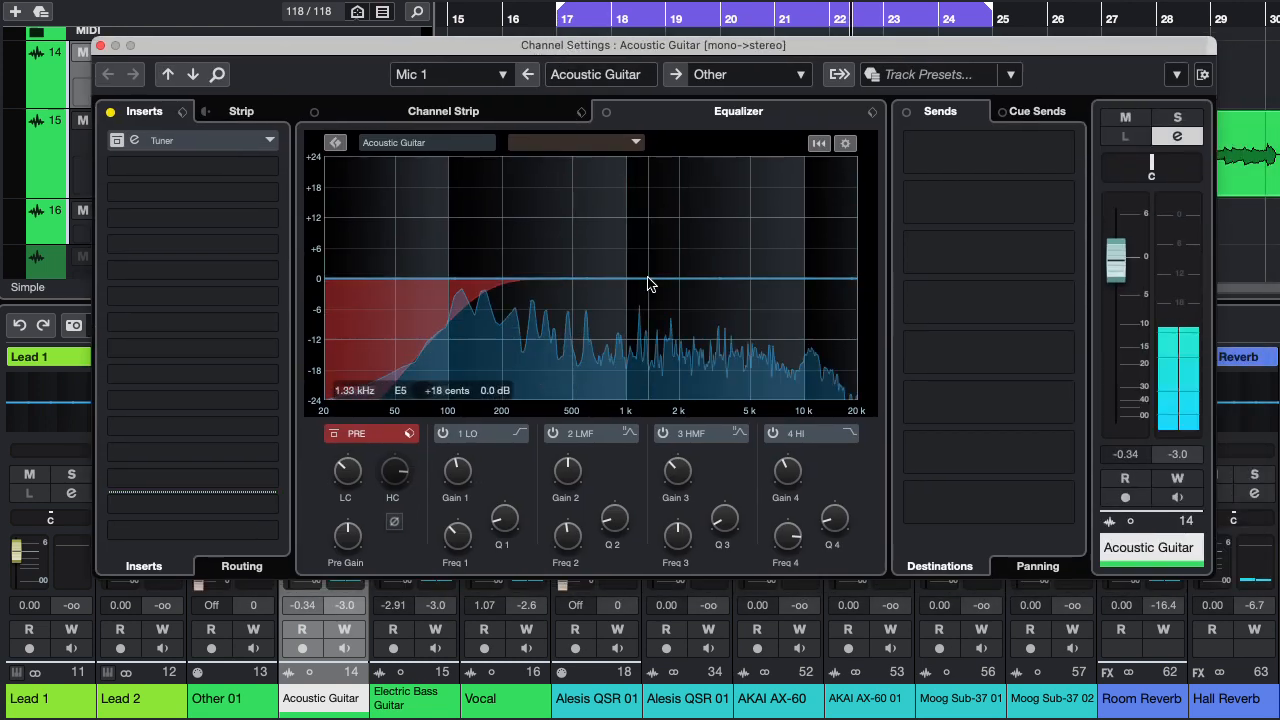
Activate the Acoustic Guitar's EQ band 3 (HMF) and shape a cut of about 5.1 dB near 976 Hz, comparing the sound
{"action": "left_click", "coordinate": [662, 440]}
{"action": "mouse_move", "coordinate": [631, 317]}
{"action": "left_mouse_down"}
{"action": "mouse_move", "coordinate": [631, 285]}
{"action": "mouse_move", "coordinate": [640, 326]}
{"action": "mouse_move", "coordinate": [627, 310]}
{"action": "left_mouse_up"}
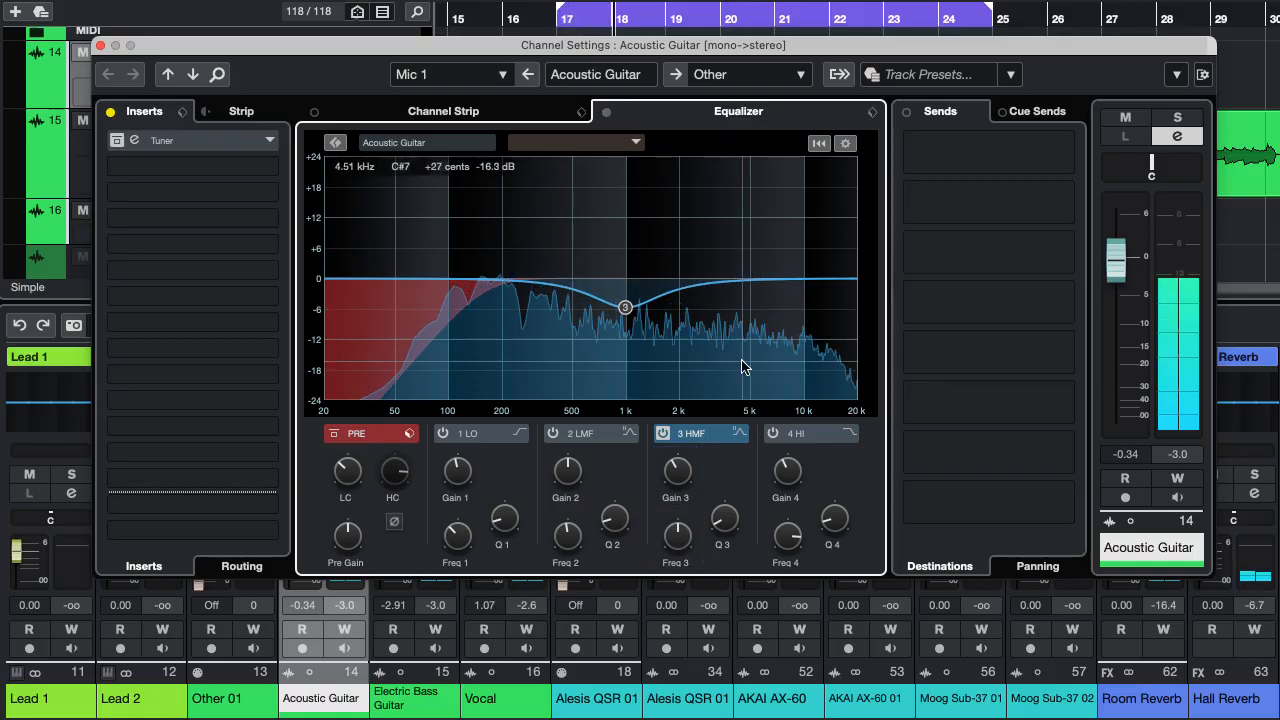
{"action": "left_click_drag", "start_coordinate": [624, 311], "coordinate": [629, 305]}
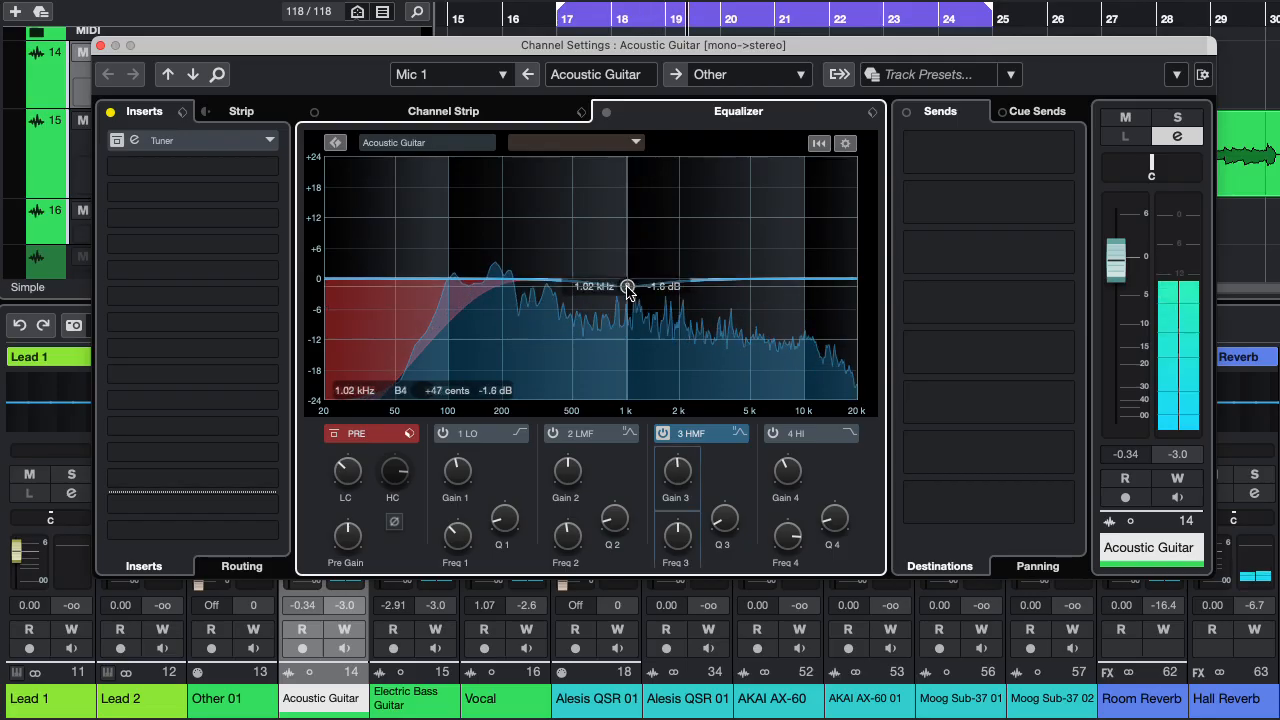
{"action": "left_click_drag", "start_coordinate": [679, 316], "coordinate": [634, 329]}
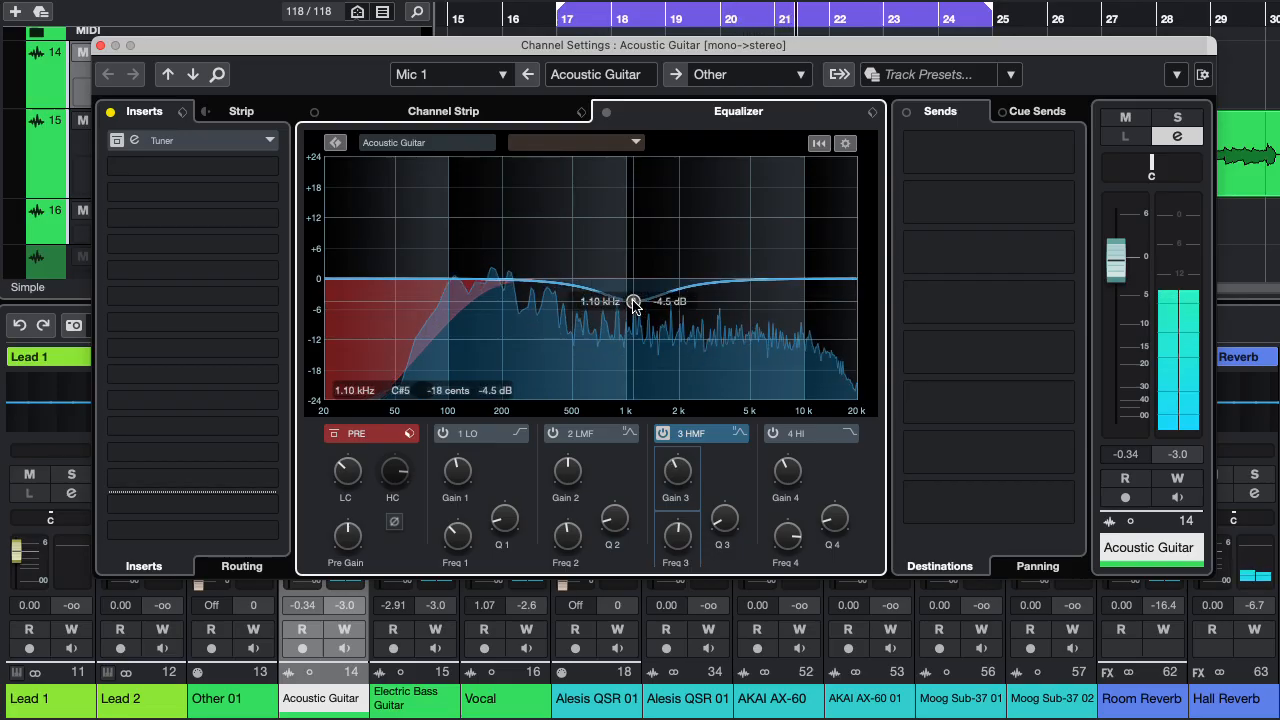
{"action": "left_click", "coordinate": [663, 434]}
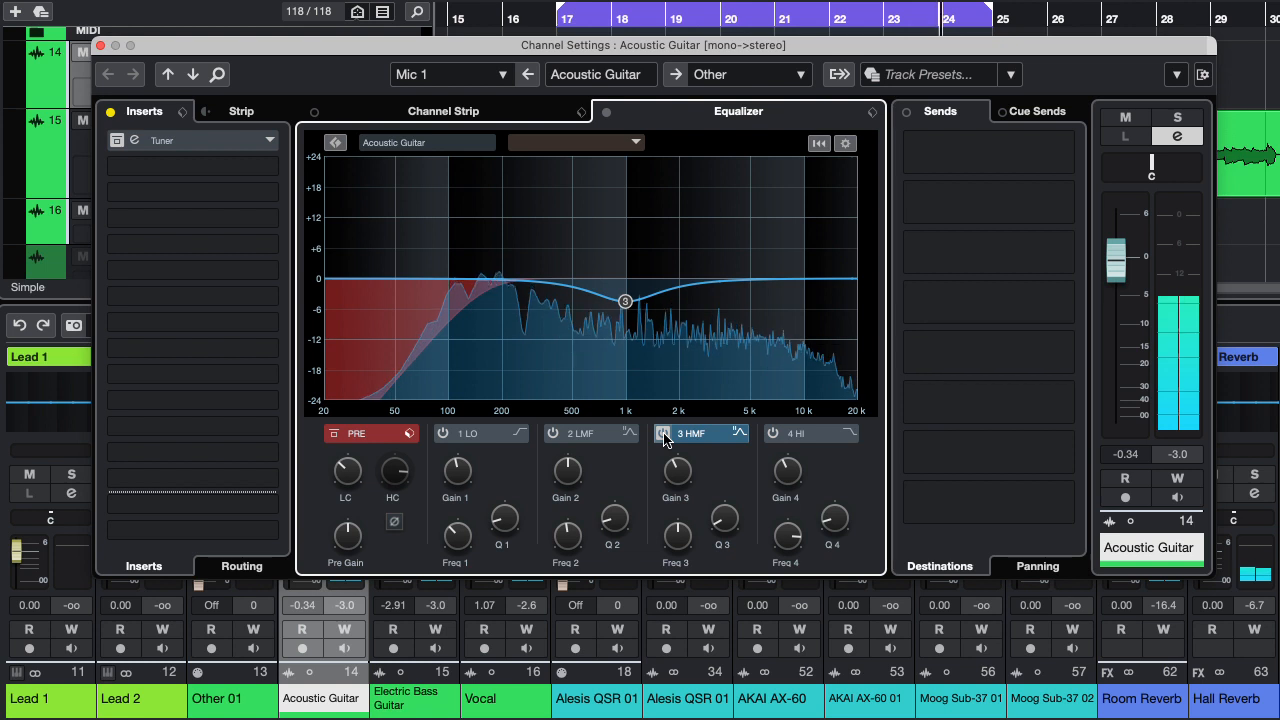
{"action": "mouse_move", "coordinate": [625, 301]}
{"action": "left_mouse_down"}
{"action": "mouse_move", "coordinate": [749, 295]}
{"action": "mouse_move", "coordinate": [720, 325]}
{"action": "mouse_move", "coordinate": [640, 351]}
{"action": "mouse_move", "coordinate": [612, 350]}
{"action": "mouse_move", "coordinate": [605, 311]}
{"action": "left_mouse_up"}
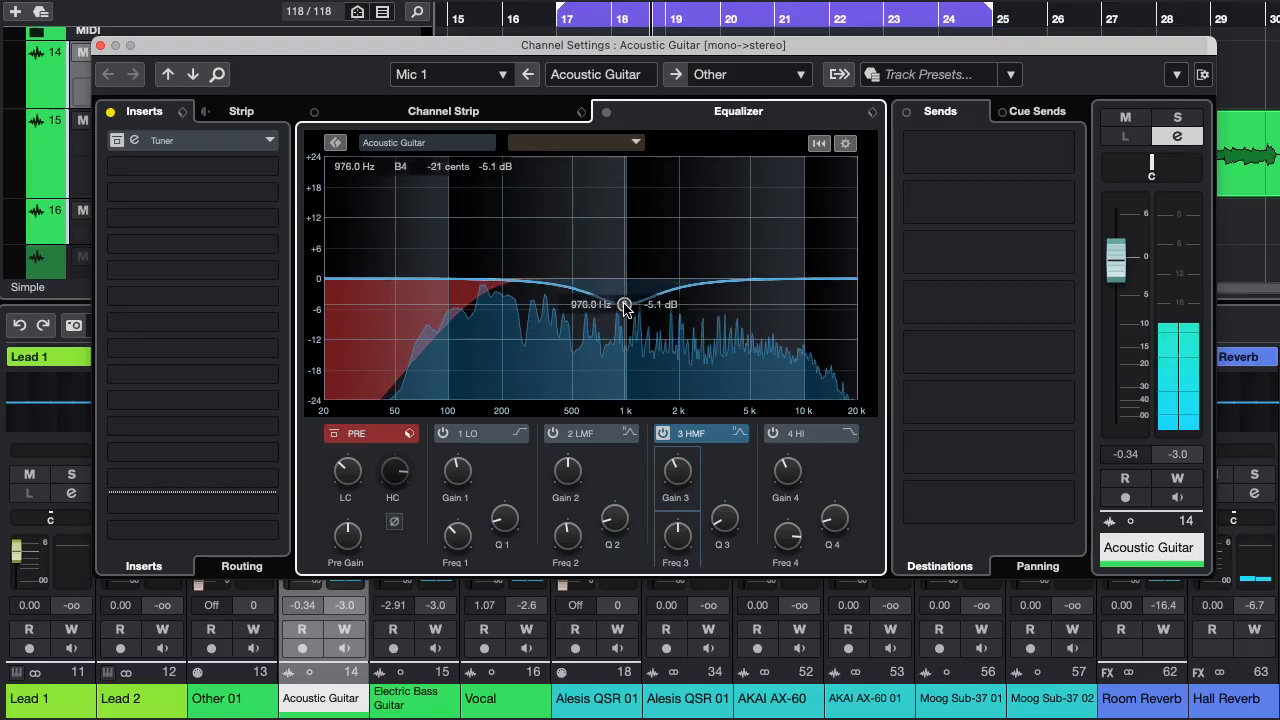
Narrow the Acoustic Guitar's band 3 dip, move it to about 1.9 kHz and set its gain to about -5.5 dB
{"action": "left_click_drag", "start_coordinate": [700, 514], "coordinate": [714, 525]}
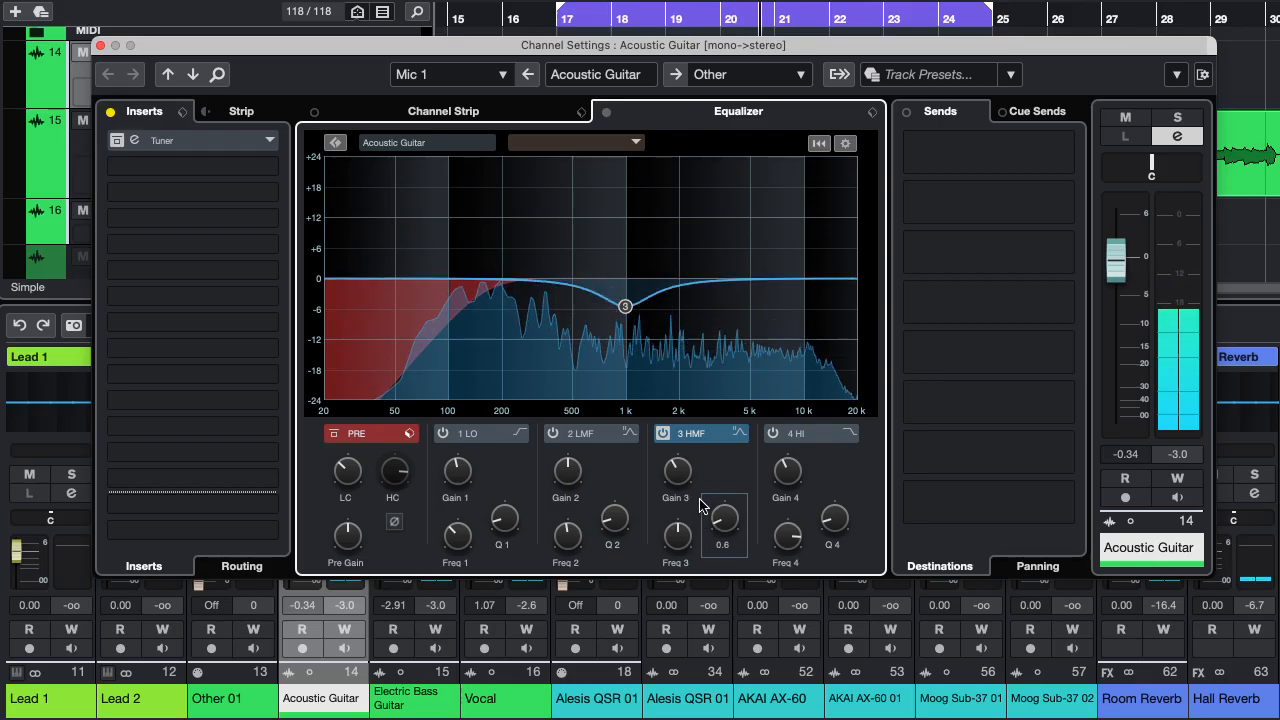
{"action": "mouse_move", "coordinate": [683, 476]}
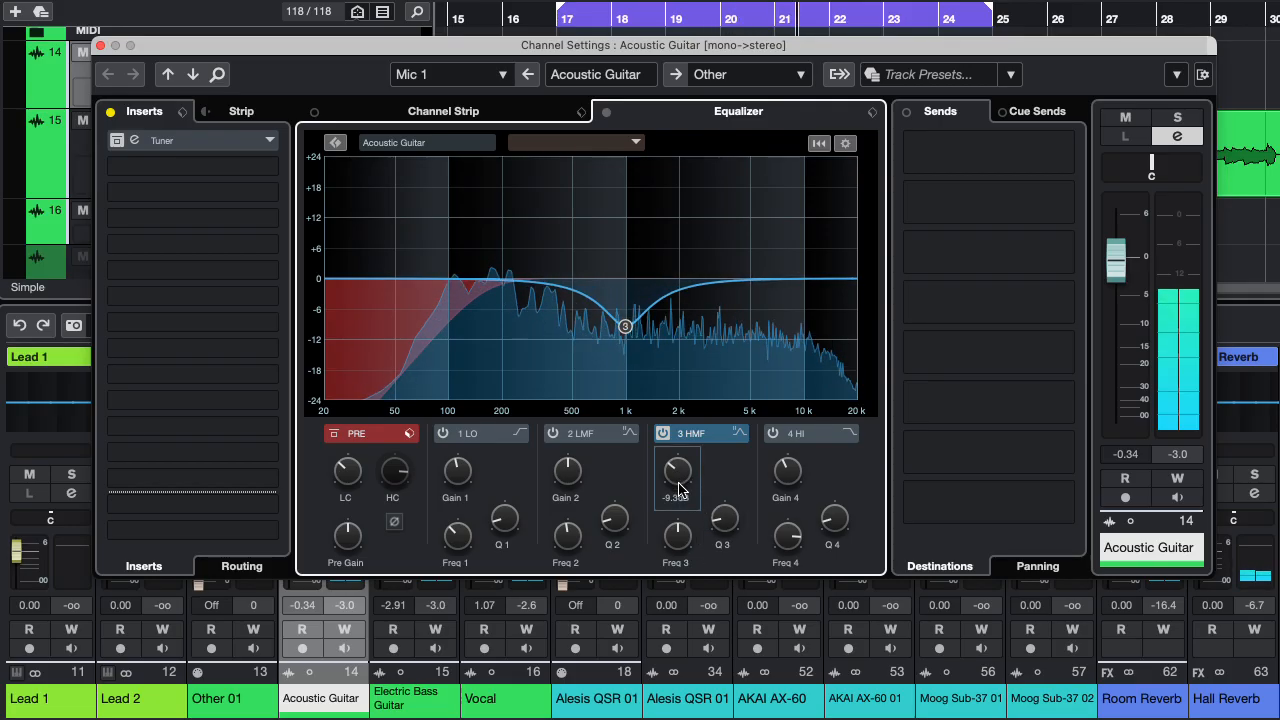
{"action": "mouse_move", "coordinate": [721, 518]}
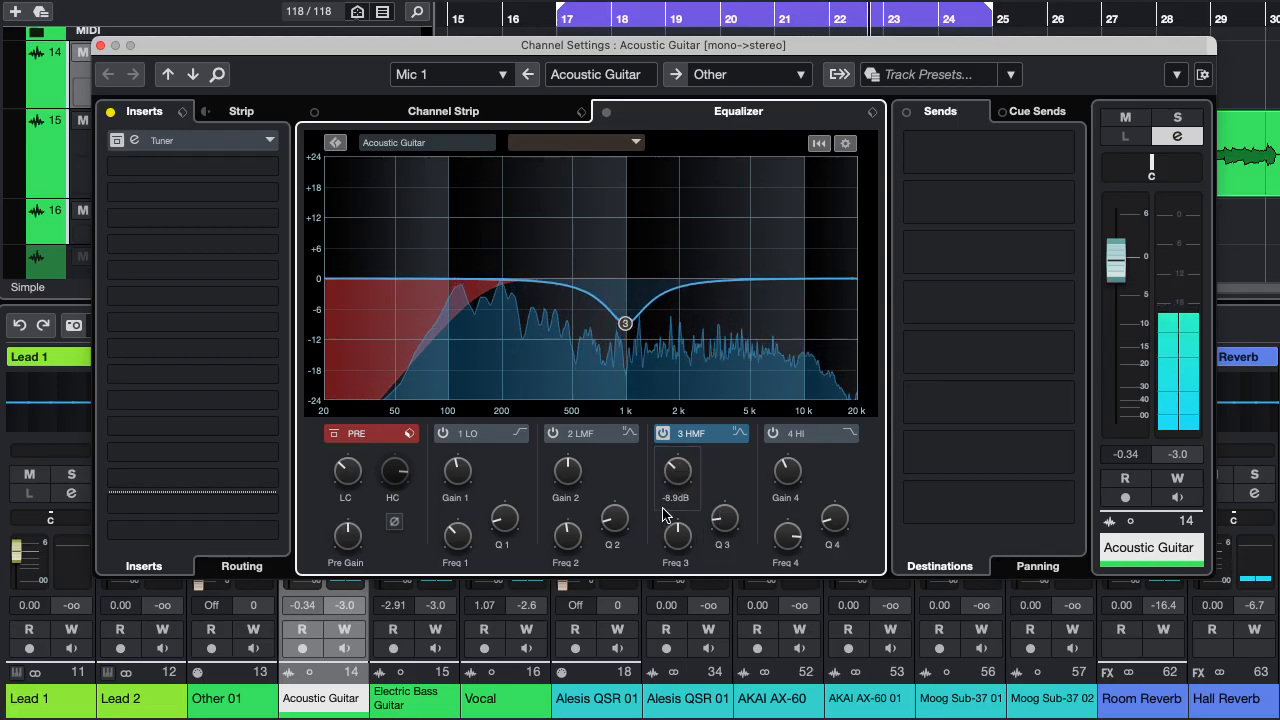
{"action": "mouse_move", "coordinate": [677, 541]}
{"action": "left_click_drag", "start_coordinate": [674, 518], "coordinate": [688, 524]}
{"action": "mouse_move", "coordinate": [675, 474]}
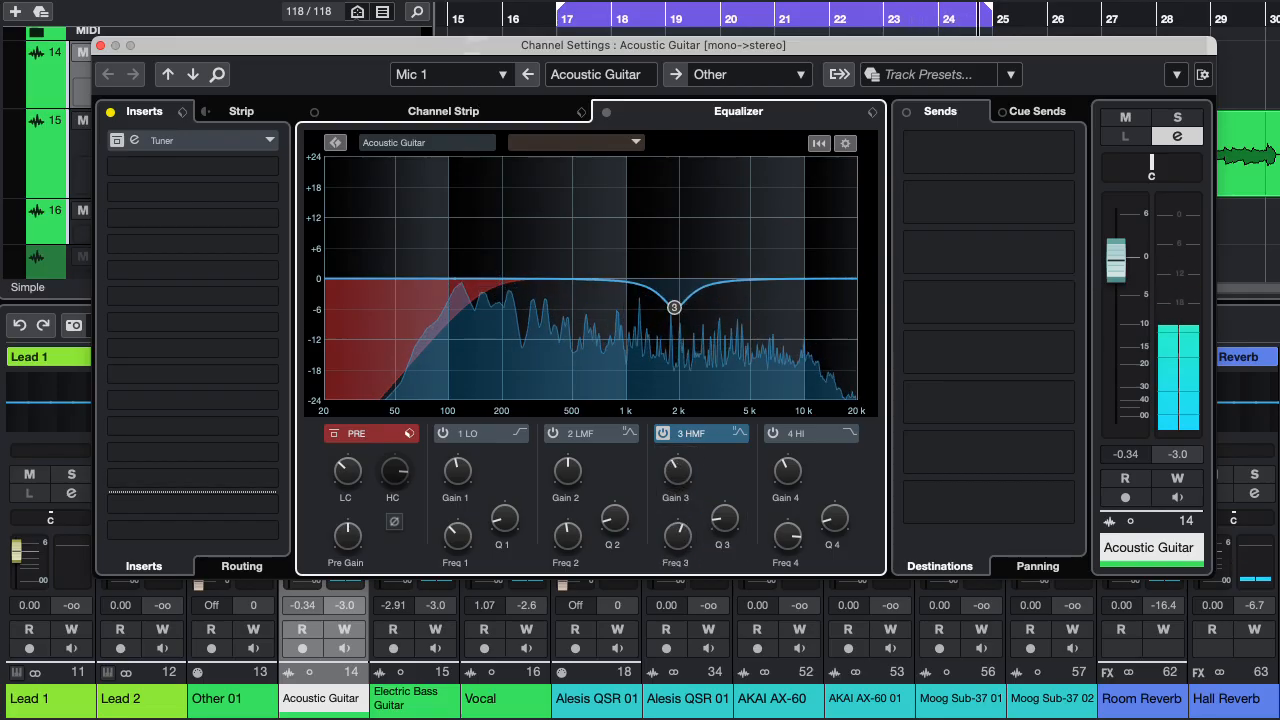
Bring up the Vocal's Channel Settings with the full window in view, start playback and lower the fader to -3.66 dB
{"action": "left_click_drag", "start_coordinate": [620, 45], "coordinate": [825, 46]}
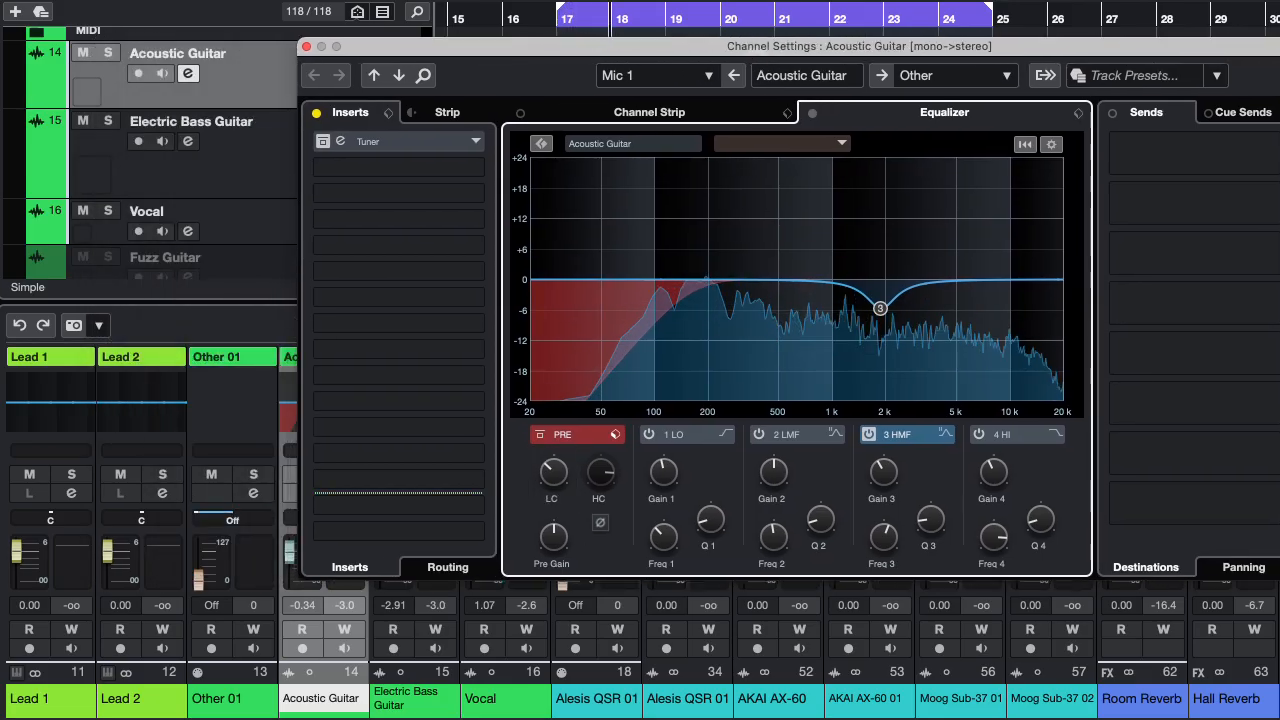
{"action": "left_click", "coordinate": [336, 47]}
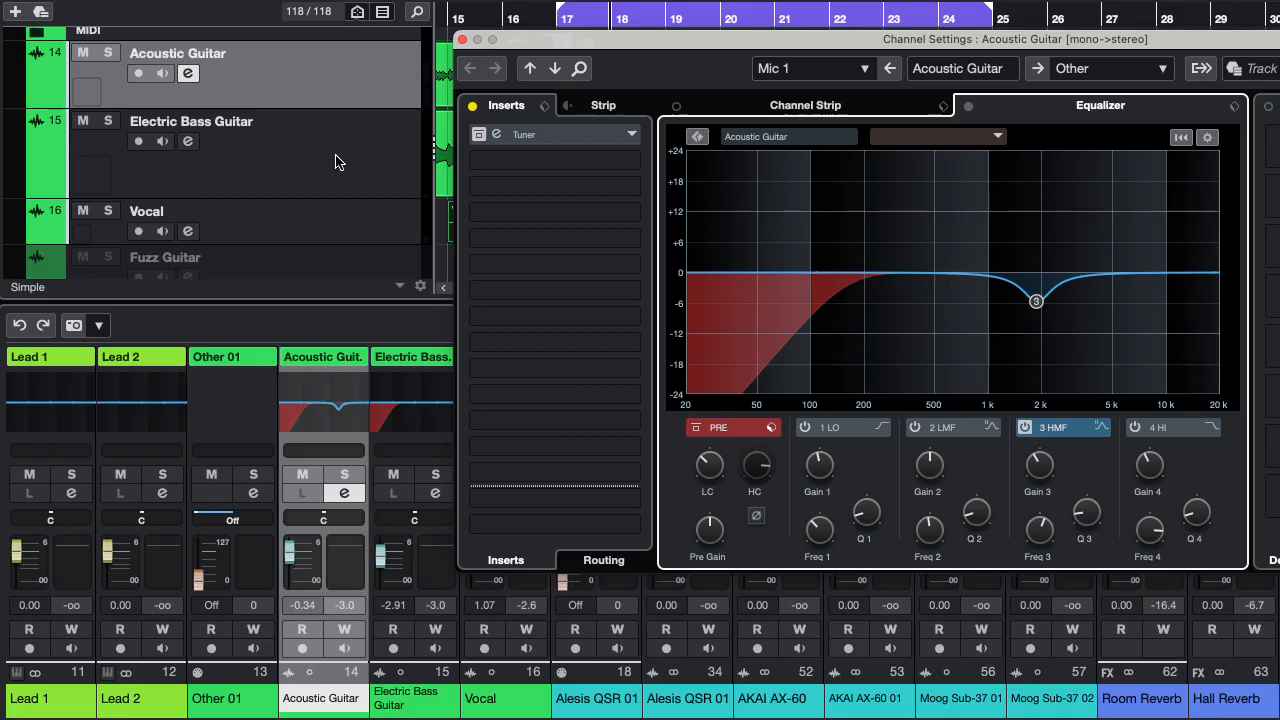
{"action": "left_click", "coordinate": [299, 226]}
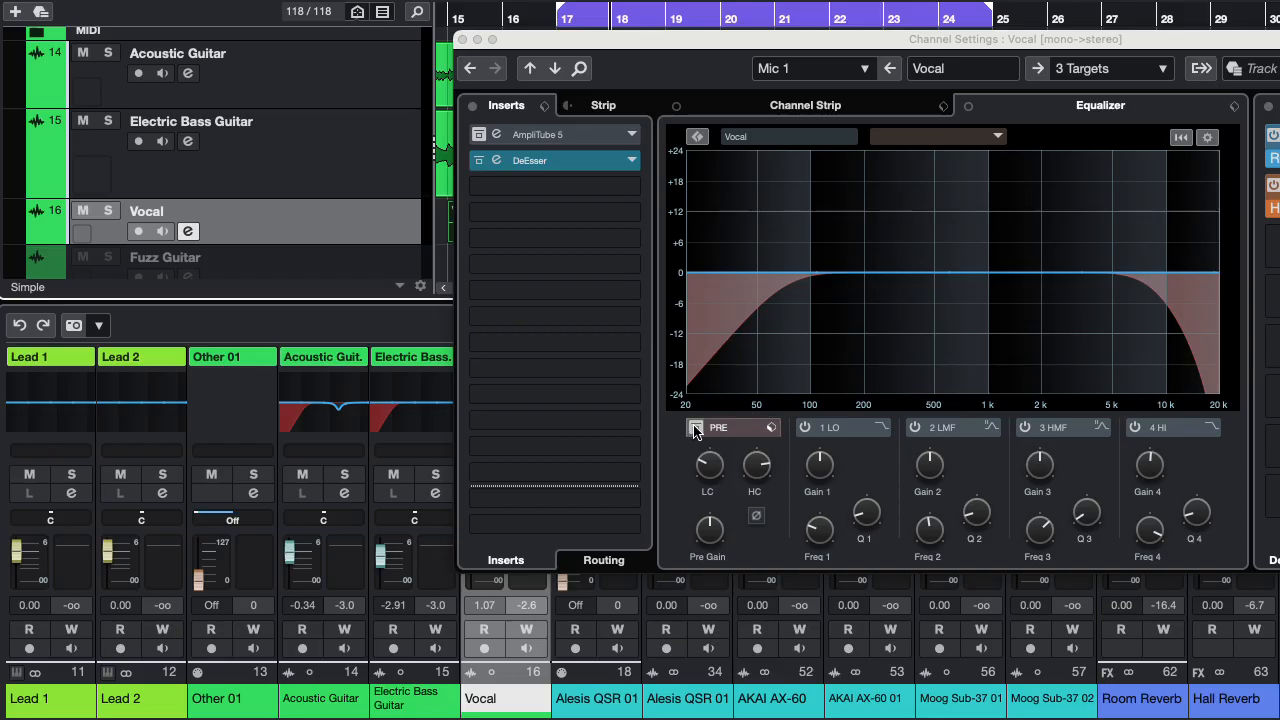
{"action": "left_click_drag", "start_coordinate": [1275, 40], "coordinate": [967, 42]}
{"action": "key", "text": "space"}
{"action": "left_click_drag", "start_coordinate": [1122, 278], "coordinate": [1121, 296]}
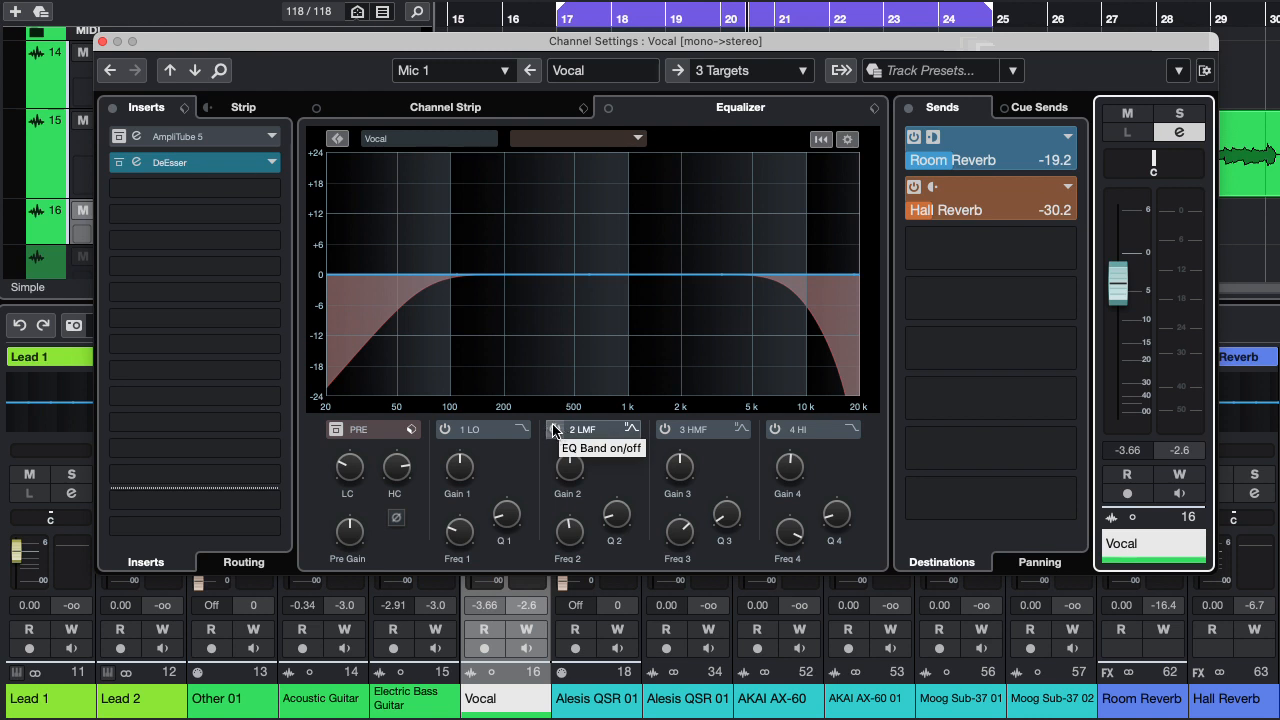
Try a boost of about 3 dB between 2 and 5 kHz with the Vocal's EQ band 3 (HMF) and remove it
{"action": "left_click", "coordinate": [664, 429]}
{"action": "left_click_drag", "start_coordinate": [730, 270], "coordinate": [707, 258]}
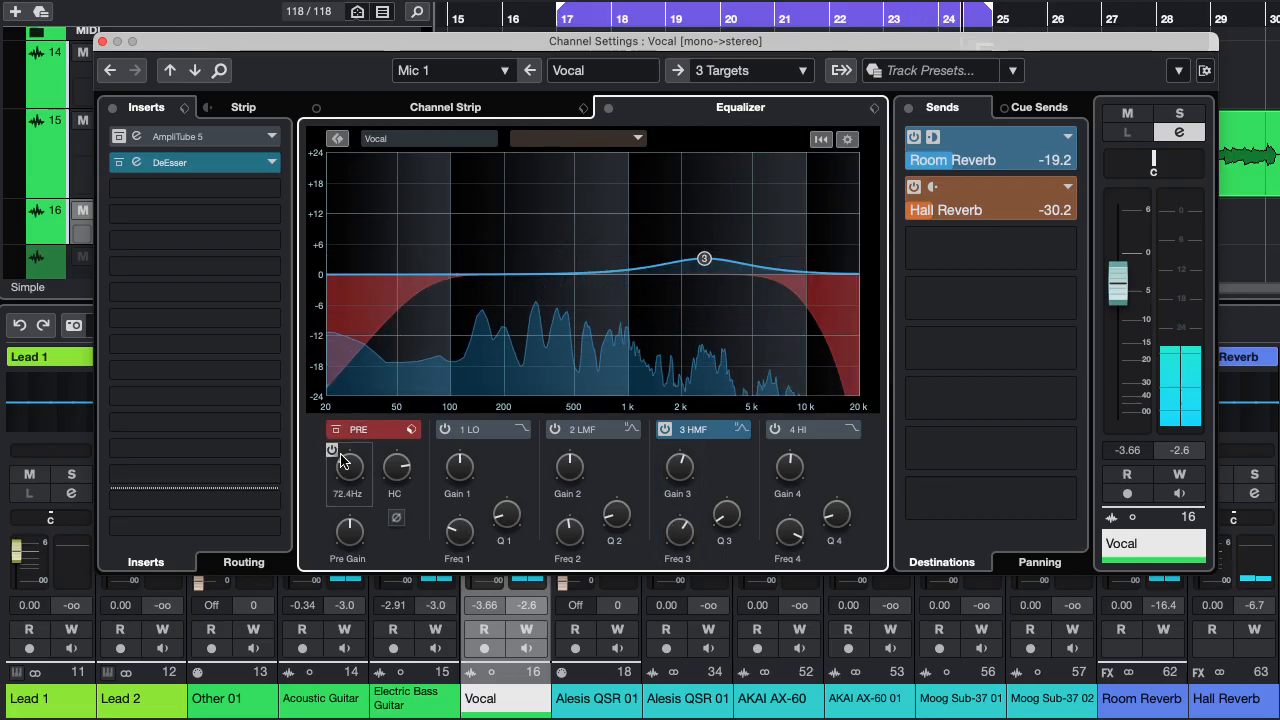
{"action": "double_click", "coordinate": [704, 259]}
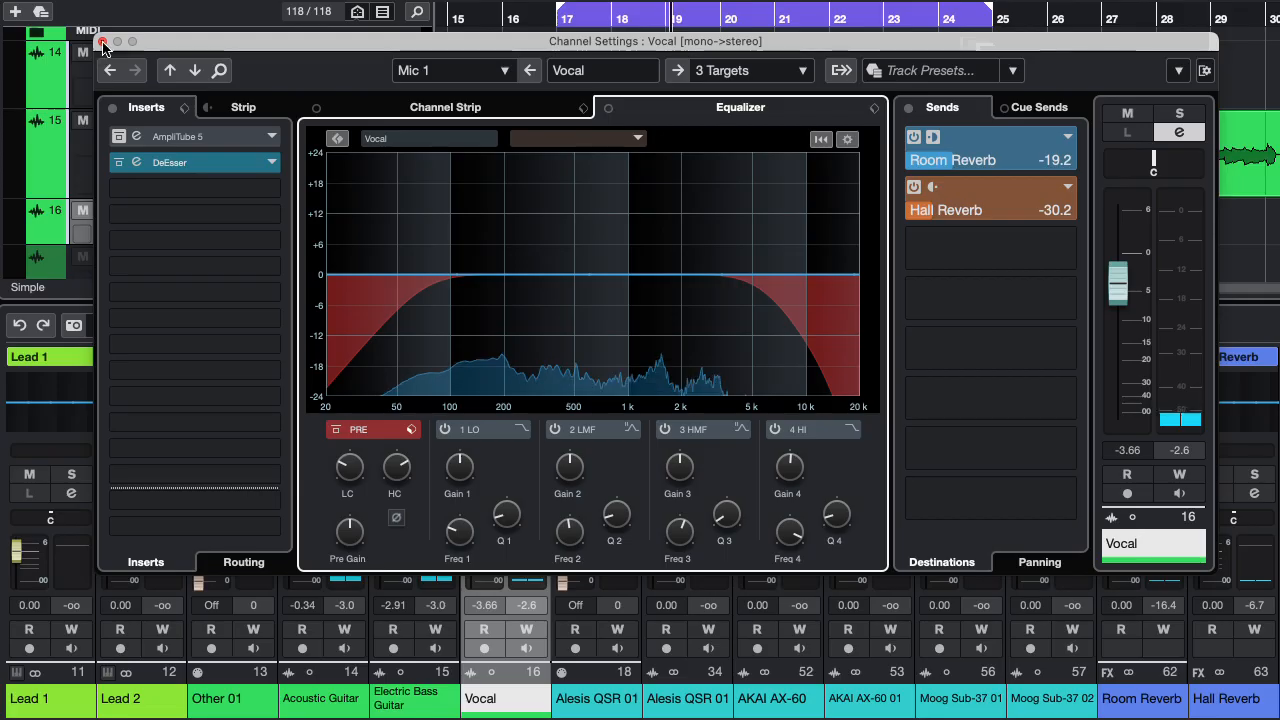
Set the Vocal's fader to -2.67 dB and close its Channel Settings
{"action": "left_click_drag", "start_coordinate": [1117, 292], "coordinate": [1117, 285]}
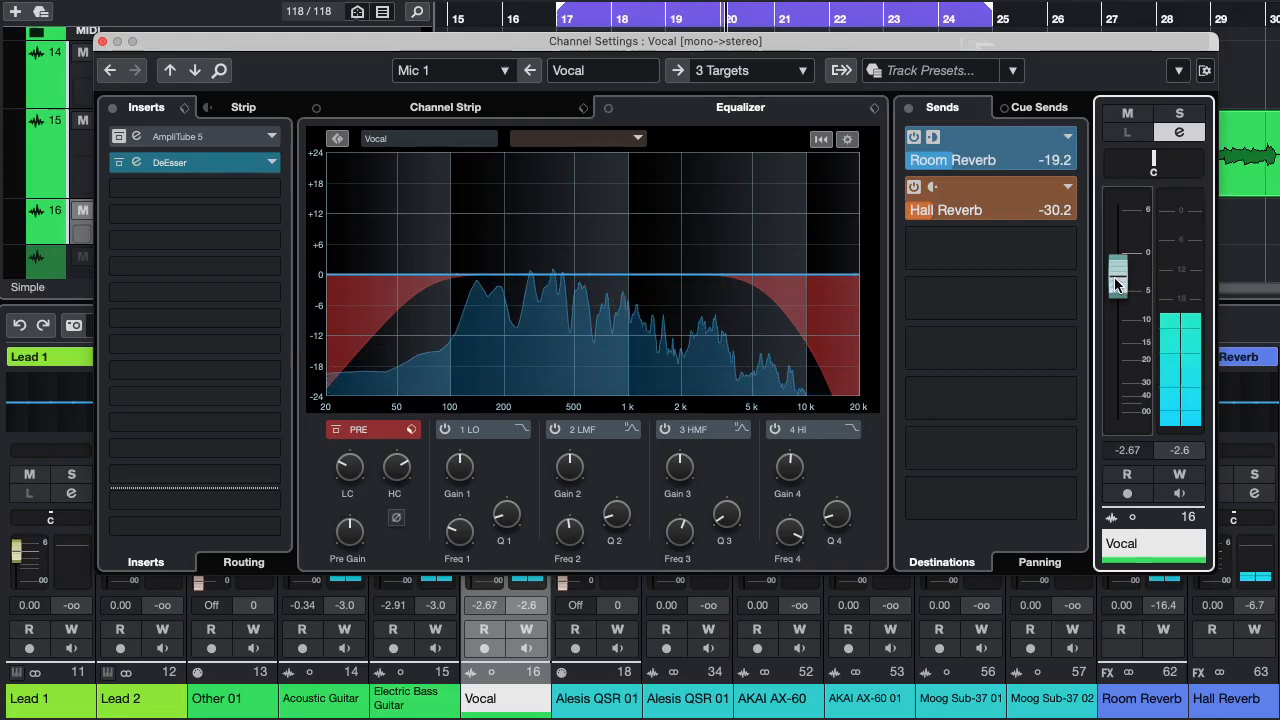
{"action": "left_click", "coordinate": [102, 42]}
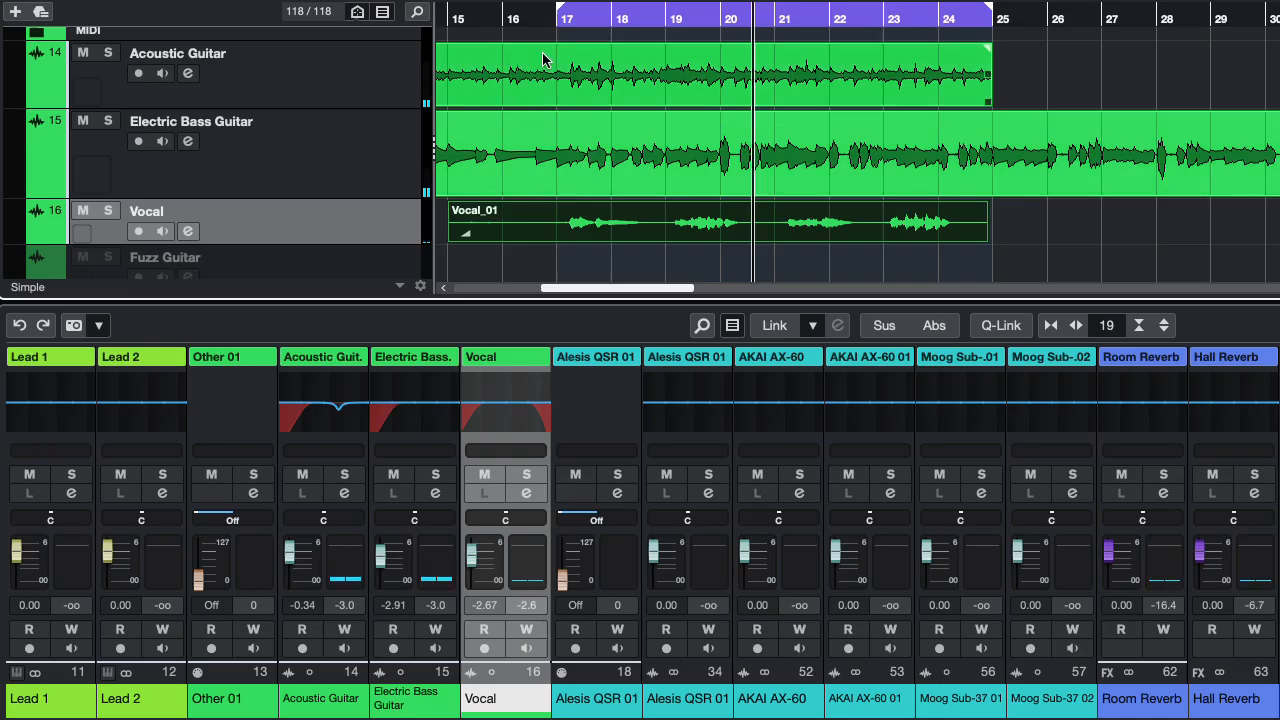
Open the Electric Bass Guitar's Channel Settings, solo the track and start playback
{"action": "left_click", "coordinate": [291, 90]}
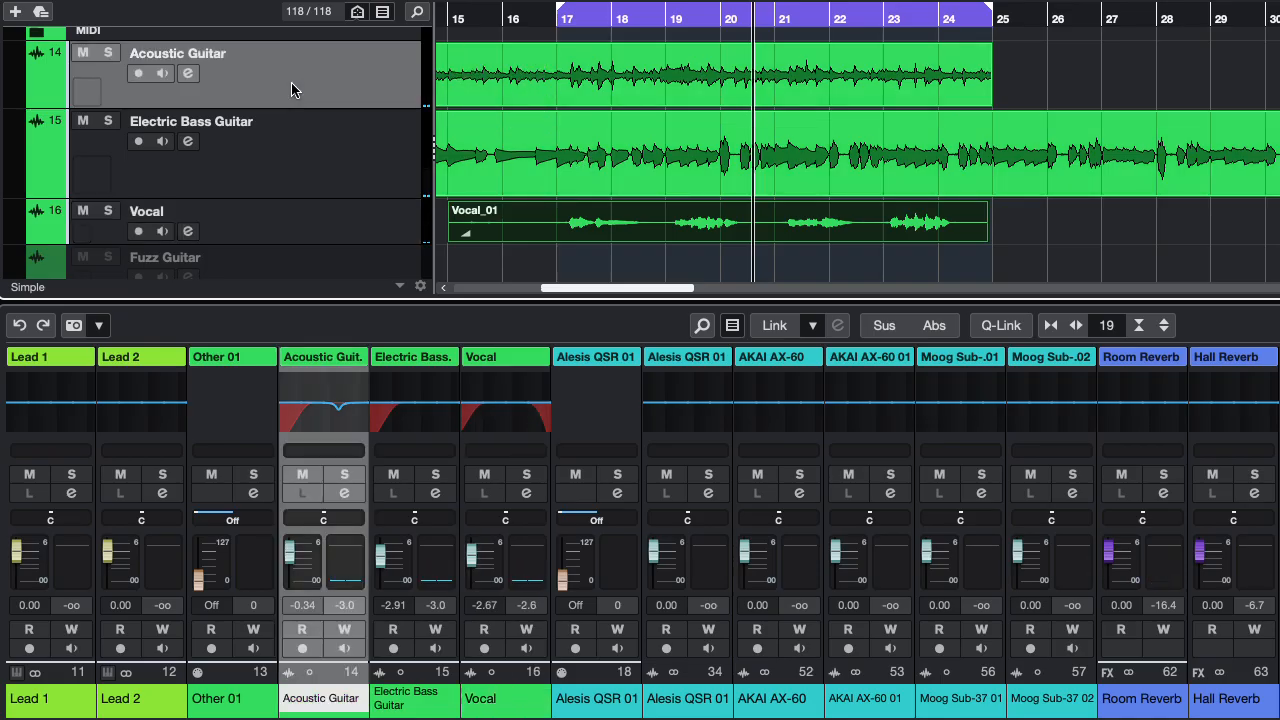
{"action": "left_click", "coordinate": [258, 167]}
{"action": "left_click", "coordinate": [185, 142]}
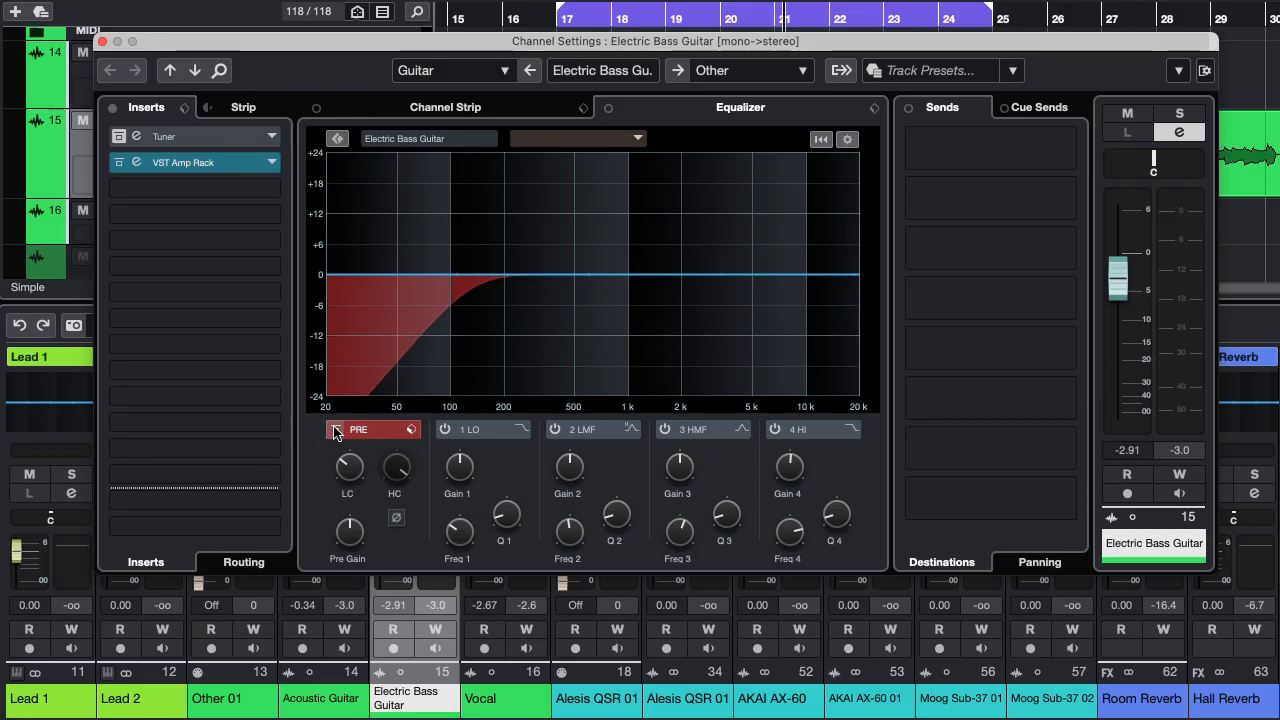
{"action": "left_click", "coordinate": [1179, 113]}
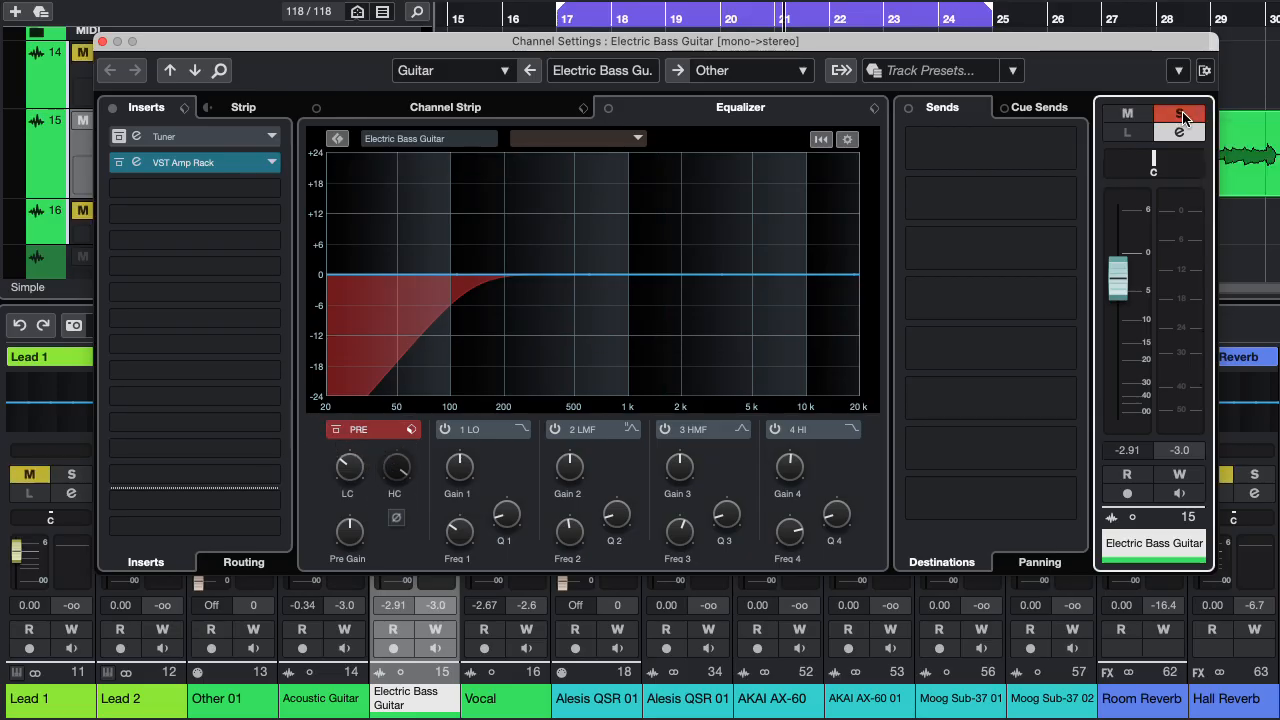
{"action": "key", "text": "space"}
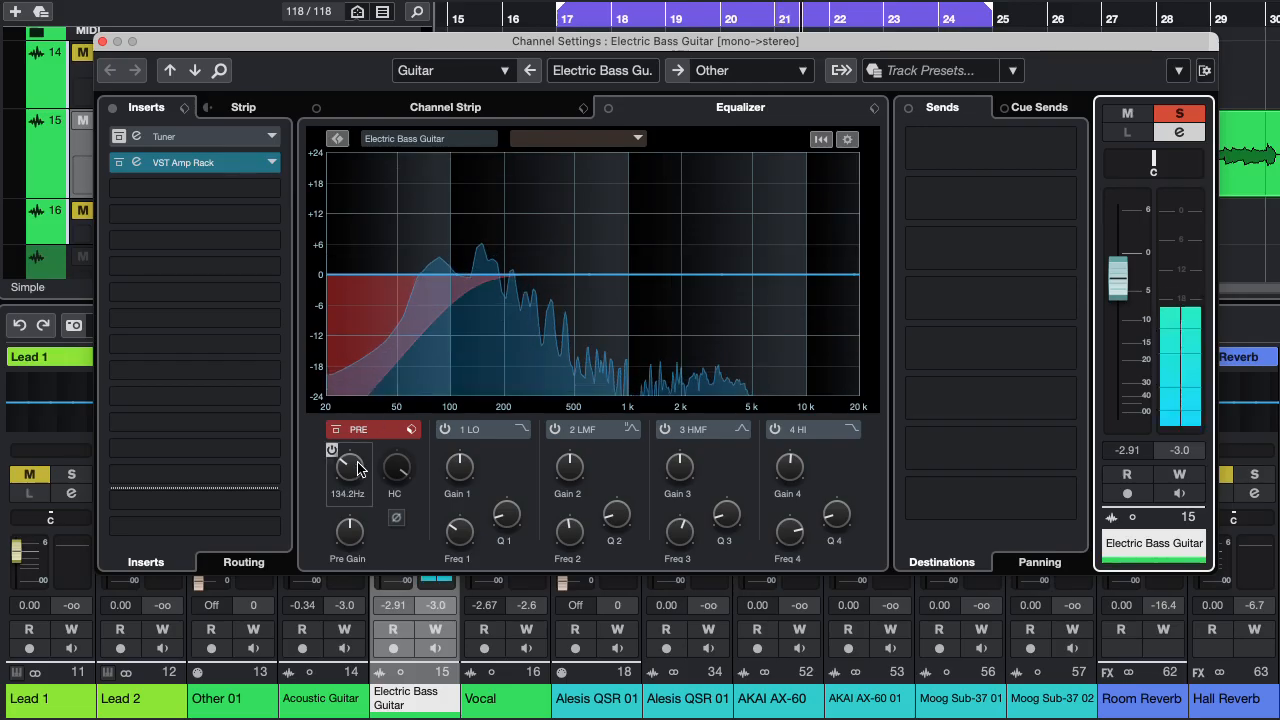
Sweep the Electric Bass Guitar's pre-filter low cut up above 1 kHz and bring it back down to slightly over 100 Hz
{"action": "left_click_drag", "start_coordinate": [341, 477], "coordinate": [345, 426]}
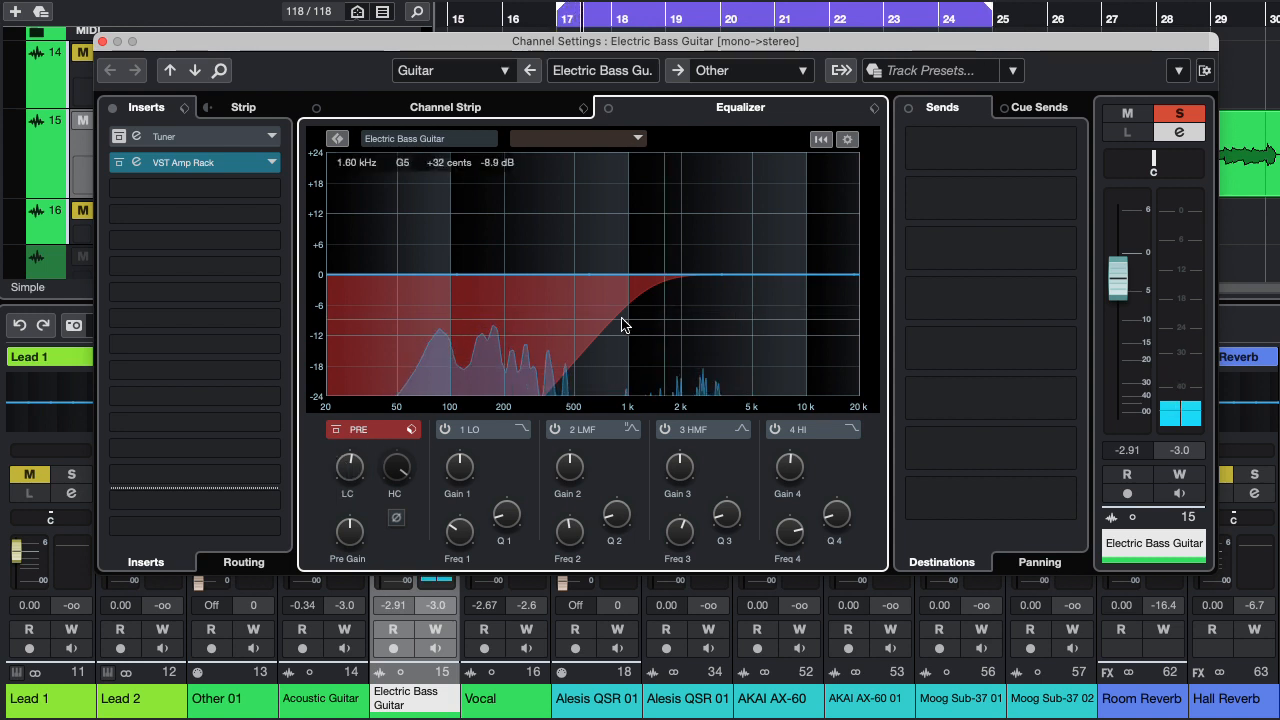
{"action": "left_click_drag", "start_coordinate": [345, 466], "coordinate": [349, 502]}
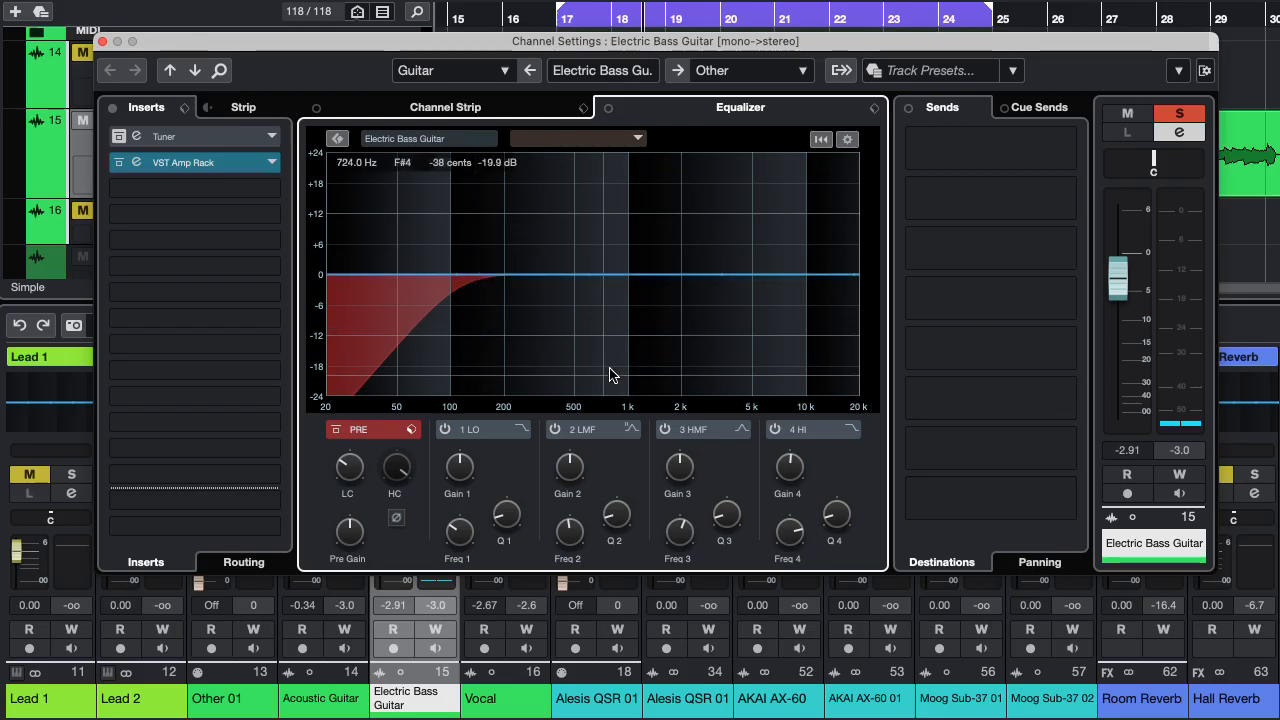
Switch the Channel Settings to the Acoustic Guitar and start playback with the full window in view
{"action": "left_click_drag", "start_coordinate": [340, 45], "coordinate": [561, 80]}
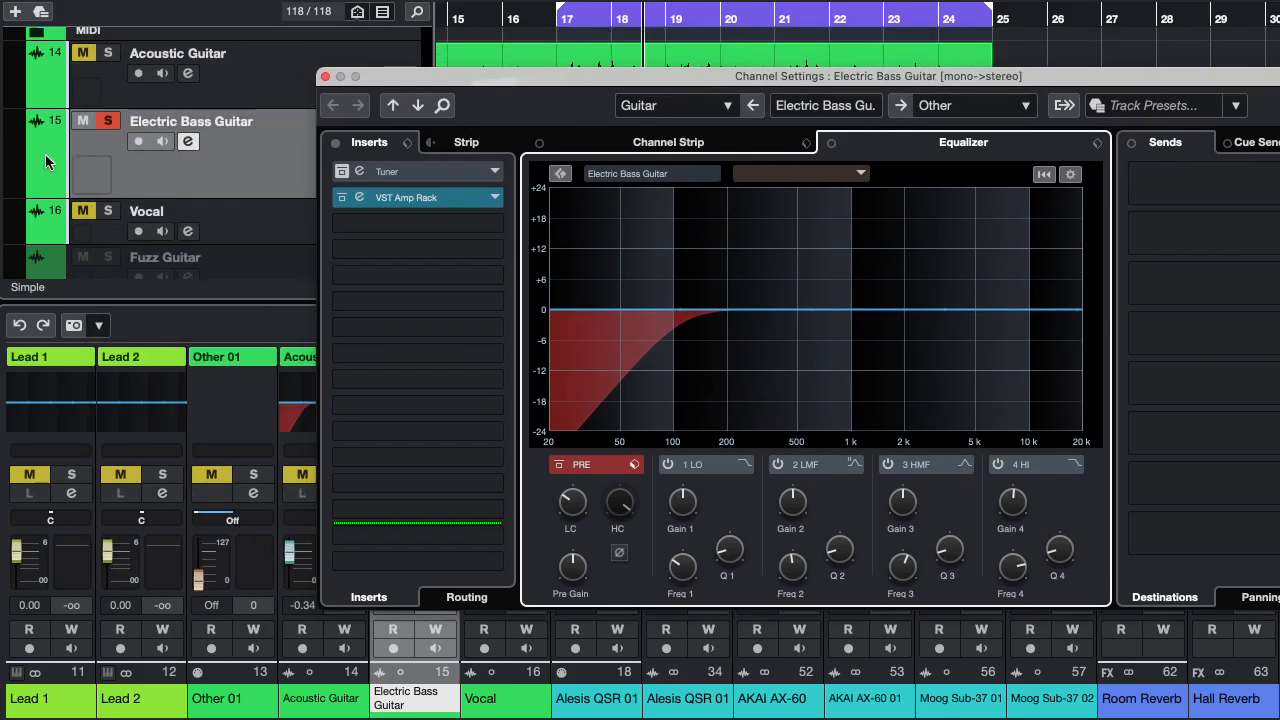
{"action": "left_click", "coordinate": [240, 88]}
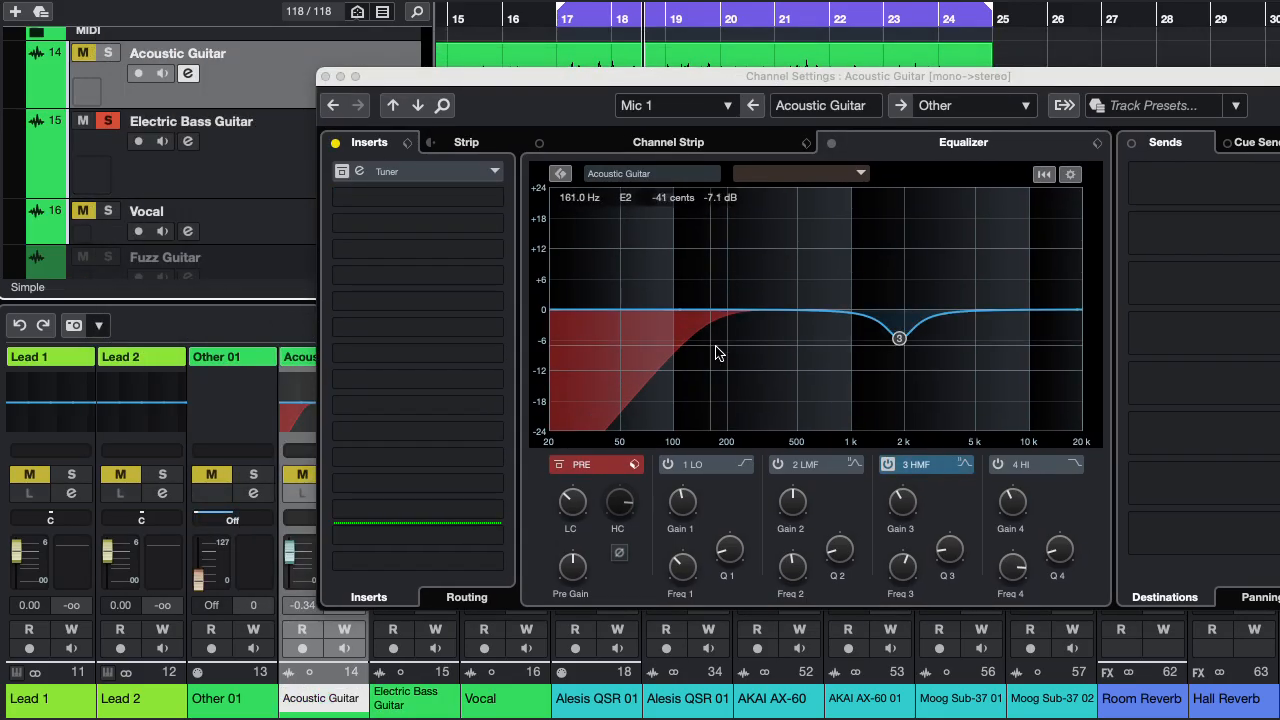
{"action": "key", "text": "space"}
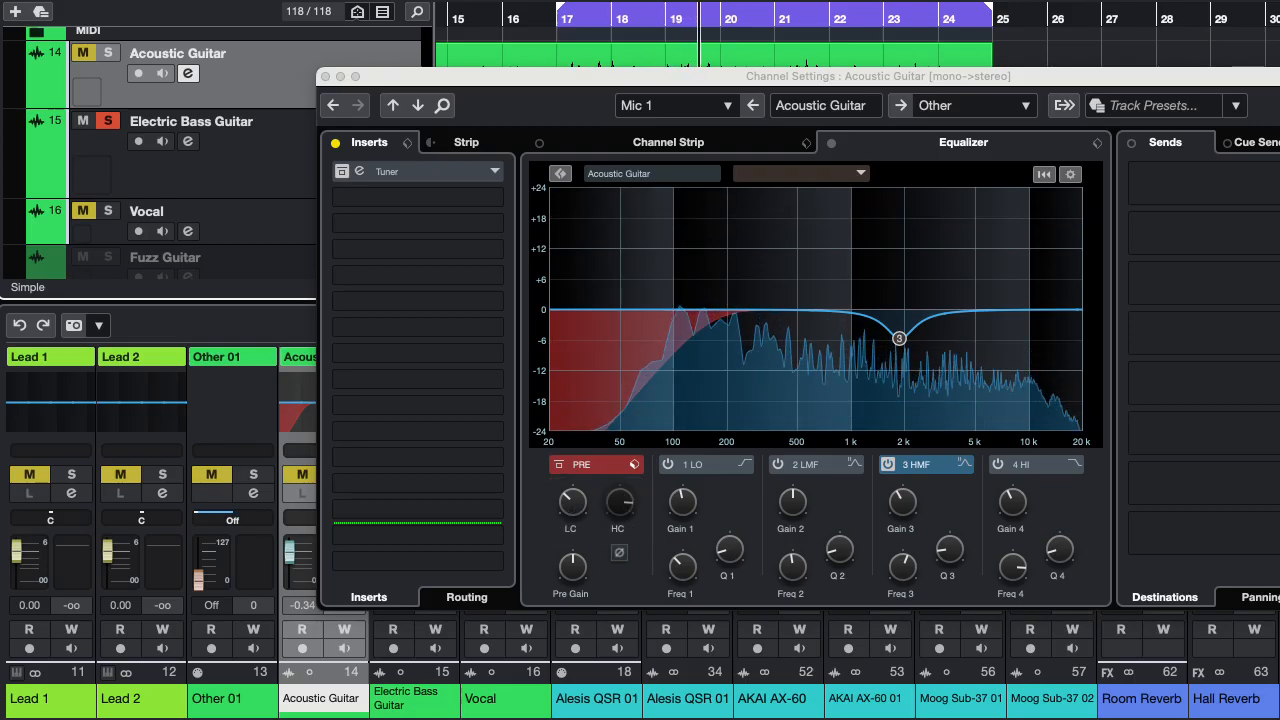
{"action": "left_click_drag", "start_coordinate": [1279, 79], "coordinate": [1076, 57]}
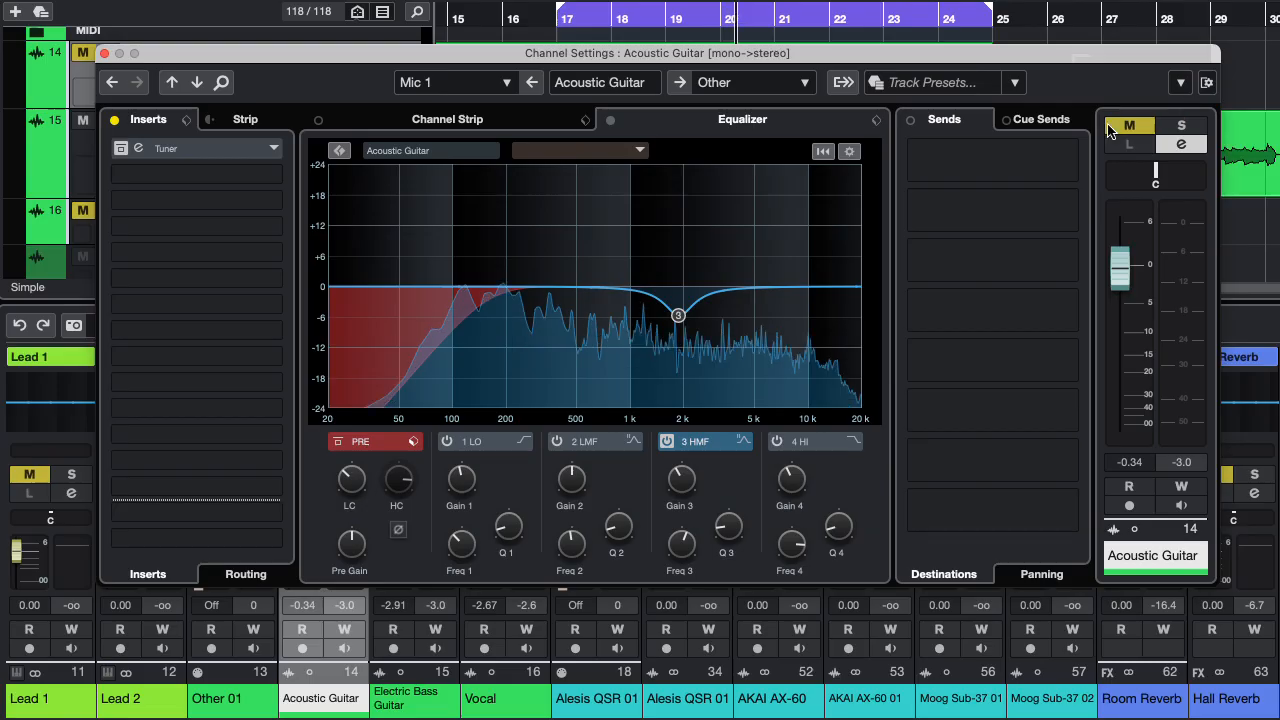
Turn off the Electric Bass Guitar's solo and mute the Vocal track
{"action": "left_click_drag", "start_coordinate": [256, 53], "coordinate": [346, 59]}
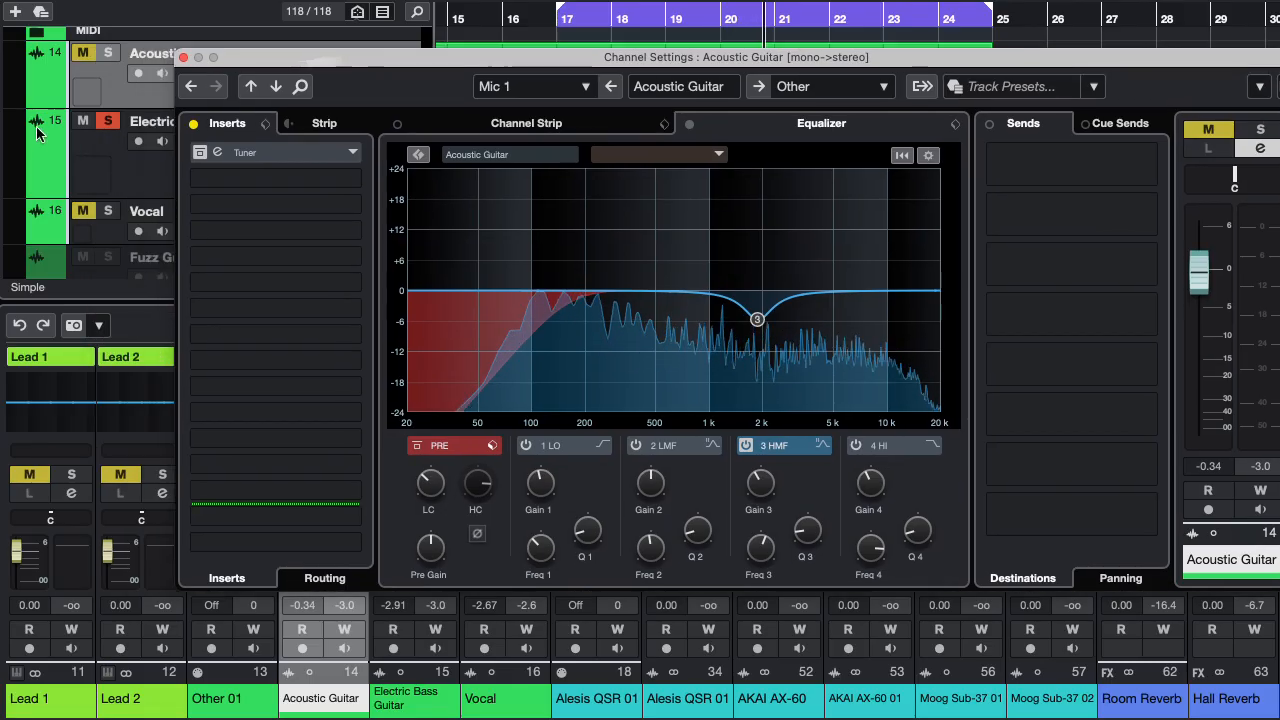
{"action": "left_click", "coordinate": [107, 122]}
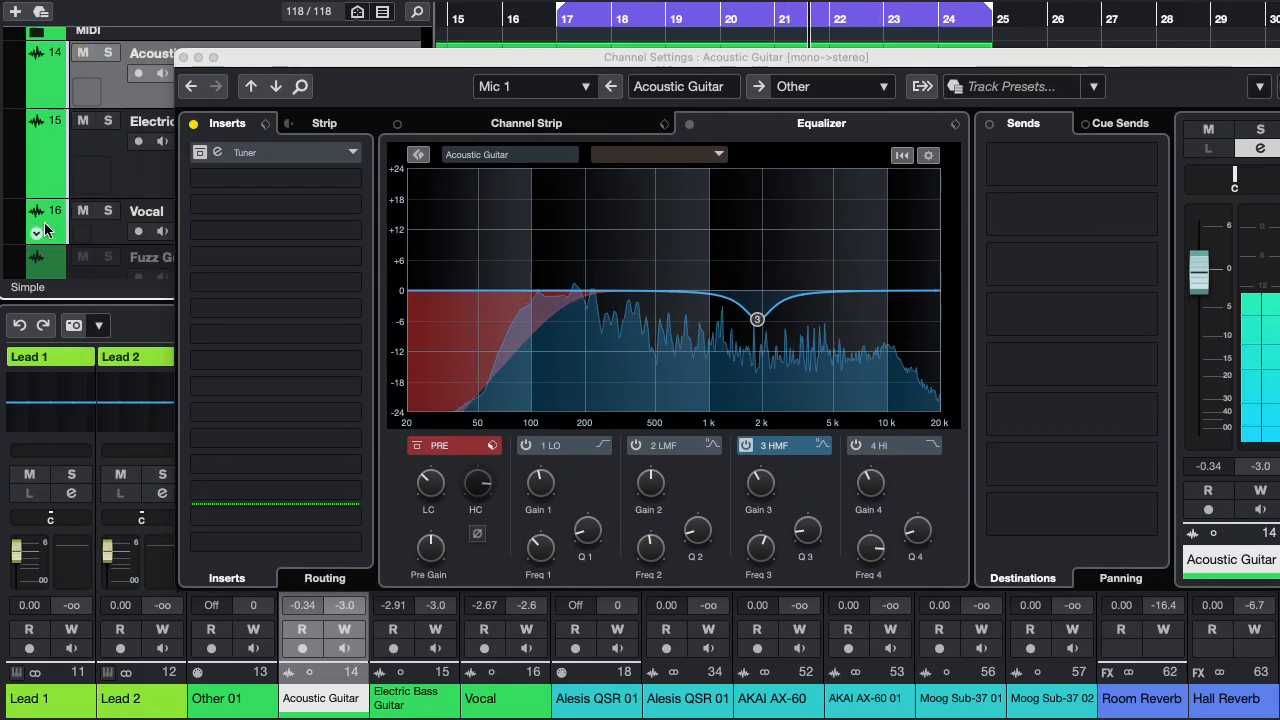
{"action": "left_click", "coordinate": [83, 210]}
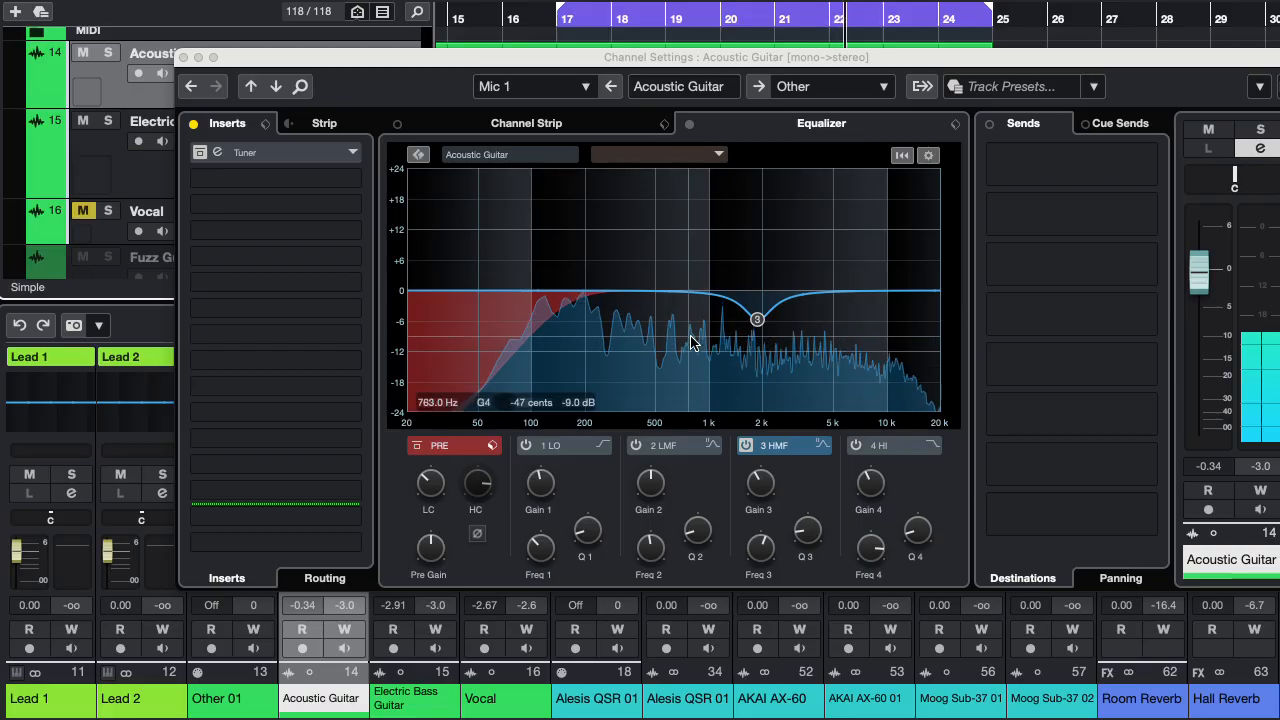
Sweep the Acoustic Guitar's pre-filter low cut up to 610.3 Hz and down to around 100 Hz, comparing with the pre-filter bypassed
{"action": "mouse_move", "coordinate": [443, 489]}
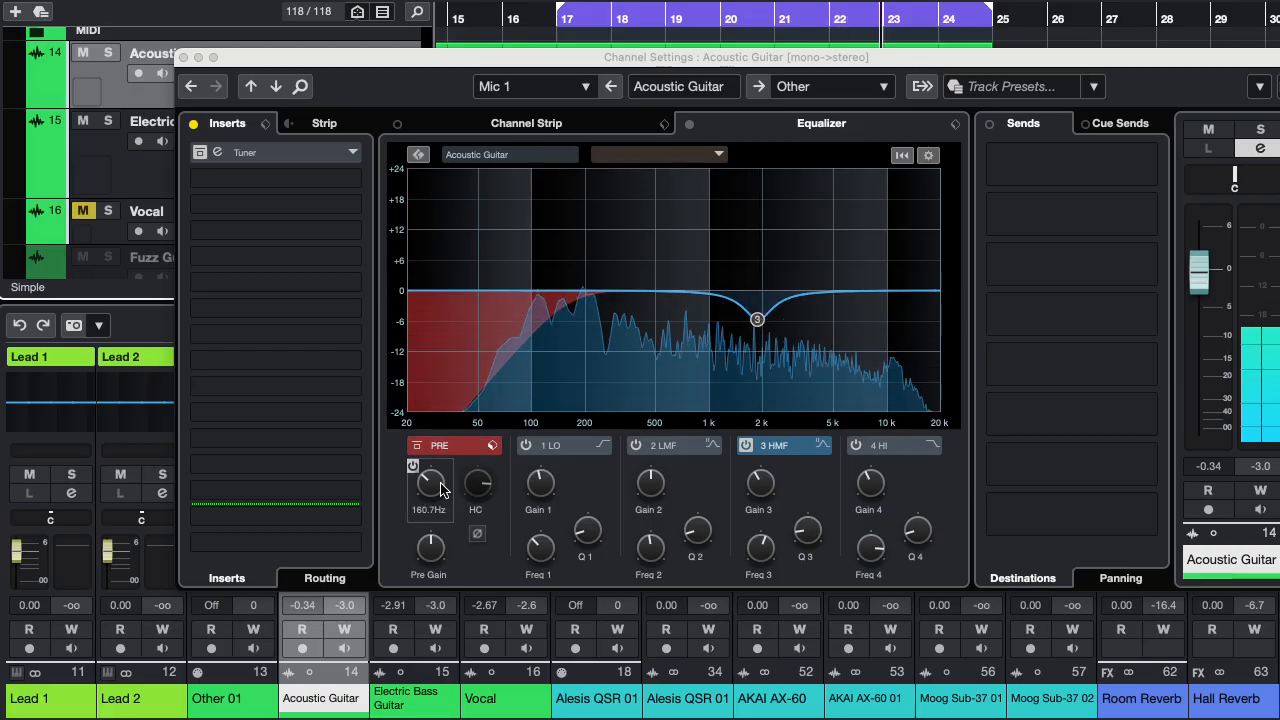
{"action": "left_click_drag", "start_coordinate": [435, 489], "coordinate": [438, 459]}
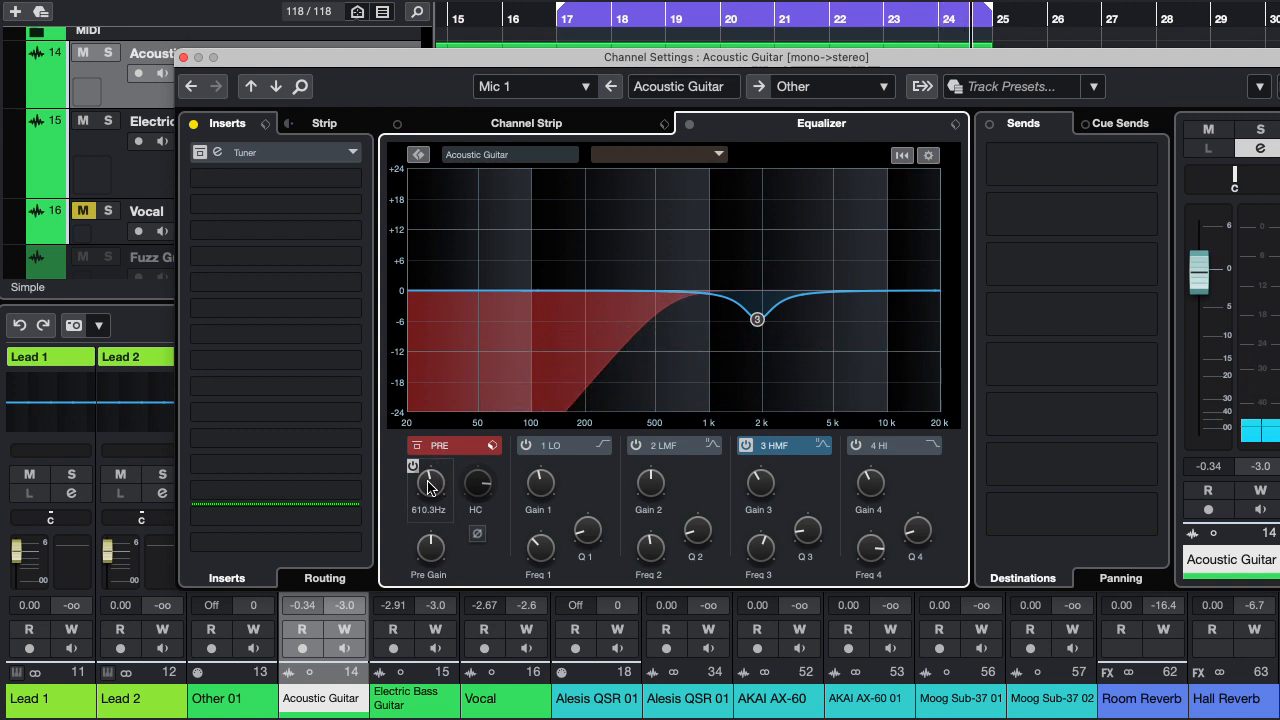
{"action": "left_click_drag", "start_coordinate": [429, 486], "coordinate": [435, 507]}
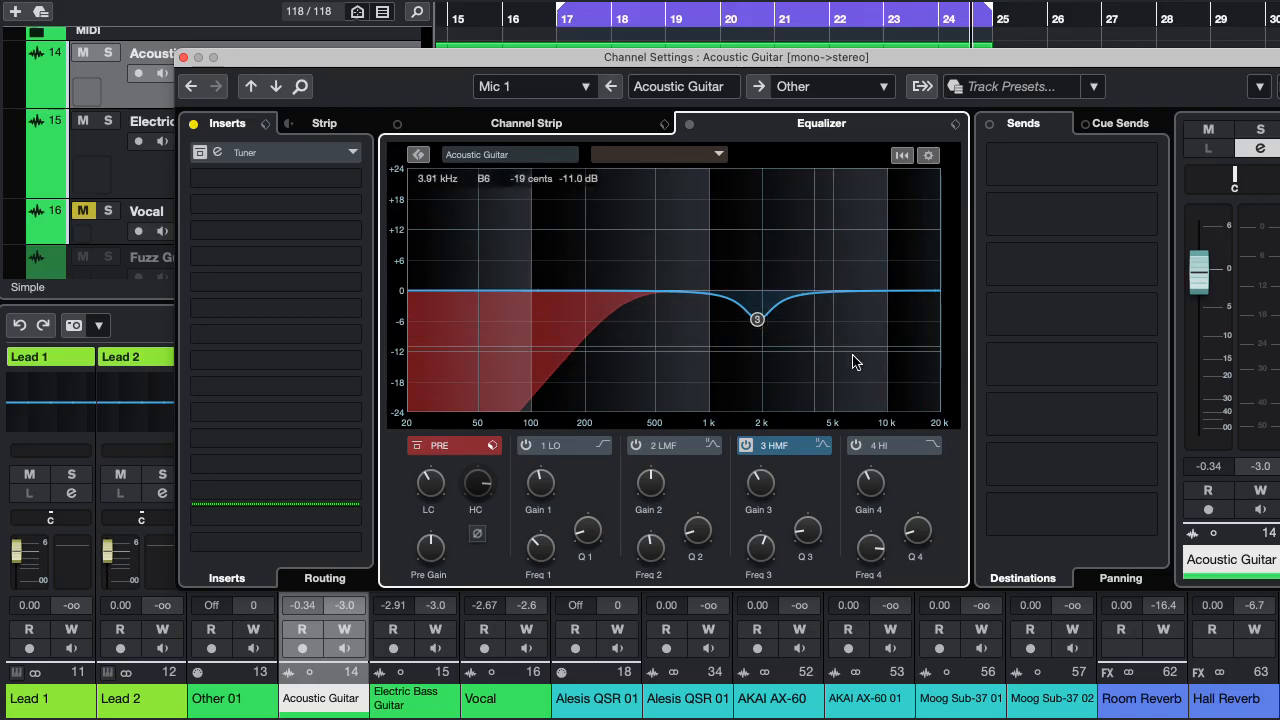
{"action": "left_click", "coordinate": [418, 446]}
{"action": "left_click", "coordinate": [418, 446]}
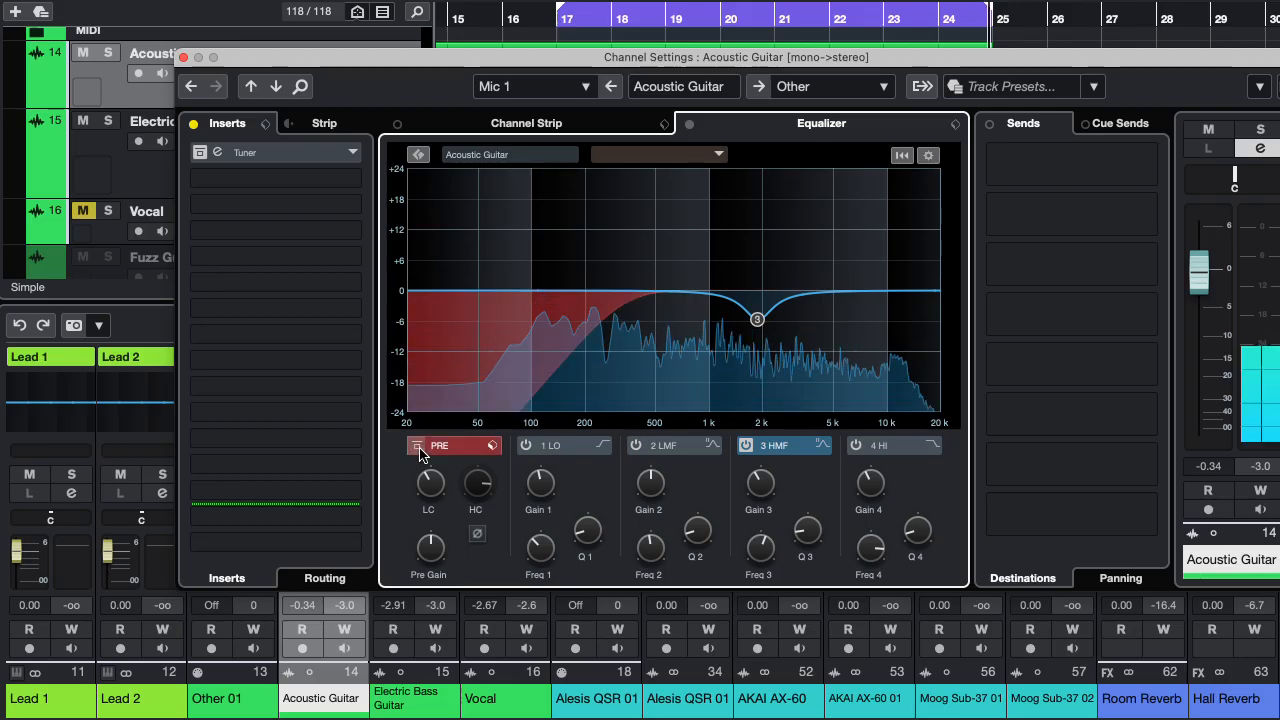
{"action": "mouse_move", "coordinate": [430, 487]}
{"action": "left_mouse_down"}
{"action": "mouse_move", "coordinate": [432, 526]}
{"action": "mouse_move", "coordinate": [434, 510]}
{"action": "left_mouse_up"}
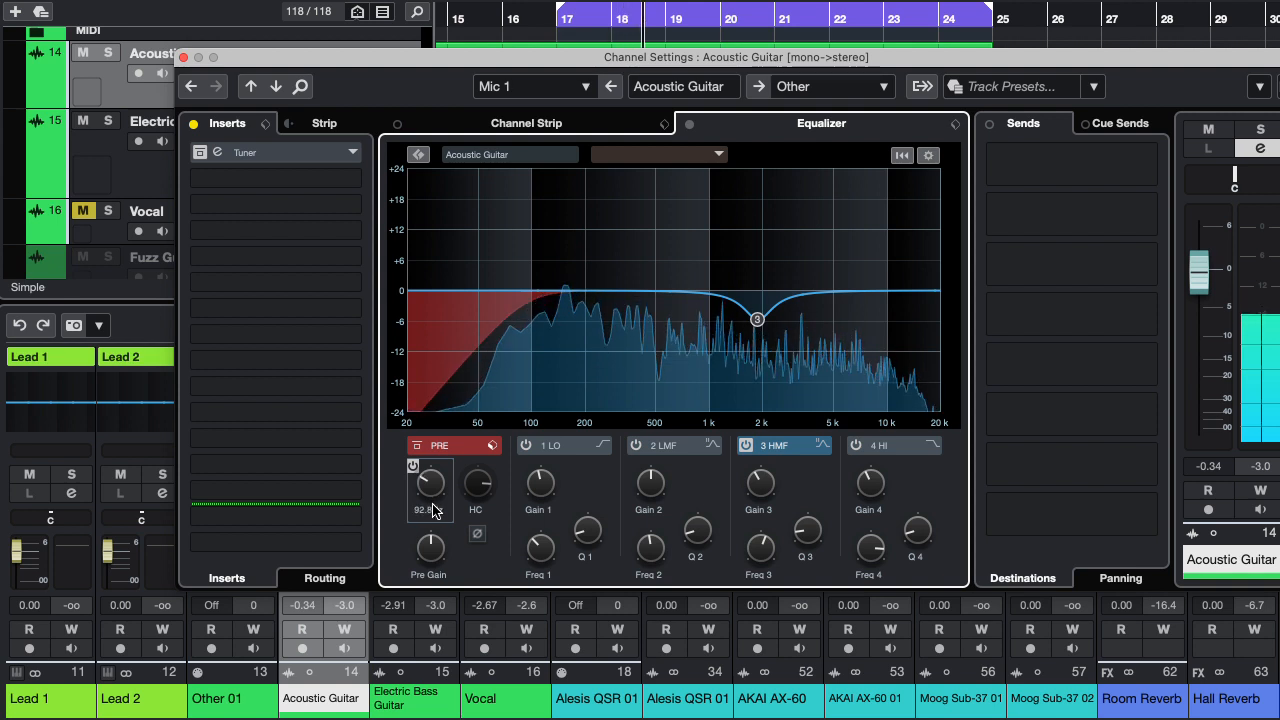
Fine-tune the Electric Bass Guitar's pre-filter low cut and return the Channel Settings to the Acoustic Guitar
{"action": "left_click", "coordinate": [104, 155]}
{"action": "left_click_drag", "start_coordinate": [428, 481], "coordinate": [432, 480]}
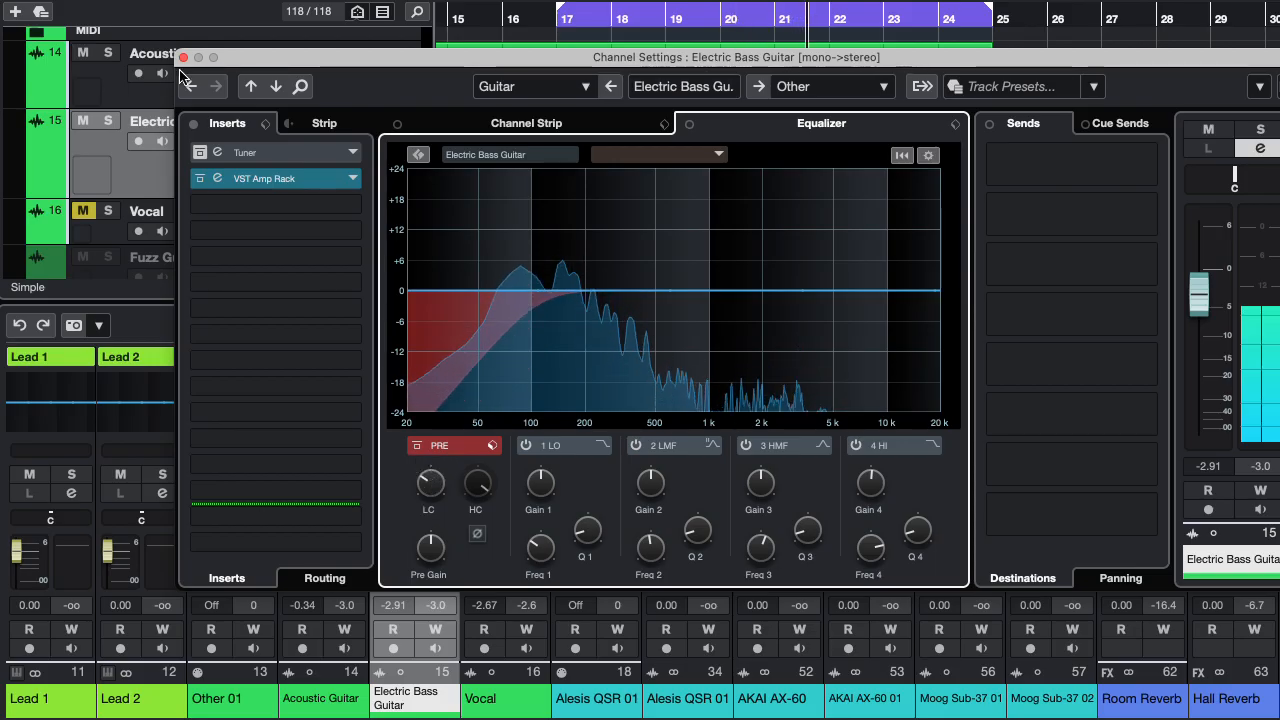
{"action": "left_click", "coordinate": [155, 91]}
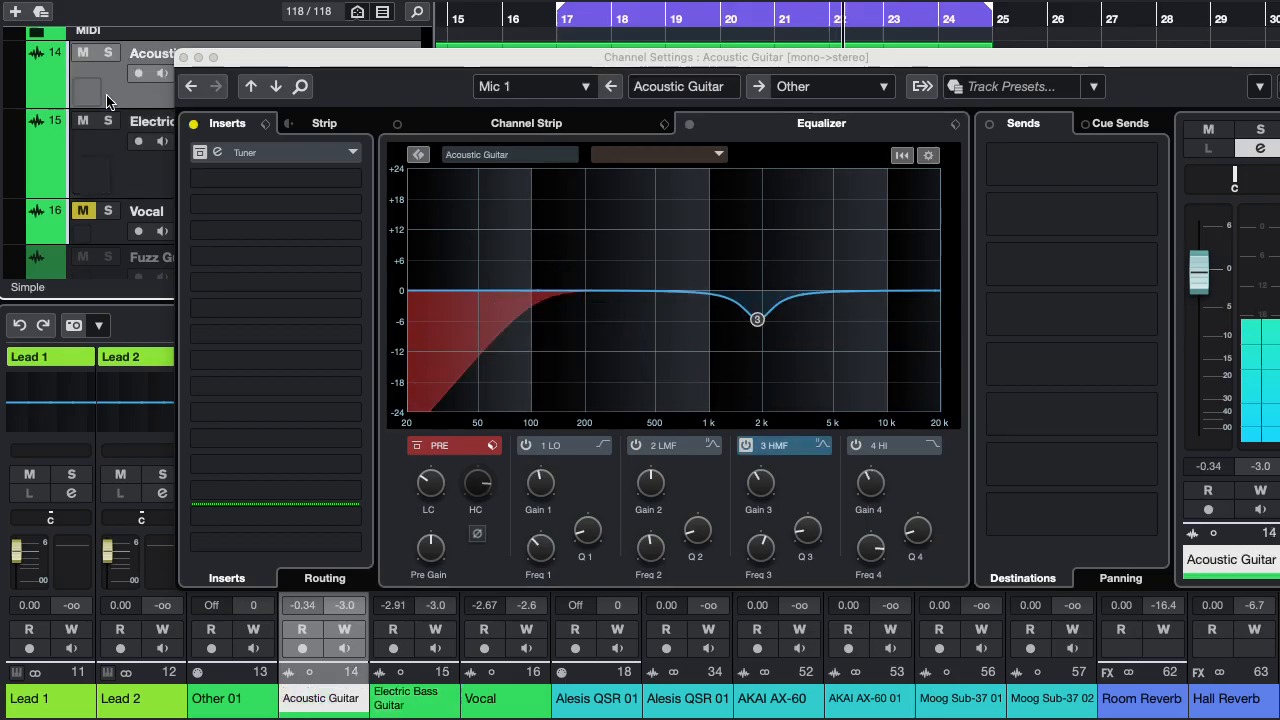
Lower the Acoustic Guitar's low cut to 61.8 Hz for comparison during playback and raise it to a setting above 200 Hz
{"action": "left_click_drag", "start_coordinate": [428, 480], "coordinate": [436, 495]}
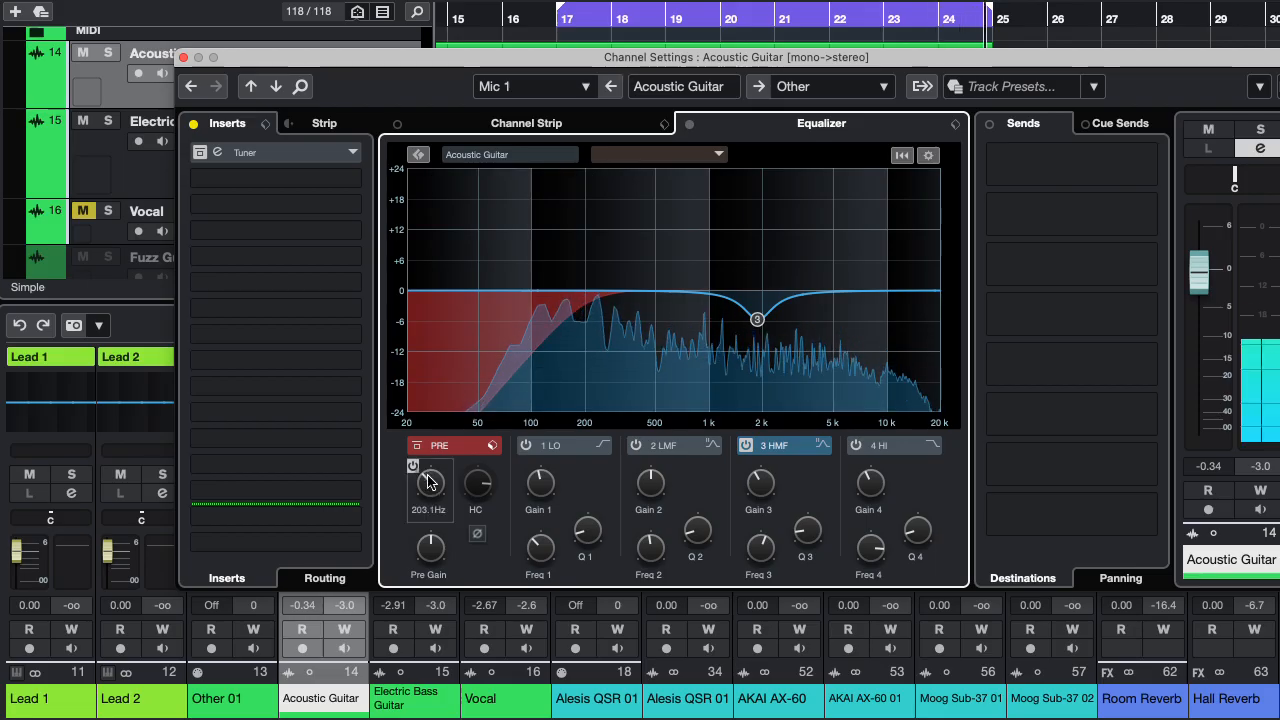
{"action": "scroll", "coordinate": [428, 481], "scroll_direction": "down", "scroll_amount": 5}
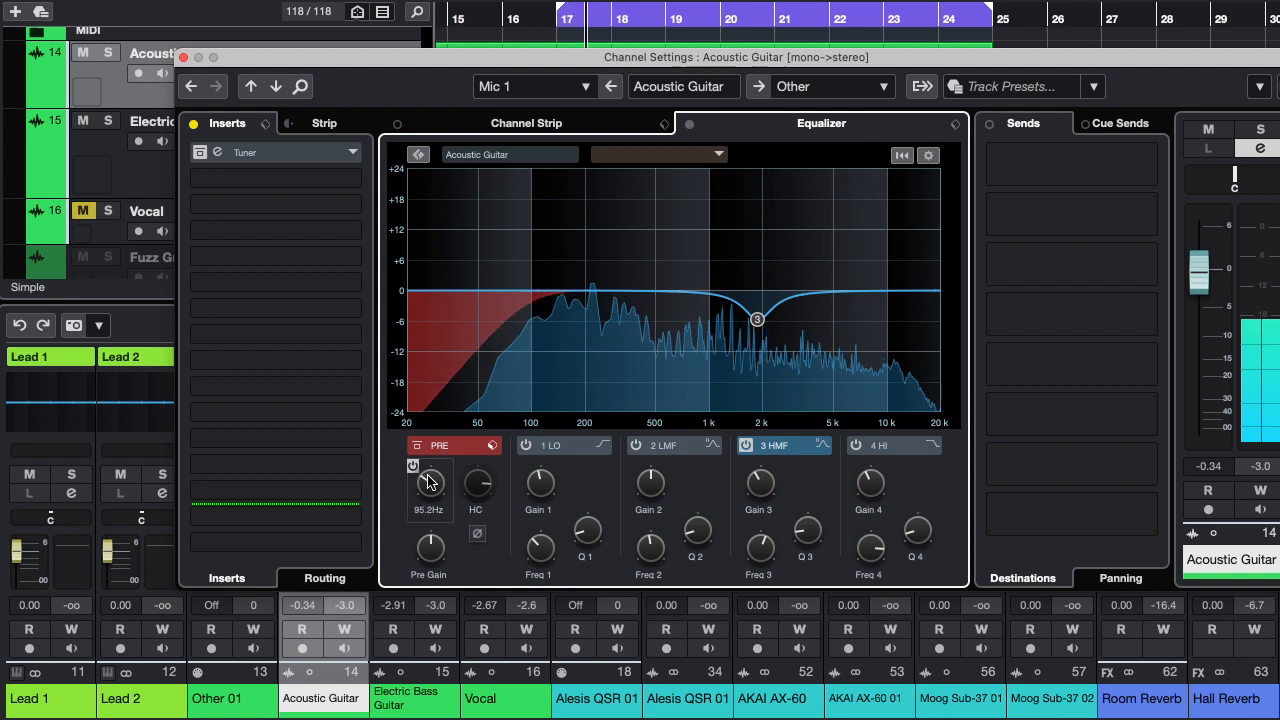
{"action": "scroll", "coordinate": [428, 481], "scroll_direction": "down", "scroll_amount": 3}
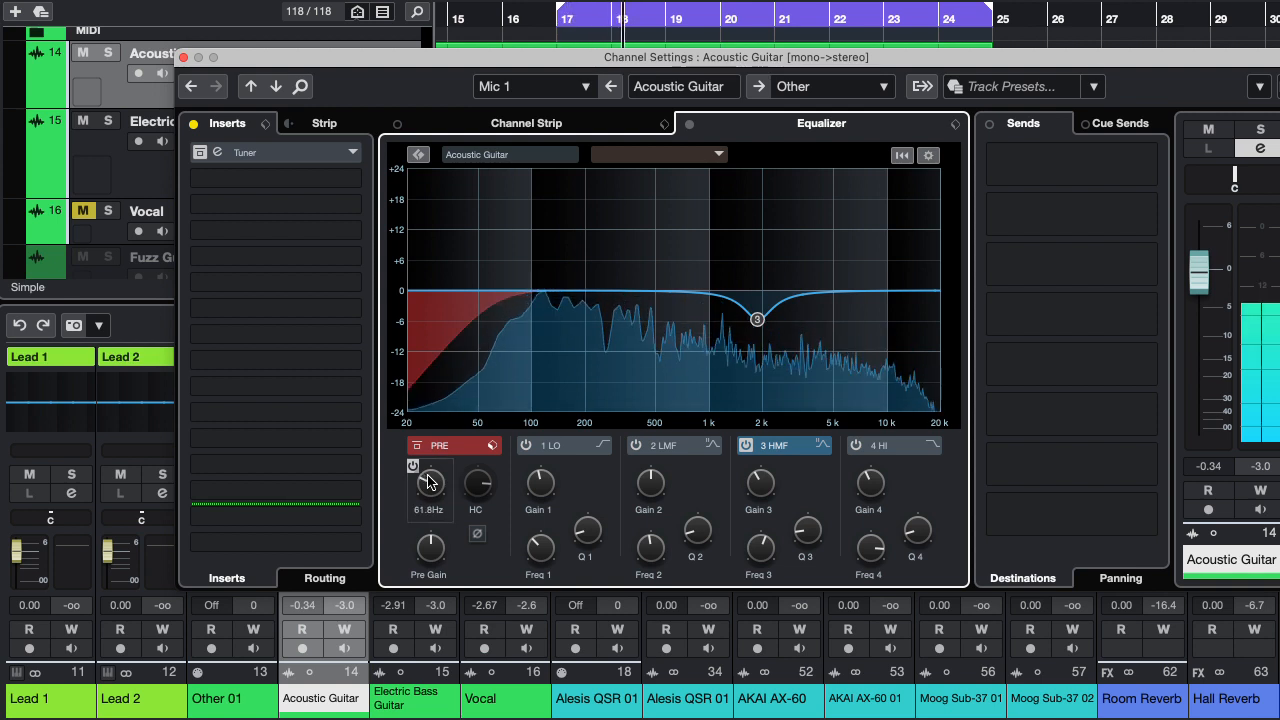
{"action": "scroll", "coordinate": [428, 481], "scroll_direction": "up", "scroll_amount": 10}
{"action": "scroll", "coordinate": [428, 481], "scroll_direction": "down", "scroll_amount": 1}
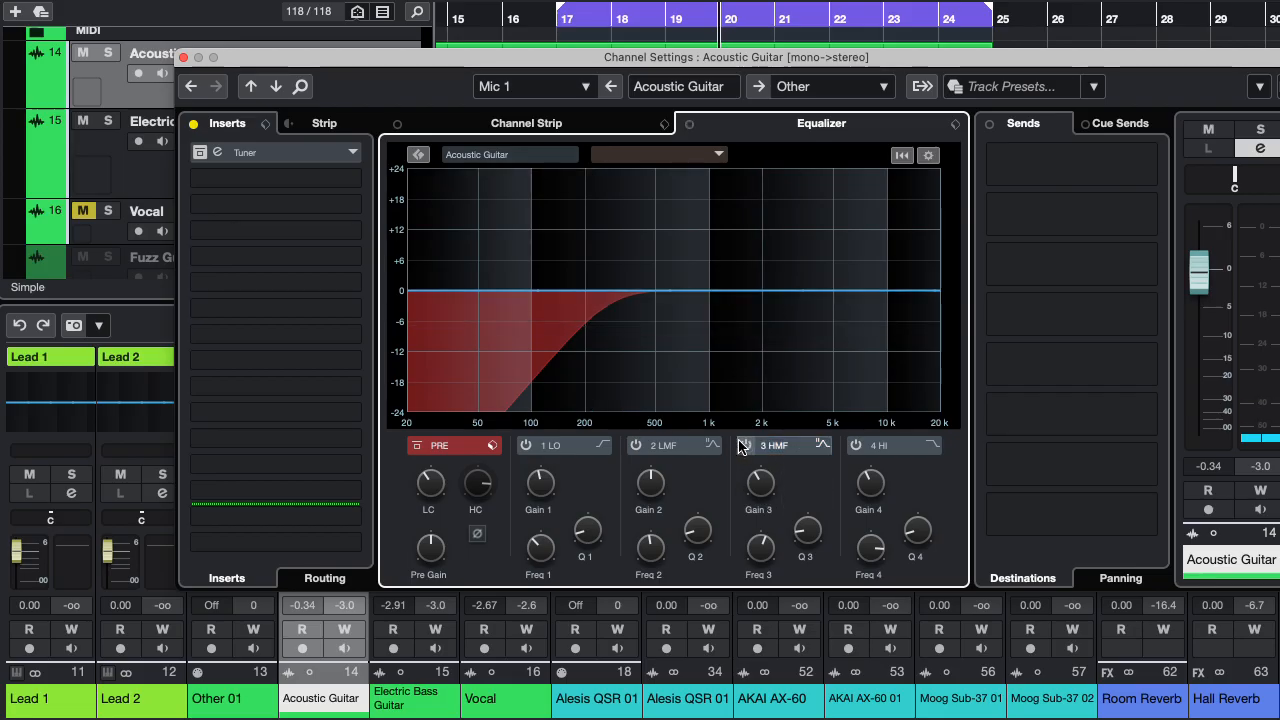
Change the Acoustic Guitar's EQ band 1 (LO) to Low Shelf I and activate the band
{"action": "left_click", "coordinate": [600, 447]}
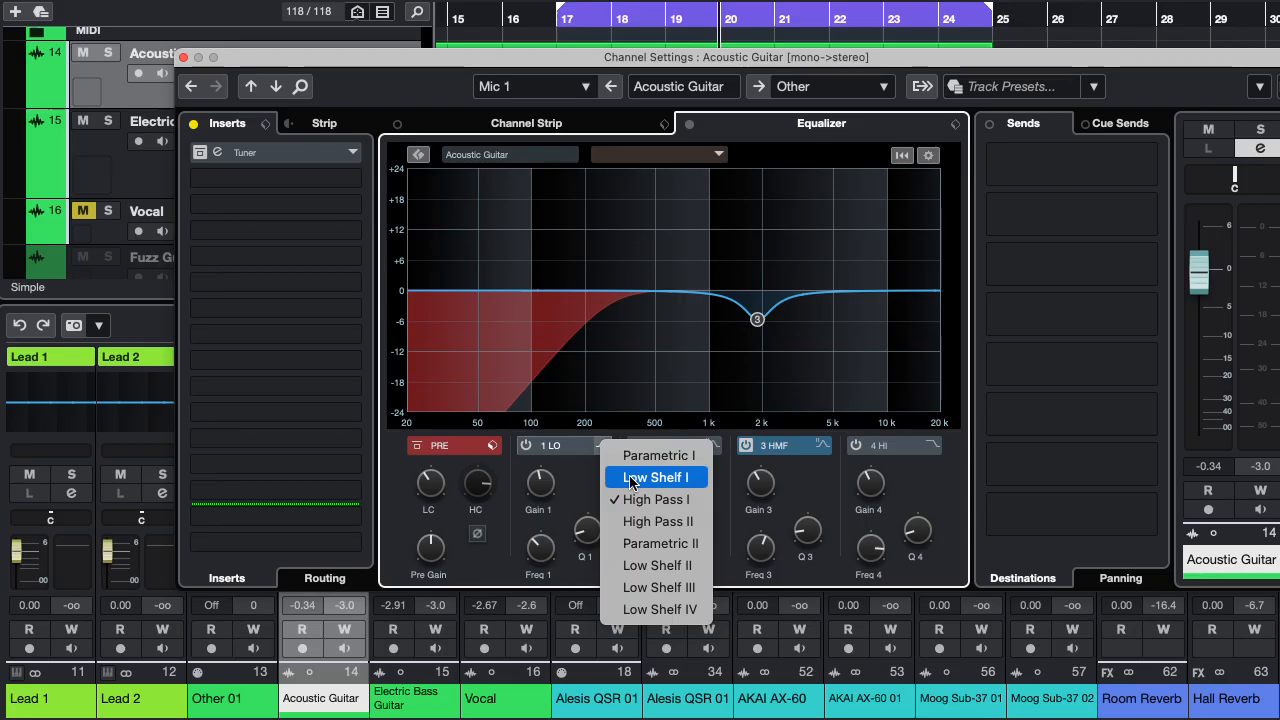
{"action": "left_click", "coordinate": [632, 479]}
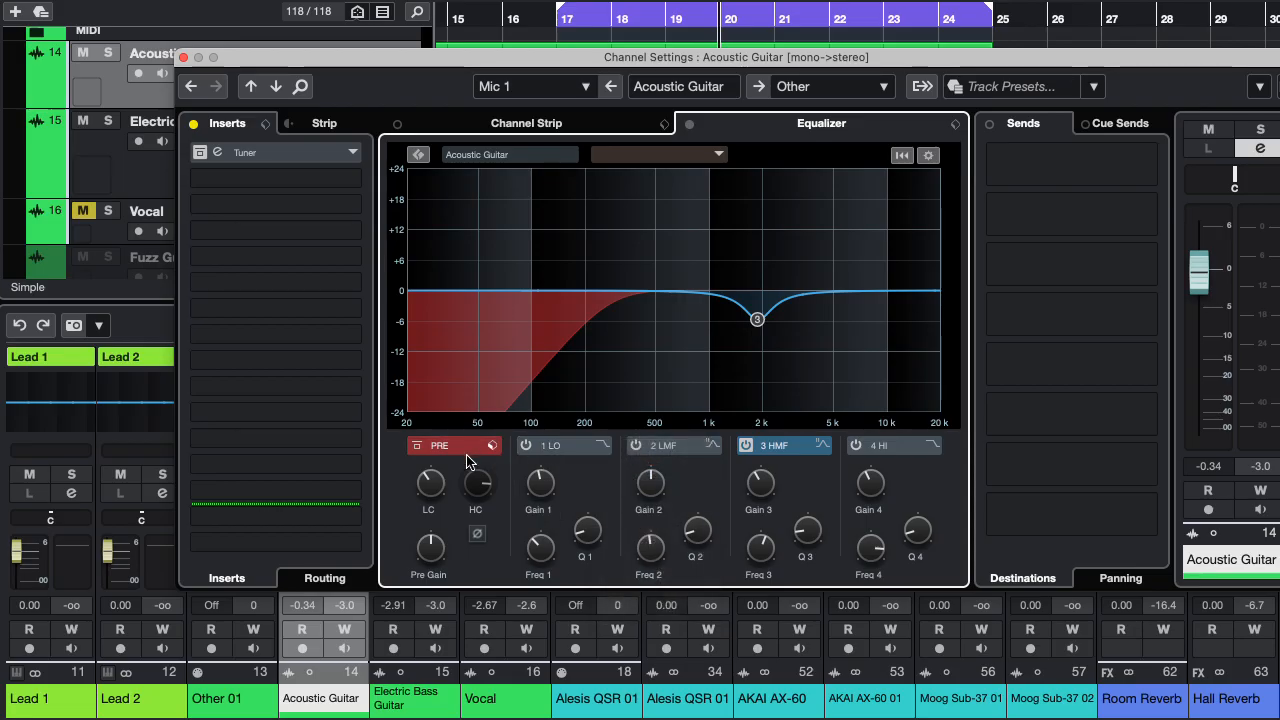
{"action": "left_click", "coordinate": [526, 446]}
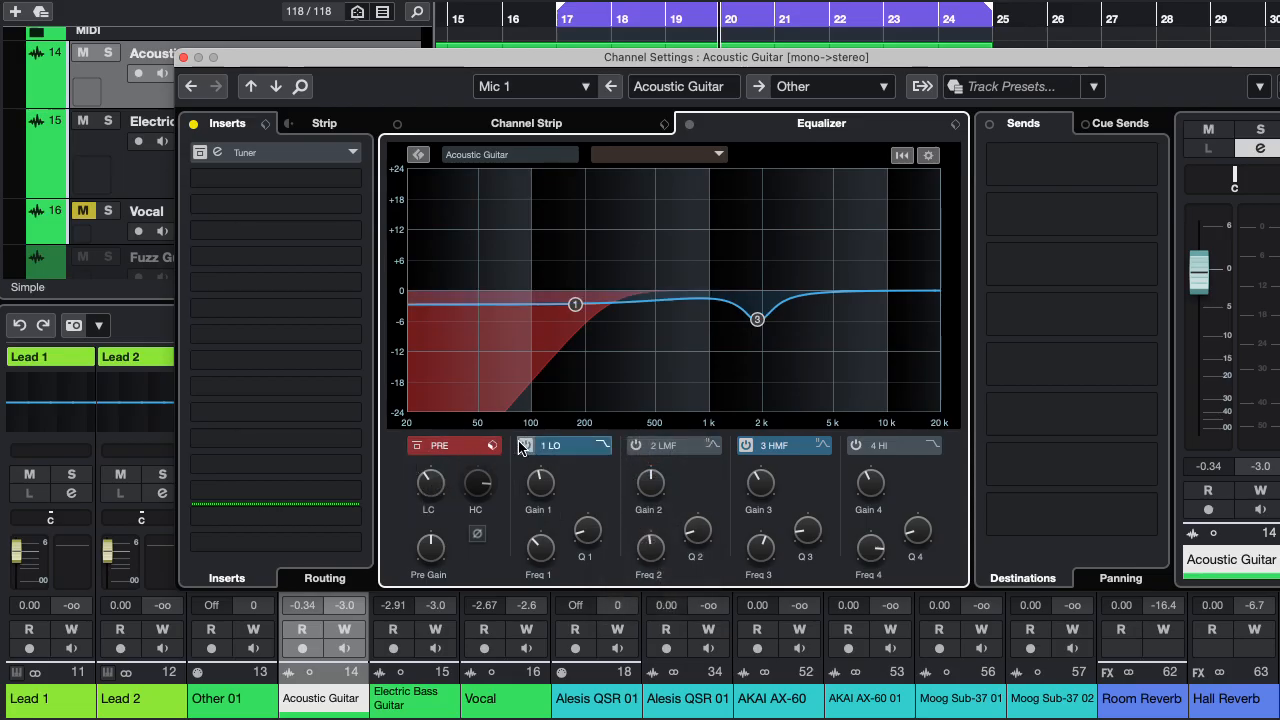
Shift the Acoustic Guitar's EQ band 1 to 466.0 Hz and -9.8 dB, and try High Pass I at a frequency just above 200 Hz
{"action": "left_click_drag", "start_coordinate": [575, 307], "coordinate": [651, 342]}
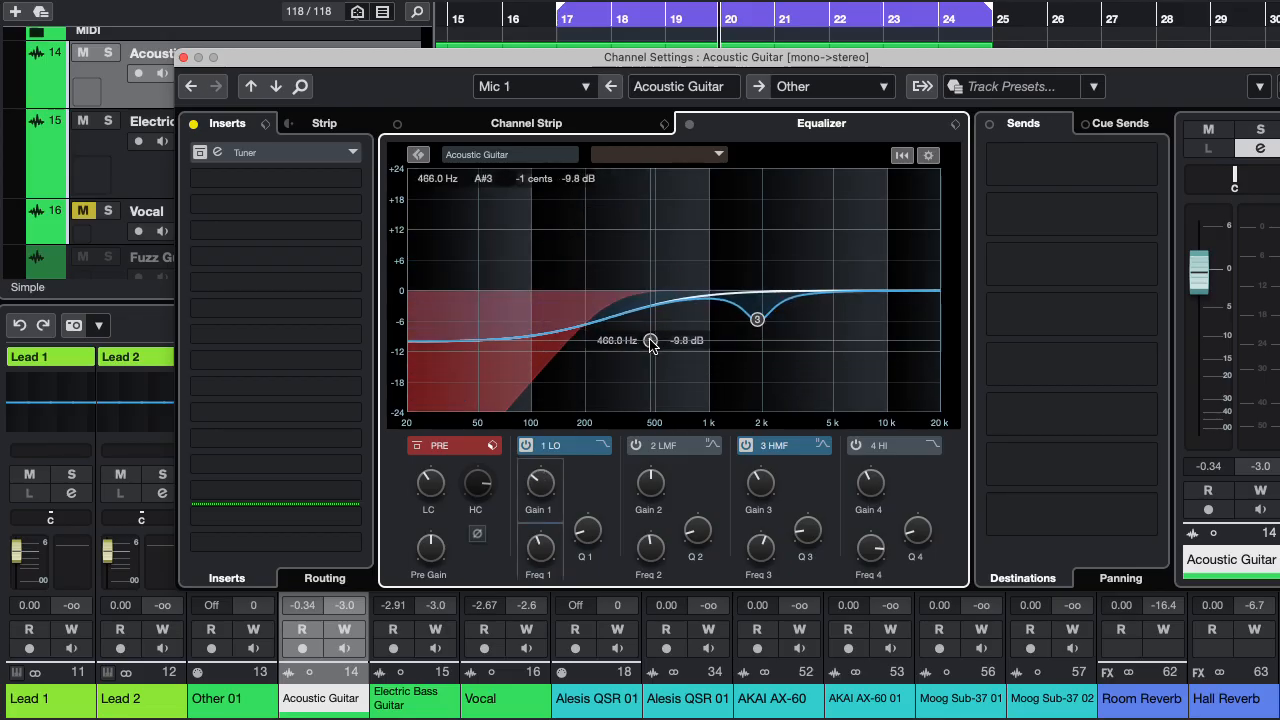
{"action": "left_click", "coordinate": [601, 446]}
{"action": "left_click", "coordinate": [663, 474]}
{"action": "left_click_drag", "start_coordinate": [646, 352], "coordinate": [589, 341]}
Try Parametric II on the Acoustic Guitar's EQ band 1, and Low Shelf III at 231.0 Hz and -11.8 dB
{"action": "left_click", "coordinate": [603, 445]}
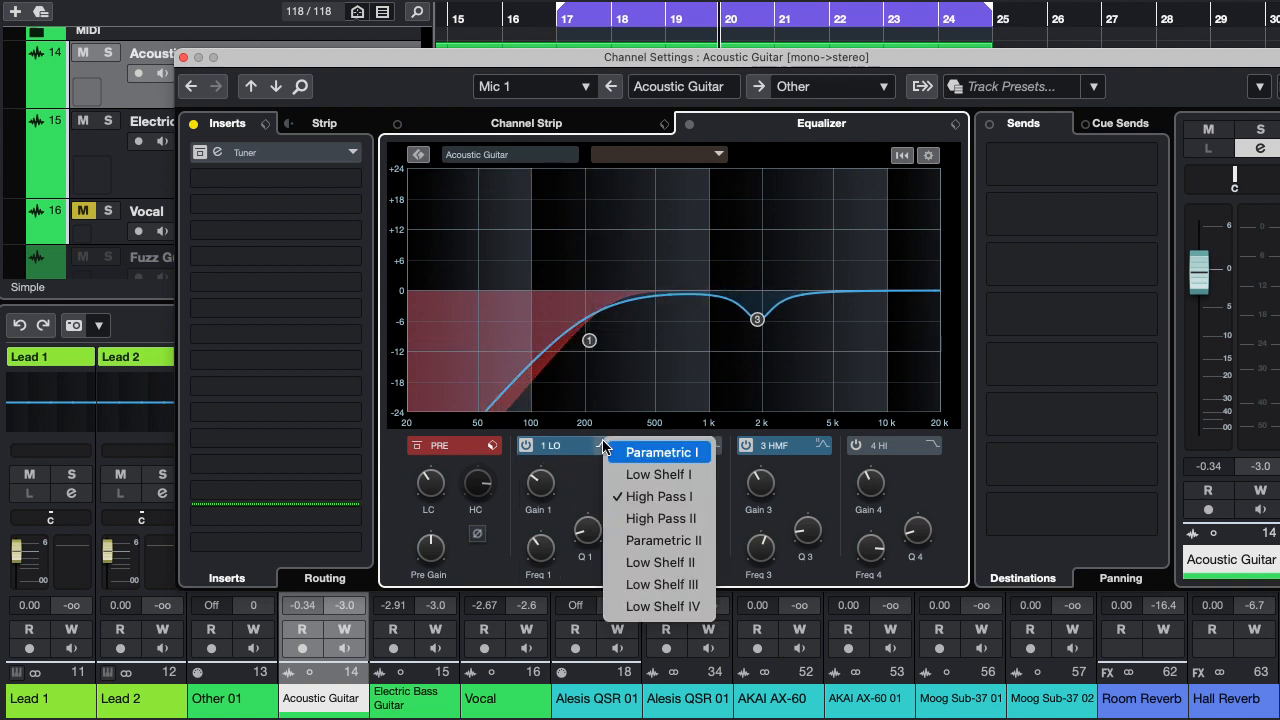
{"action": "left_click", "coordinate": [663, 540]}
{"action": "mouse_move", "coordinate": [589, 341]}
{"action": "left_mouse_down"}
{"action": "mouse_move", "coordinate": [597, 254]}
{"action": "mouse_move", "coordinate": [597, 343]}
{"action": "left_mouse_up"}
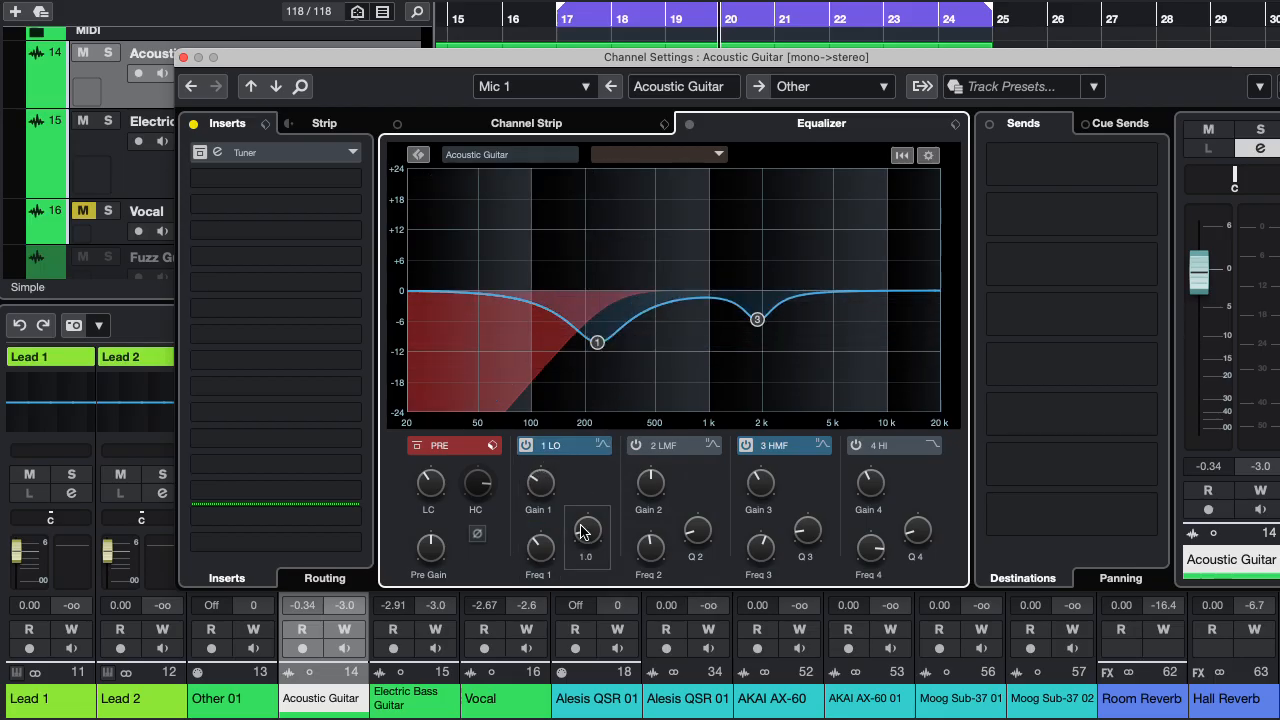
{"action": "left_click", "coordinate": [601, 449]}
{"action": "left_click", "coordinate": [660, 587]}
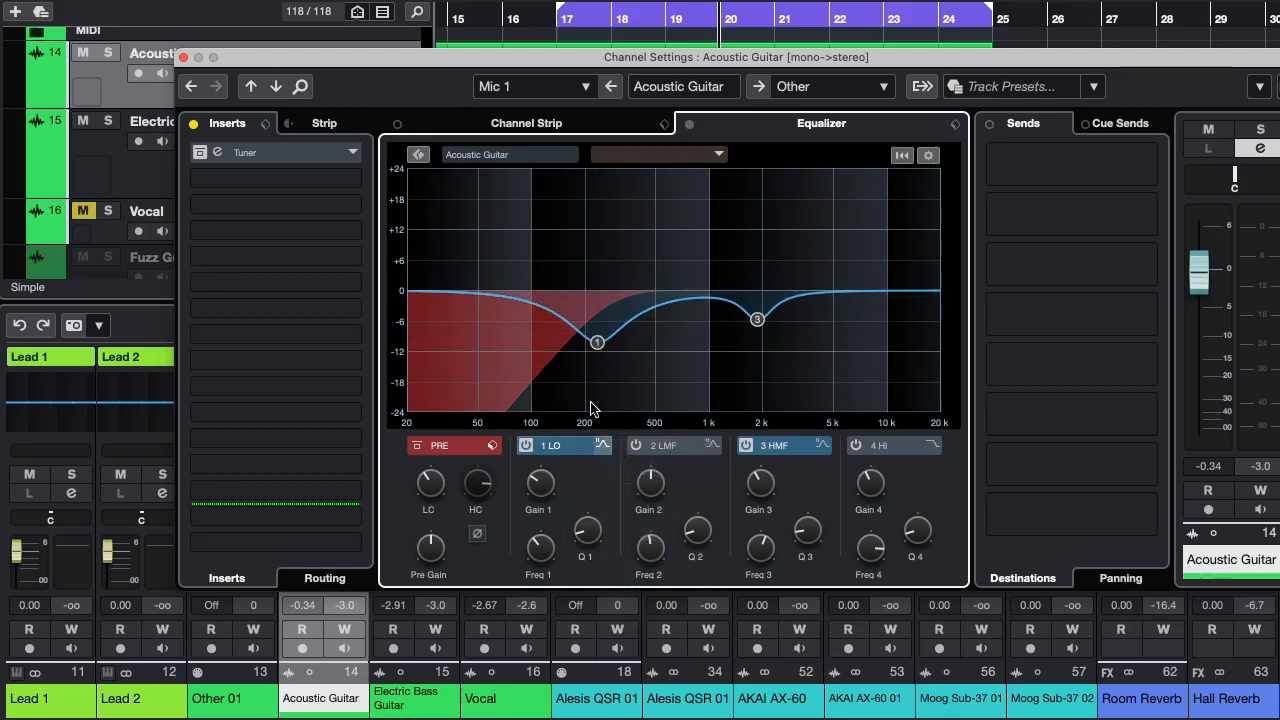
{"action": "mouse_move", "coordinate": [598, 342]}
{"action": "left_mouse_down"}
{"action": "mouse_move", "coordinate": [587, 322]}
{"action": "mouse_move", "coordinate": [597, 349]}
{"action": "left_mouse_up"}
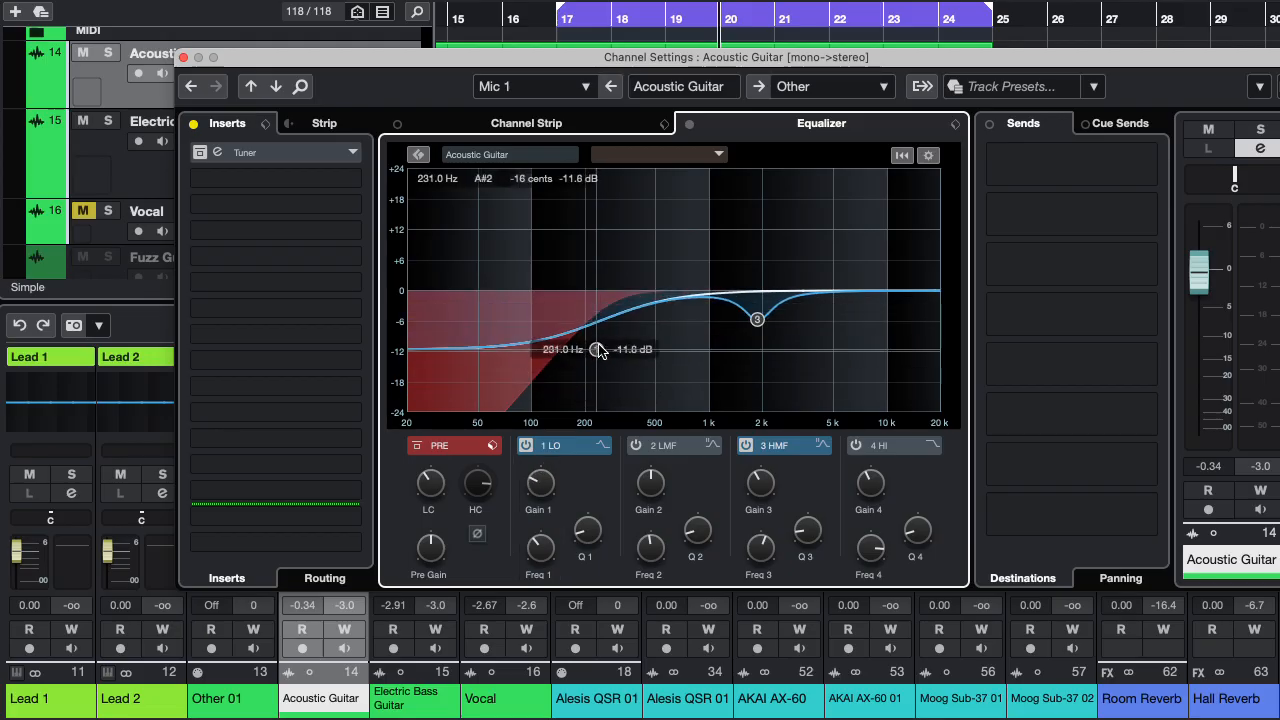
Deactivate the Acoustic Guitar's EQ band 1 (LO) and set its filter type to Low Shelf I
{"action": "left_click", "coordinate": [523, 446]}
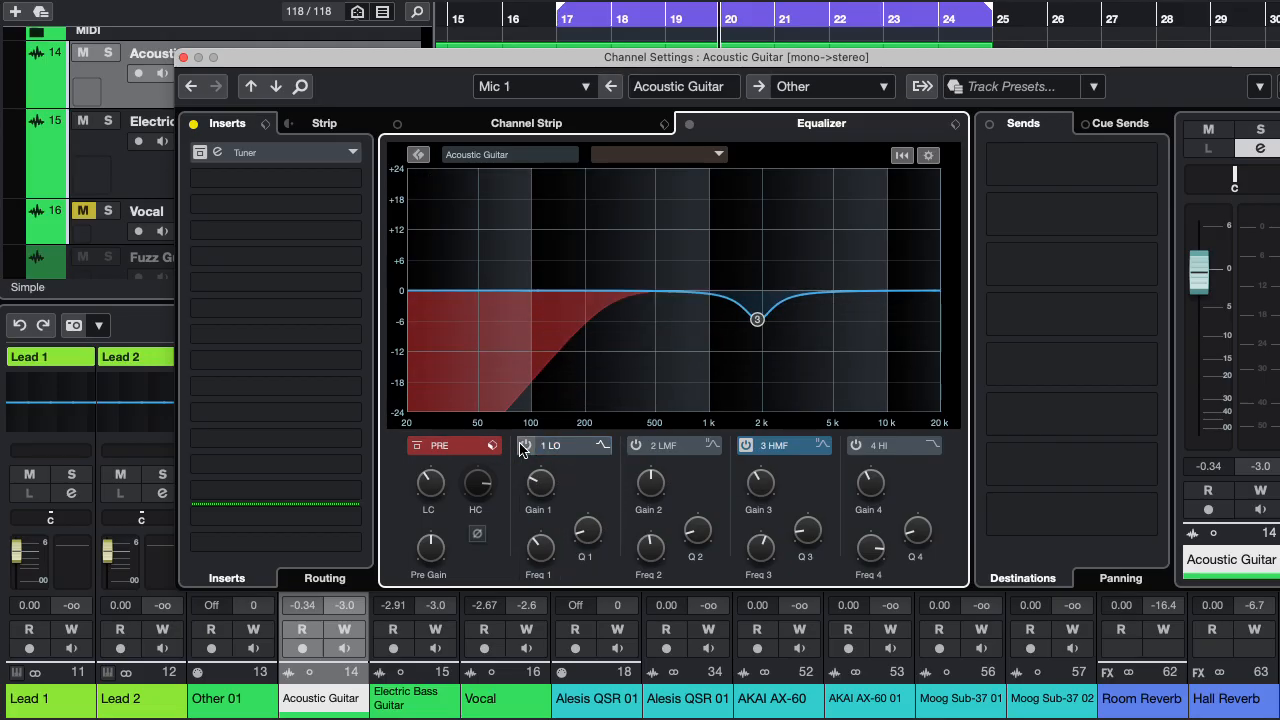
{"action": "left_click", "coordinate": [602, 445]}
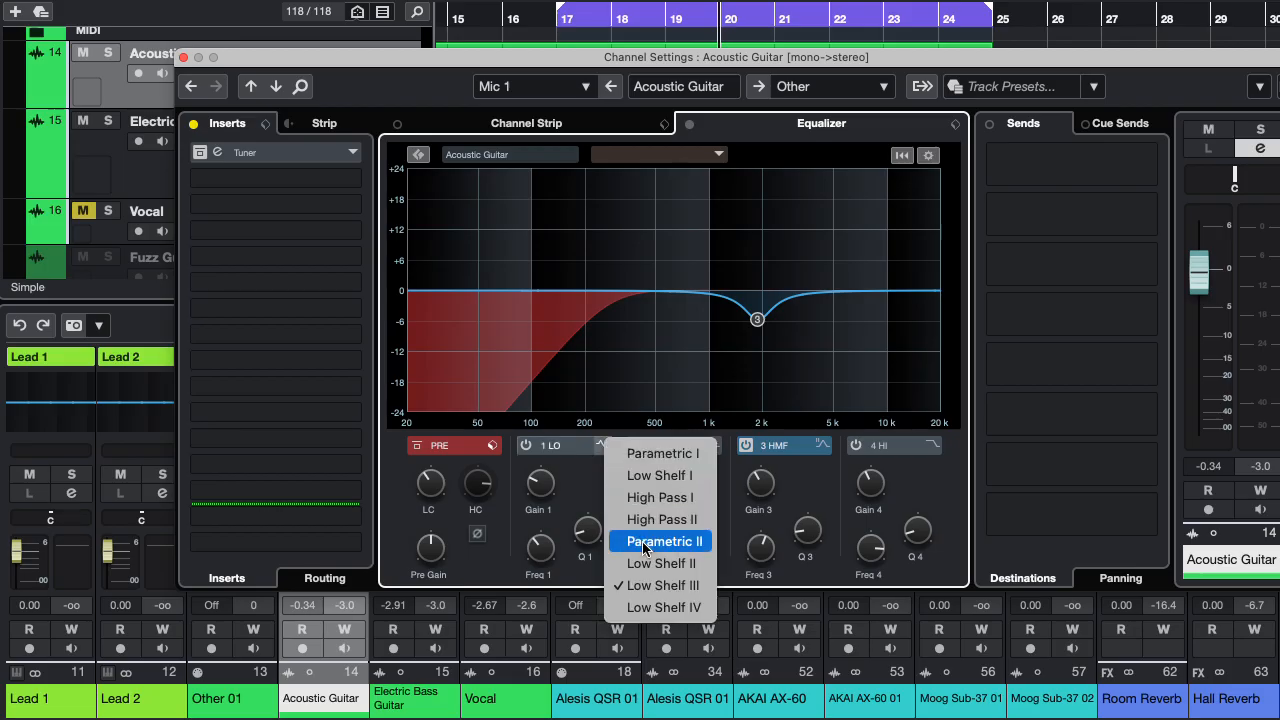
{"action": "left_click", "coordinate": [639, 478]}
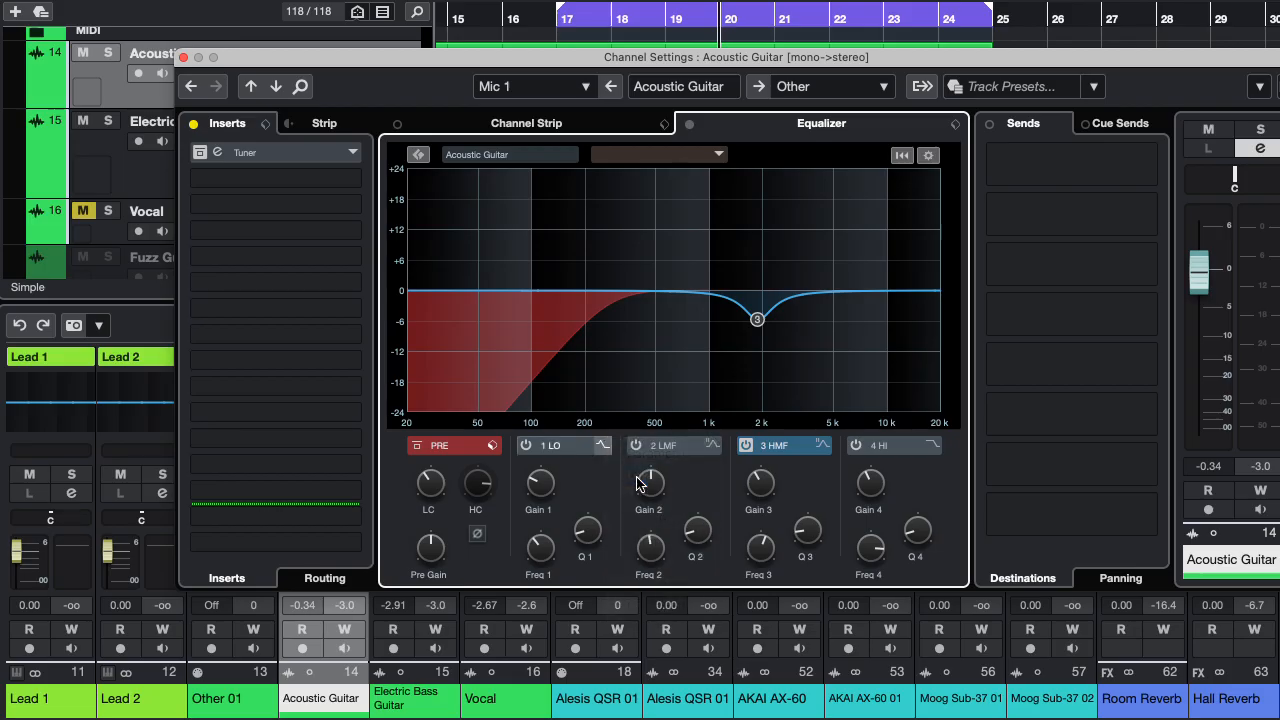
Activate EQ band 4 (HI) as a high-frequency roll-off with its point just below 10 kHz, and narrow the Q of band 3's cut
{"action": "left_click", "coordinate": [928, 446]}
{"action": "left_click", "coordinate": [857, 446]}
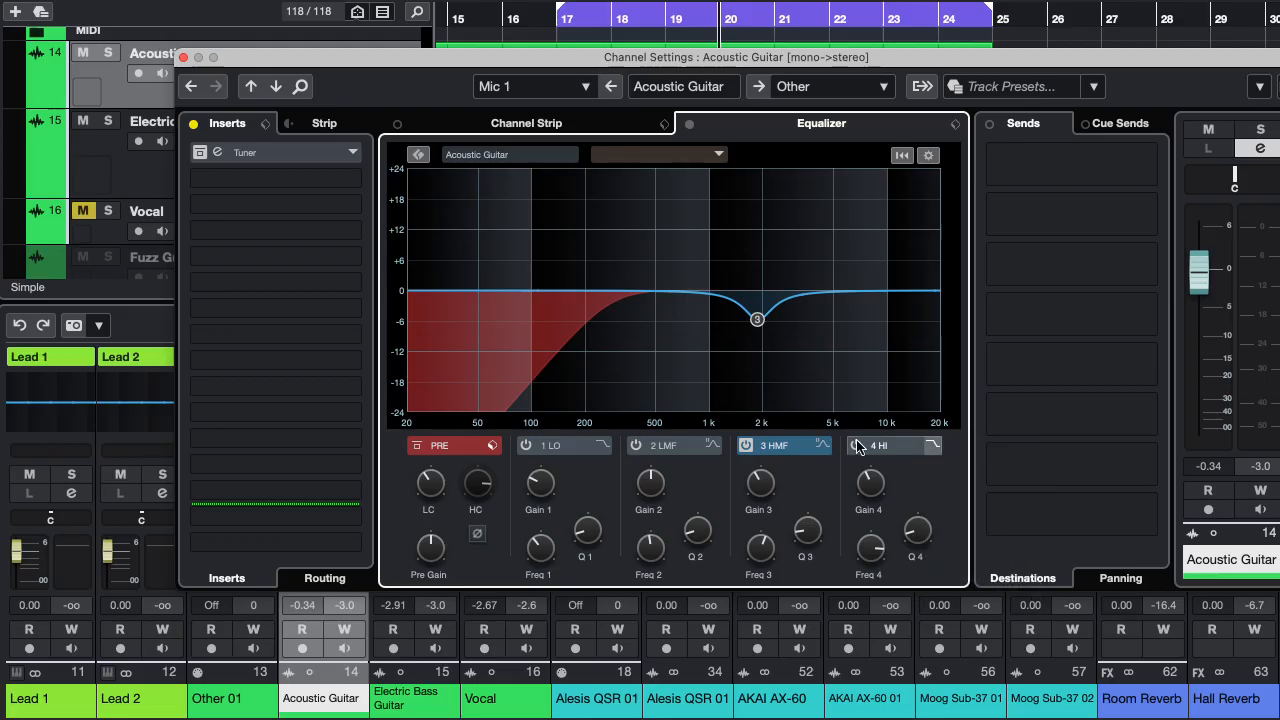
{"action": "left_click", "coordinate": [857, 446]}
{"action": "mouse_move", "coordinate": [894, 314]}
{"action": "left_mouse_down"}
{"action": "mouse_move", "coordinate": [937, 306]}
{"action": "mouse_move", "coordinate": [875, 305]}
{"action": "left_mouse_up"}
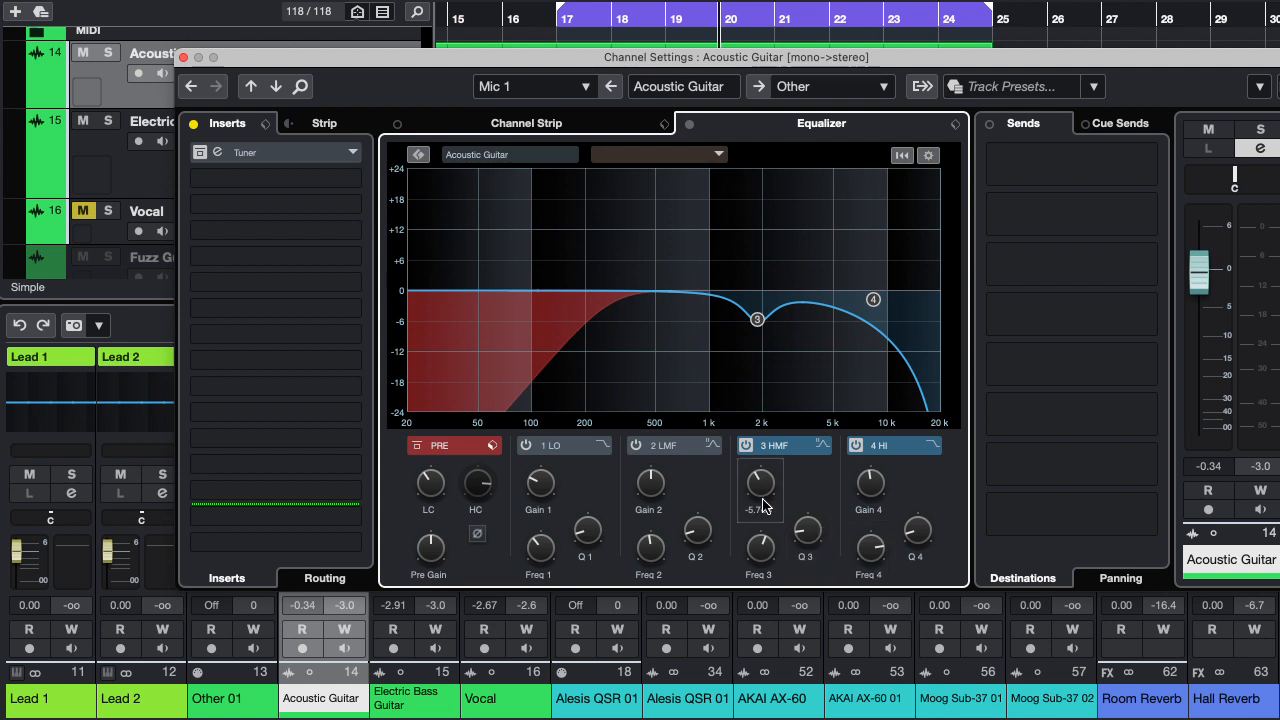
{"action": "left_click_drag", "start_coordinate": [808, 530], "coordinate": [818, 505]}
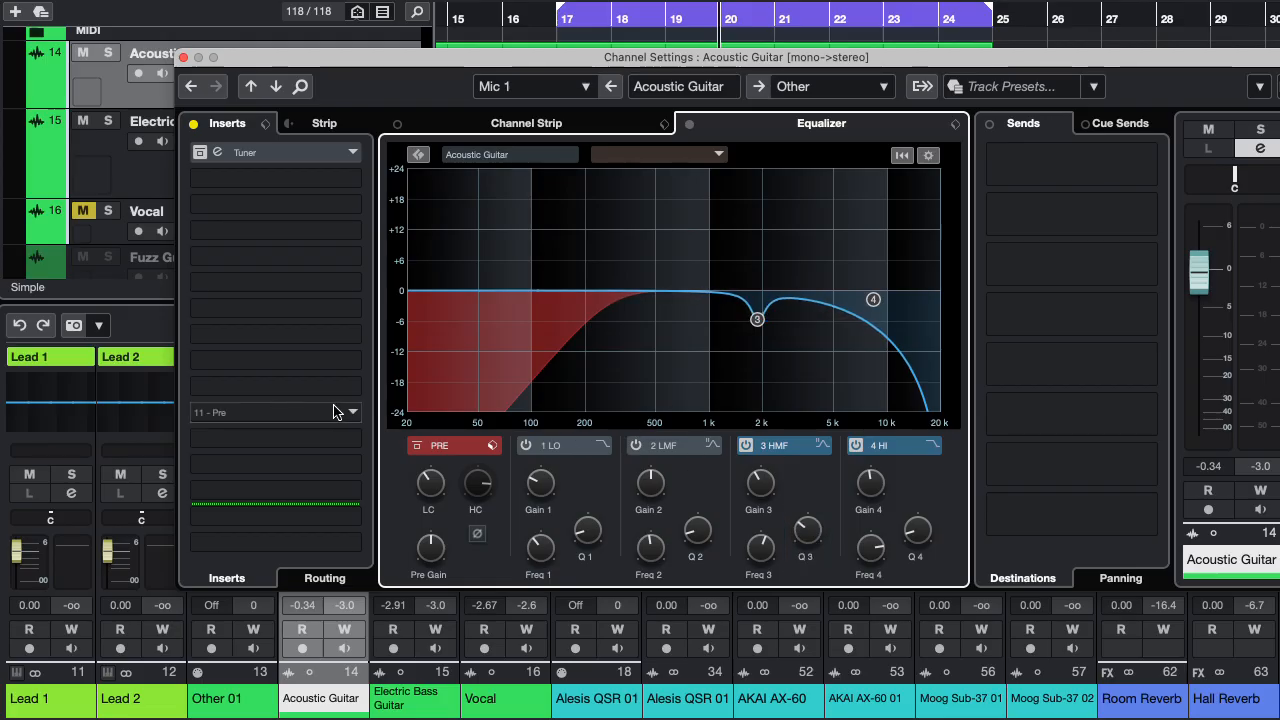